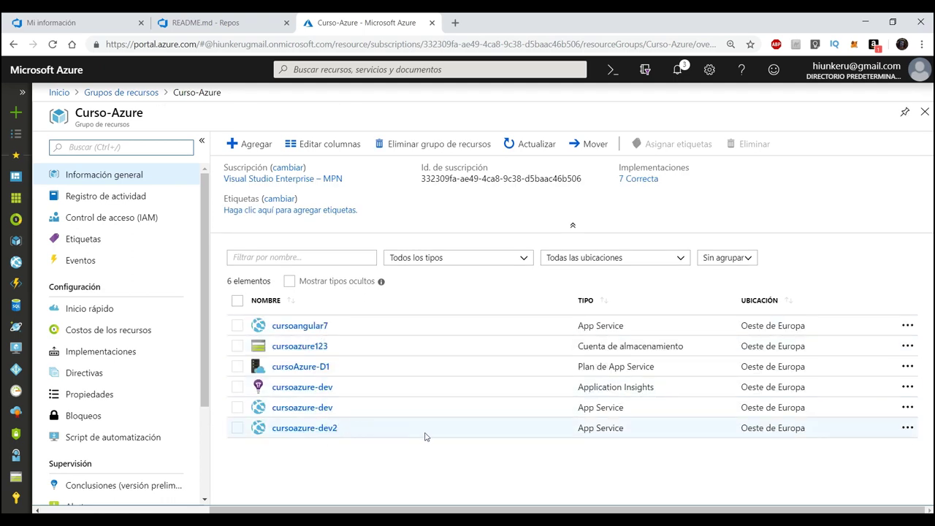
# Step: Open the cursoangular7 App Service from the Curso-Azure resource group and visit its public website
pyautogui.click(323, 326)
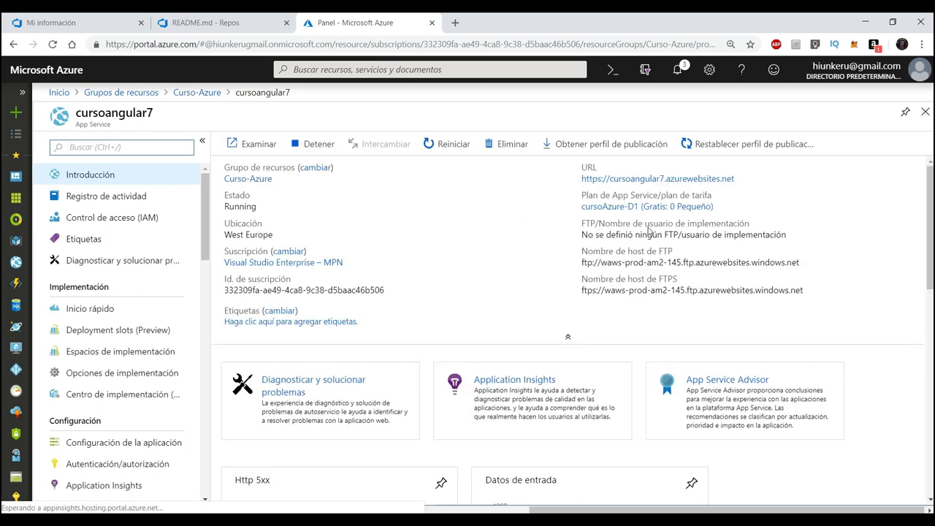
pyautogui.click(633, 179)
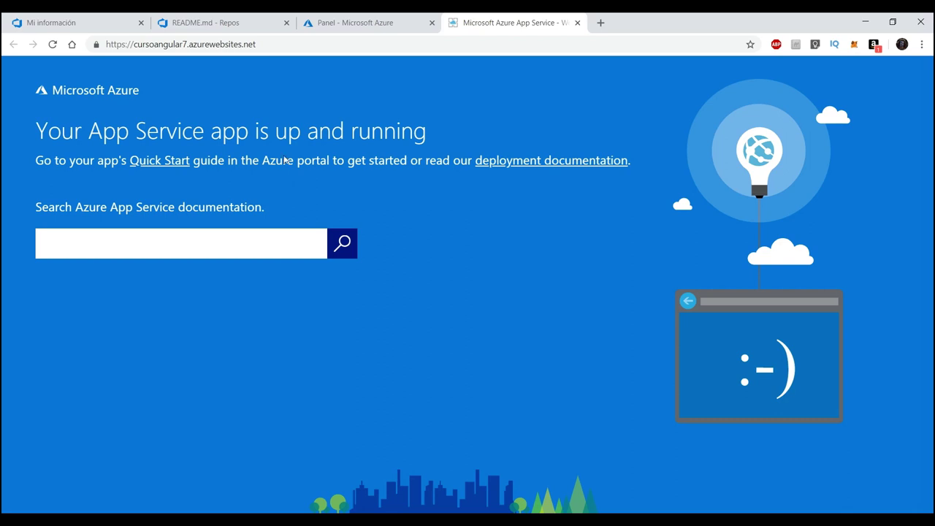
# Step: Create a new build pipeline in the CursoAngular7 DevOps project, using the Azure Repos Git repository CursoAngular7 and branch master as source
pyautogui.click(37, 18)
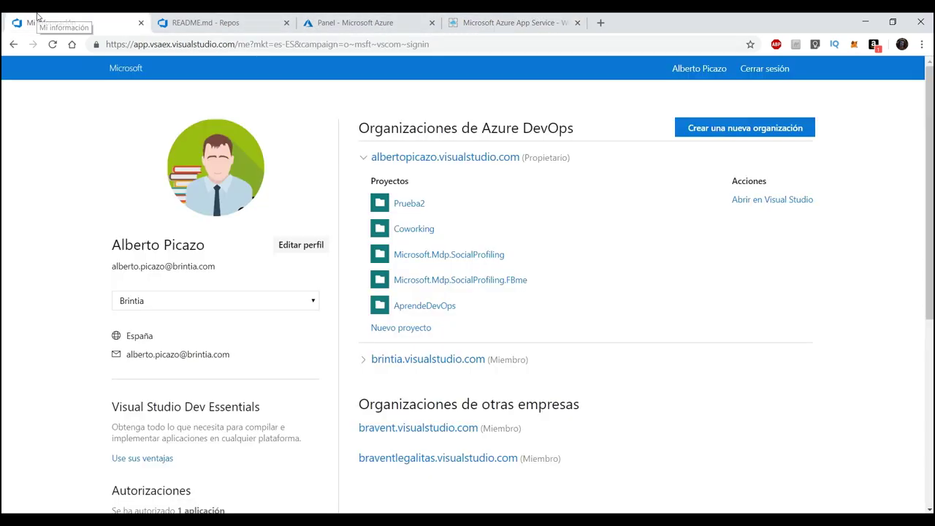
pyautogui.click(201, 22)
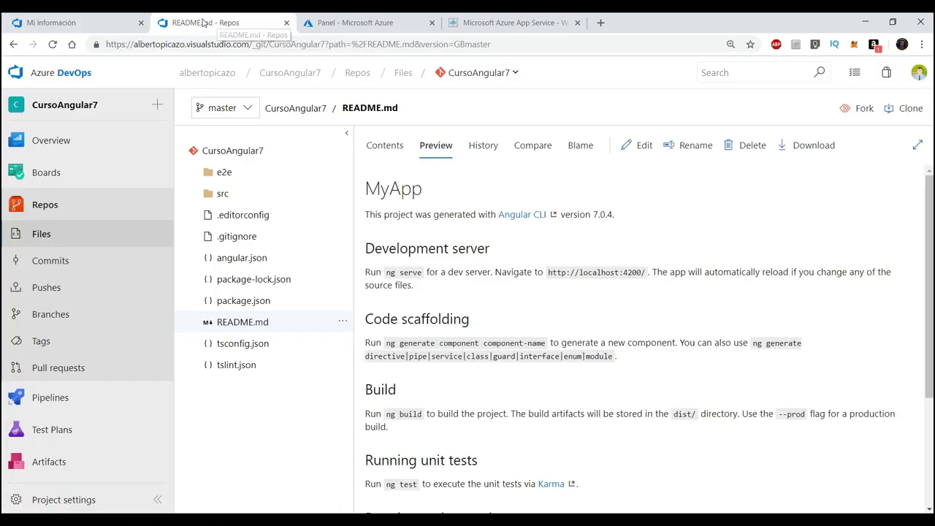
pyautogui.click(44, 401)
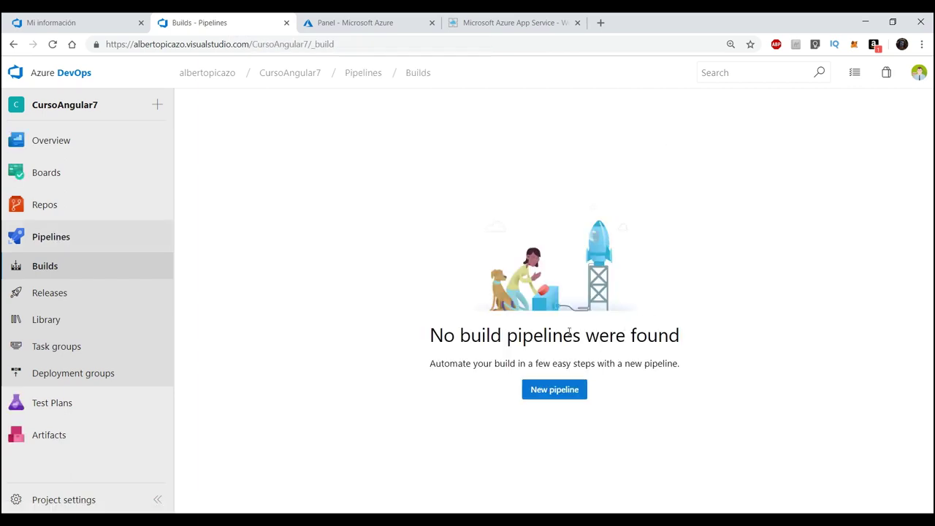
pyautogui.click(552, 389)
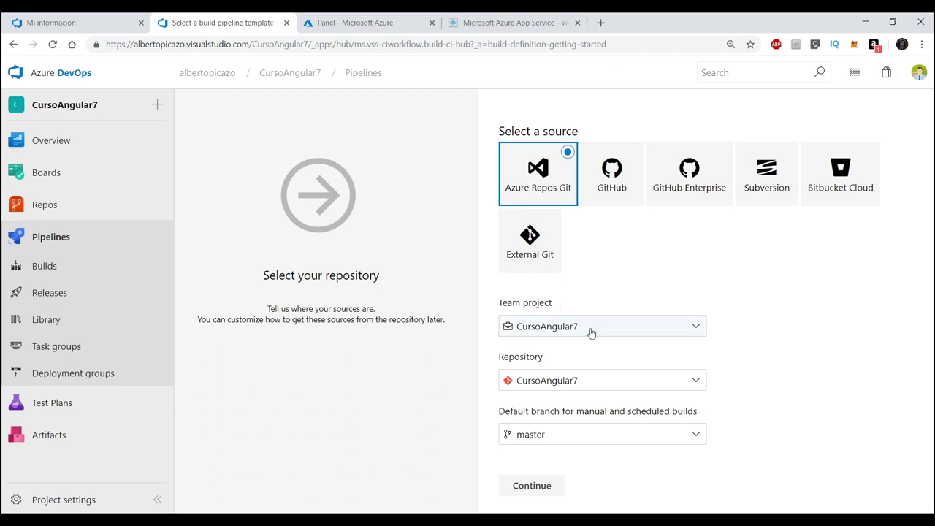
pyautogui.click(540, 386)
pyautogui.click(539, 383)
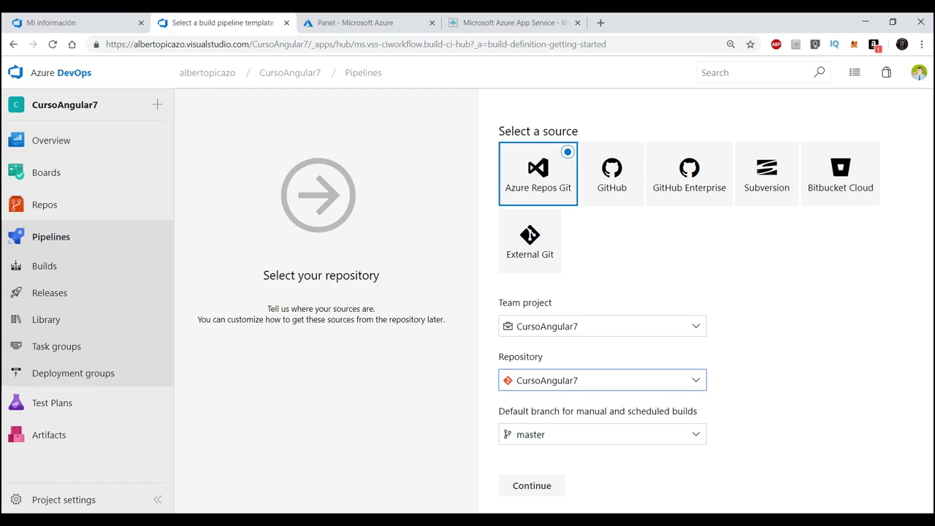
pyautogui.click(532, 488)
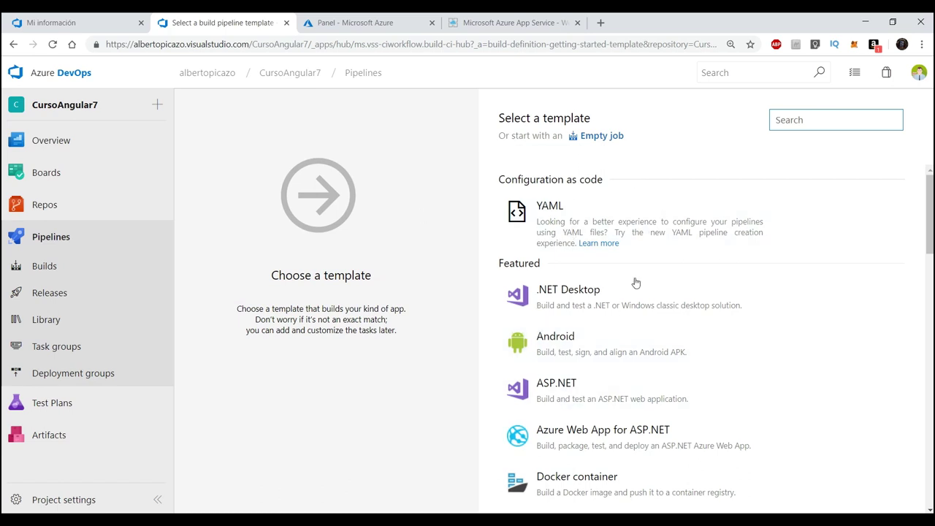
# Step: Look through the build templates and start the pipeline from an Empty job
pyautogui.scroll(-2, 696, 246)
pyautogui.scroll(2, 697, 245)
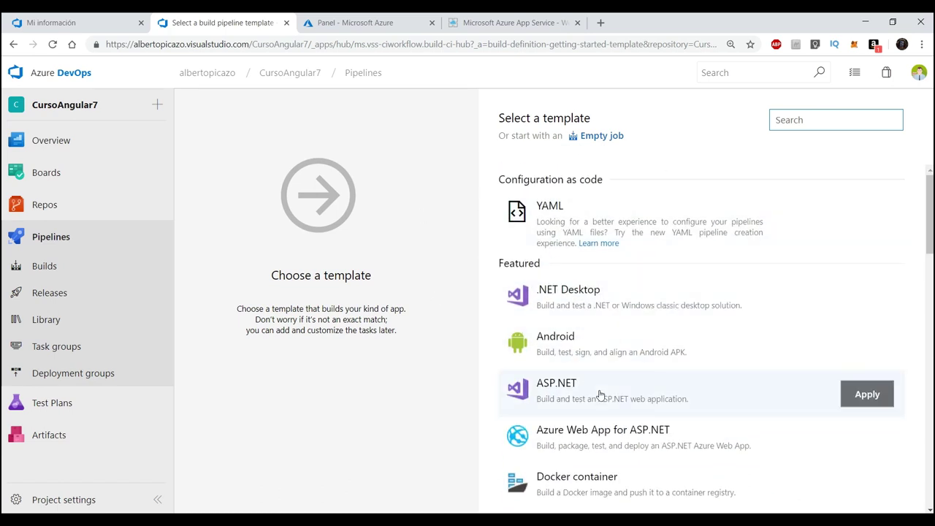
pyautogui.scroll(-2, 702, 322)
pyautogui.scroll(-7, 695, 314)
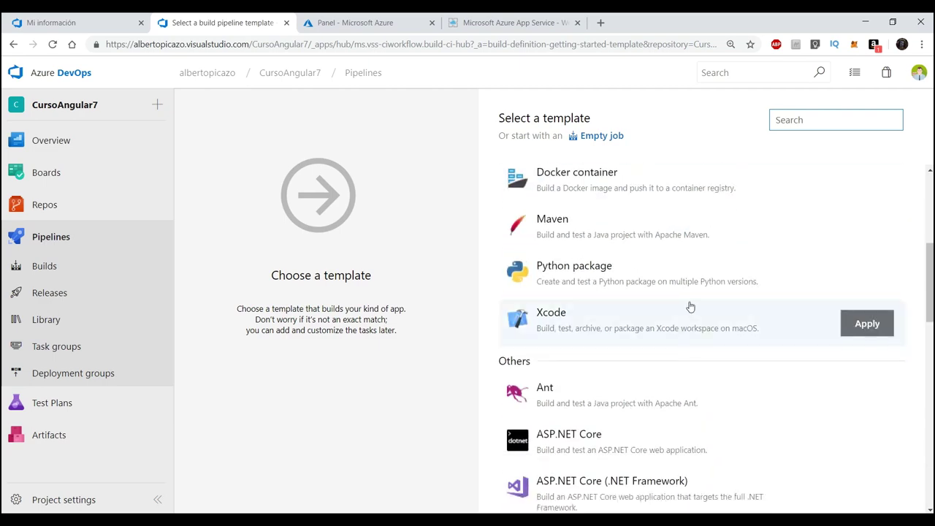
pyautogui.scroll(10, 689, 320)
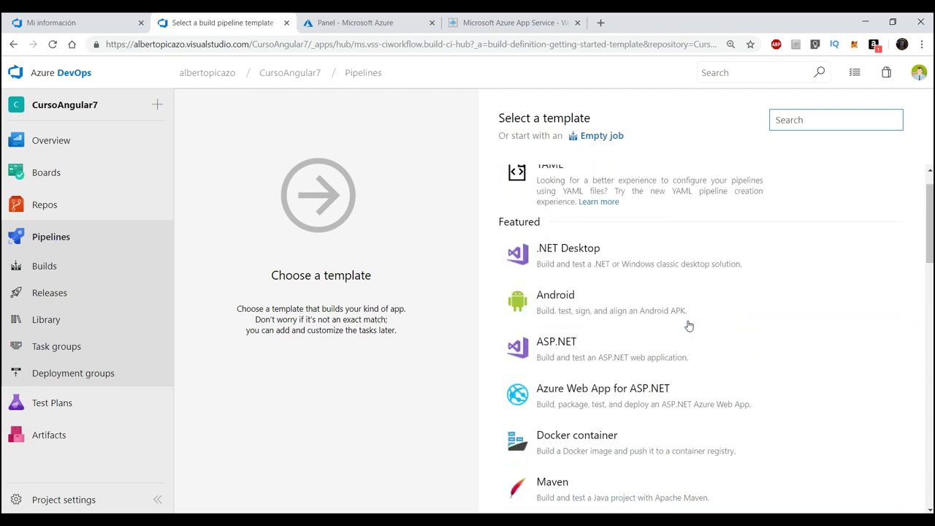
pyautogui.click(605, 139)
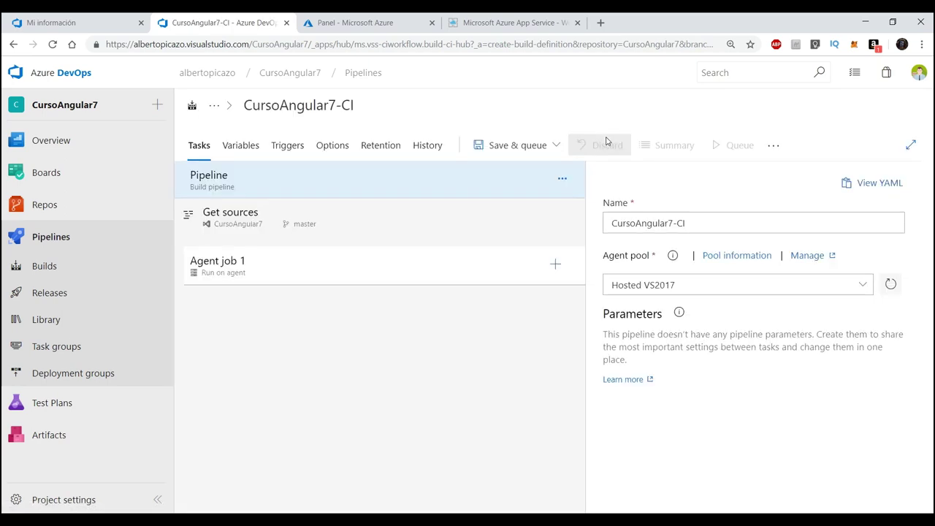
pyautogui.click(691, 223)
pyautogui.moveTo(716, 223); pyautogui.dragTo(568, 223)
pyautogui.click(690, 222)
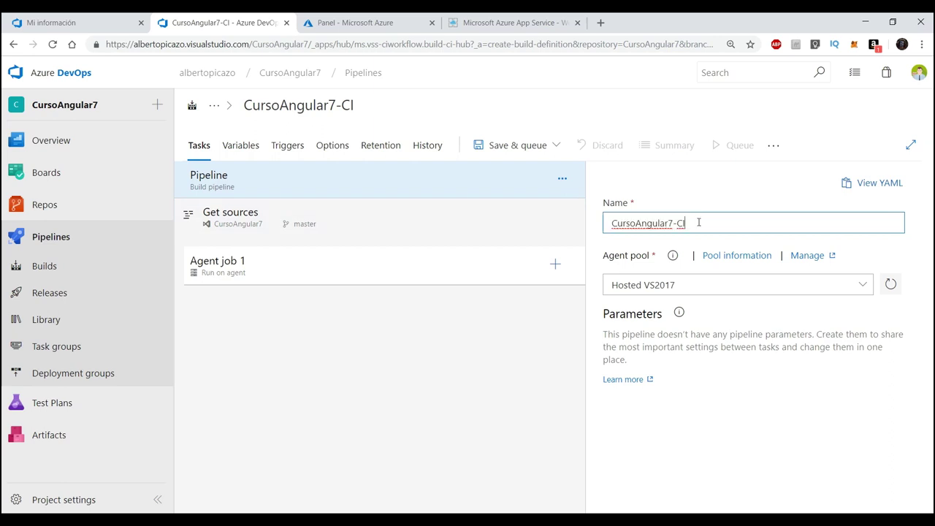
pyautogui.doubleClick(679, 223)
pyautogui.click(679, 224)
# Step: Select Hosted VS2017 as the agent pool for the CursoAngular7-CI pipeline
pyautogui.click(671, 284)
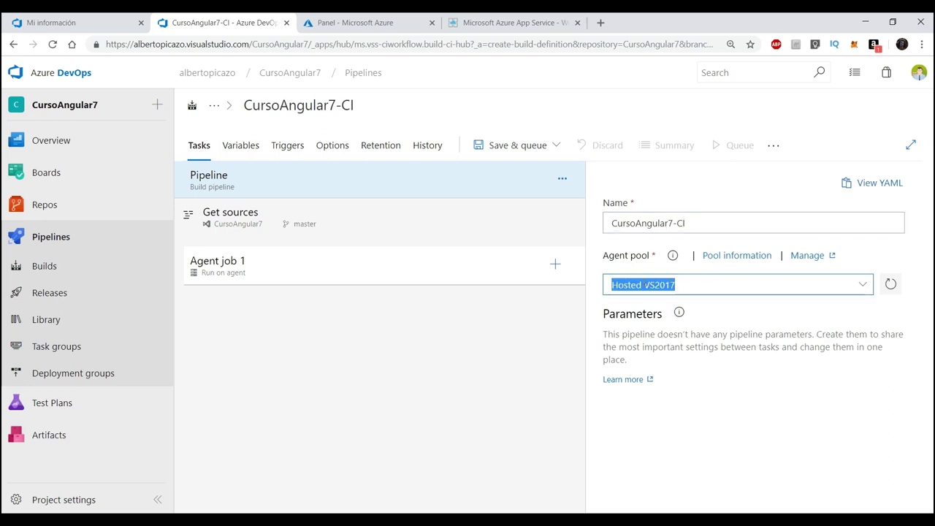
pyautogui.click(671, 285)
pyautogui.click(645, 284)
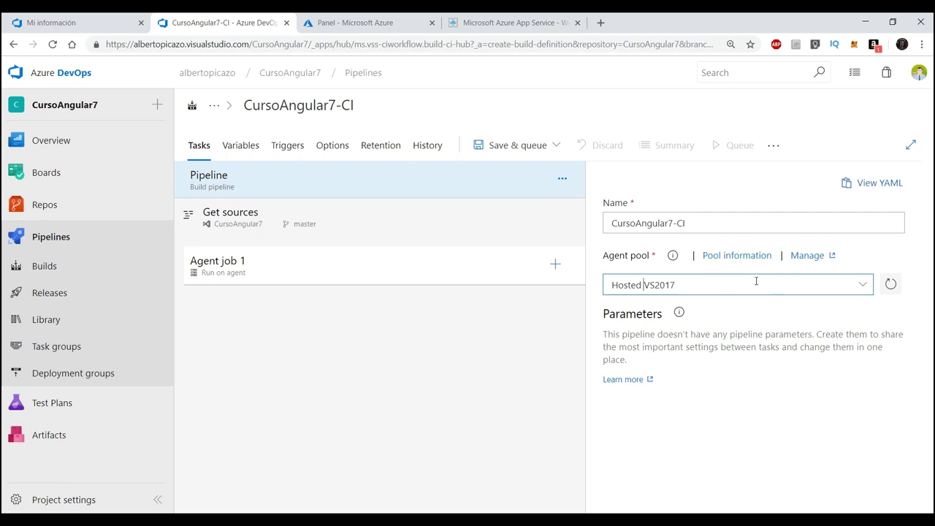
pyautogui.moveTo(679, 284); pyautogui.dragTo(587, 284)
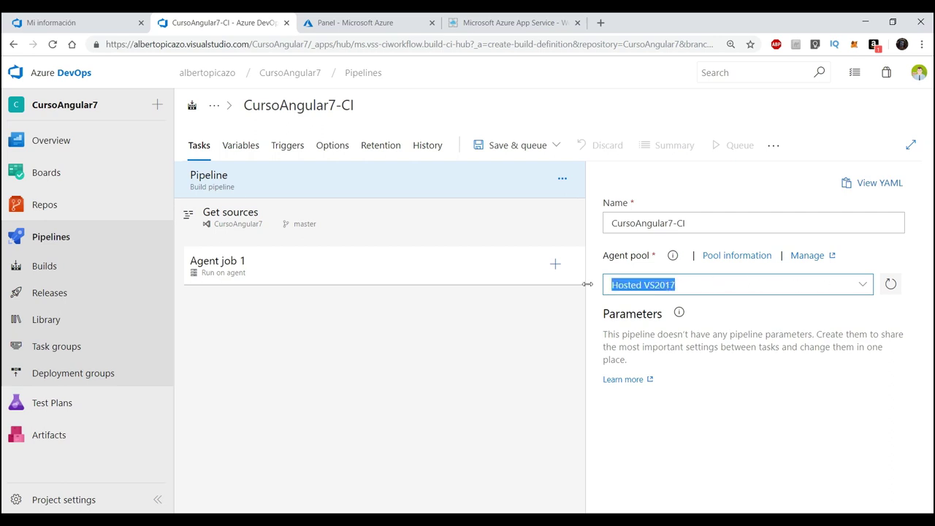
pyautogui.click(698, 419)
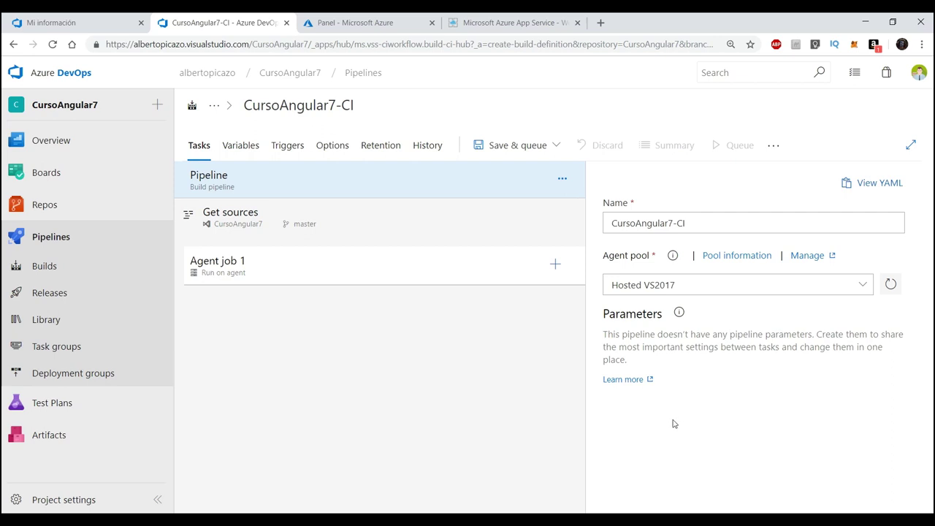
pyautogui.click(670, 285)
pyautogui.moveTo(671, 284)
pyautogui.mouseDown()
pyautogui.moveTo(627, 276)
pyautogui.moveTo(672, 285)
pyautogui.mouseUp()
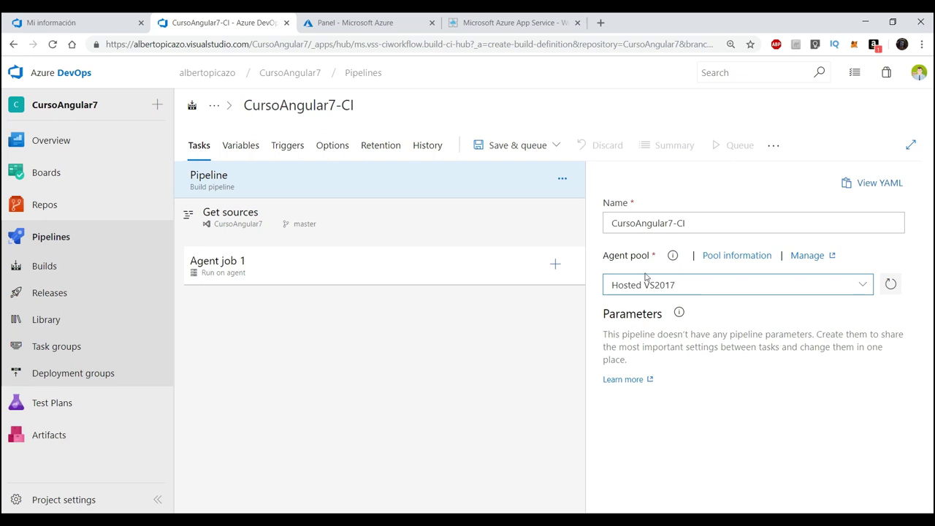
pyautogui.moveTo(687, 284); pyautogui.dragTo(611, 285)
pyautogui.click(679, 285)
pyautogui.moveTo(679, 285); pyautogui.dragTo(611, 285)
pyautogui.click(678, 285)
pyautogui.doubleClick(677, 284)
pyautogui.click(684, 287)
pyautogui.moveTo(684, 286); pyautogui.dragTo(615, 287)
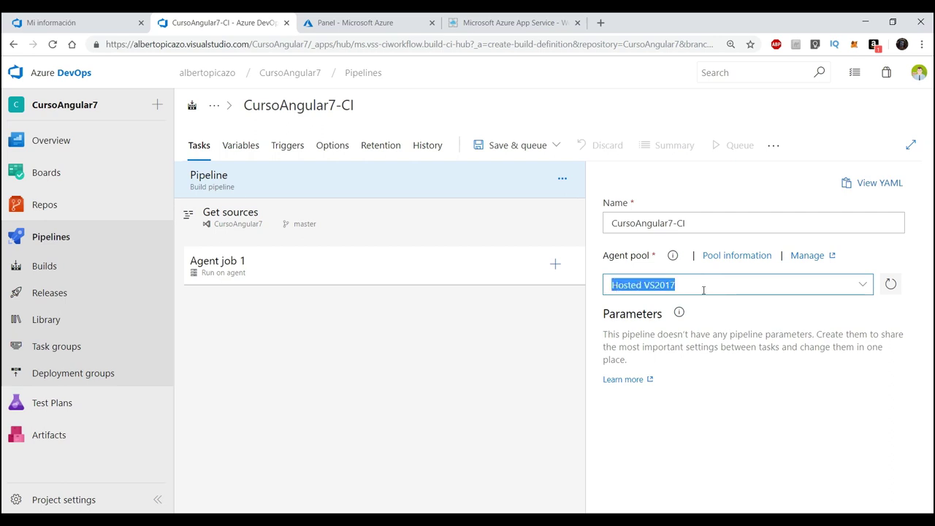
pyautogui.click(861, 285)
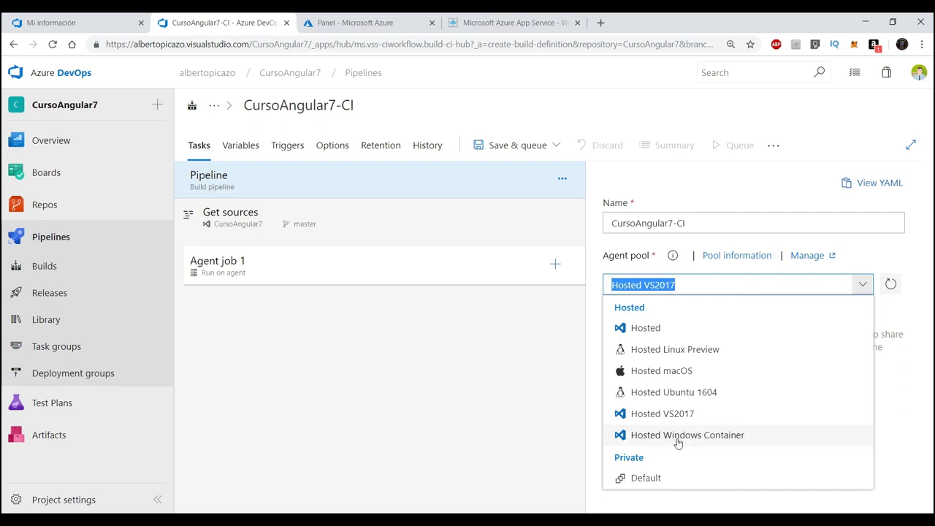
pyautogui.click(660, 417)
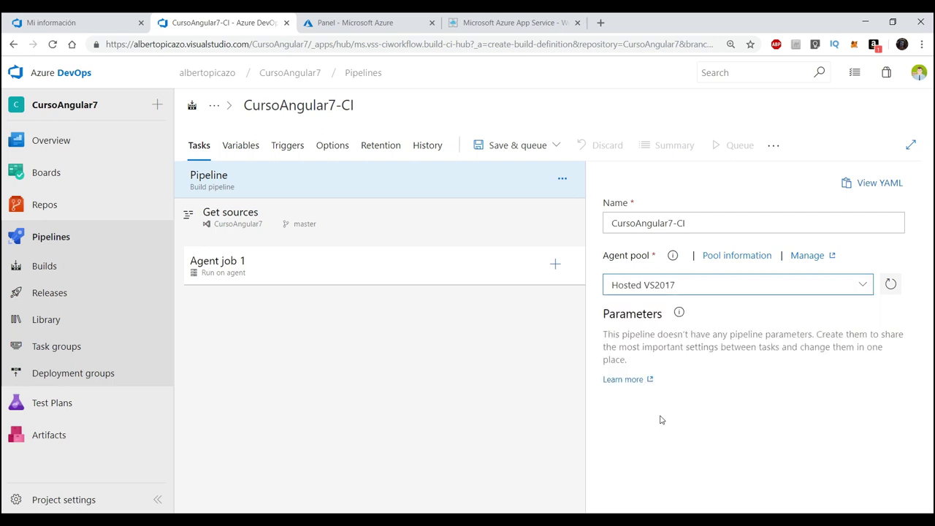
# Step: Review the pipeline's Get sources options and the agent selection and execution settings of Agent job 1
pyautogui.click(335, 224)
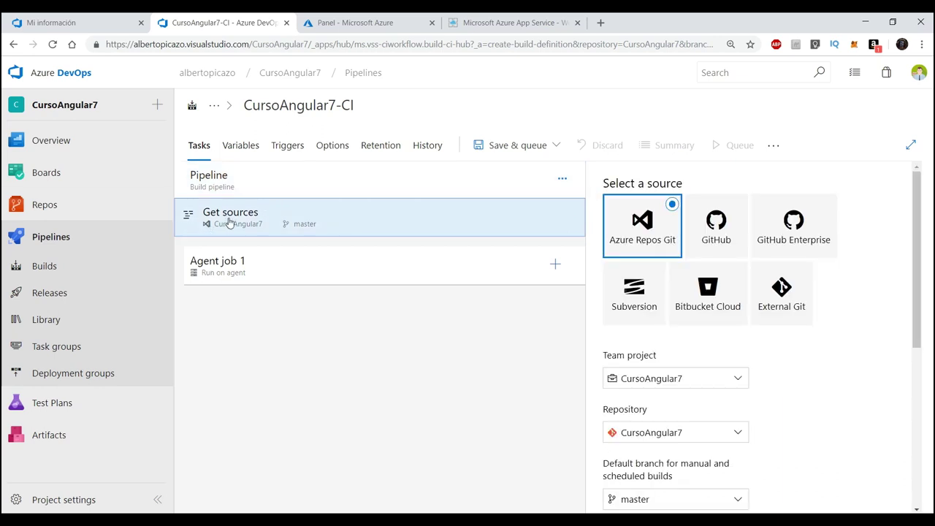
pyautogui.scroll(-1, 856, 323)
pyautogui.scroll(-3, 818, 321)
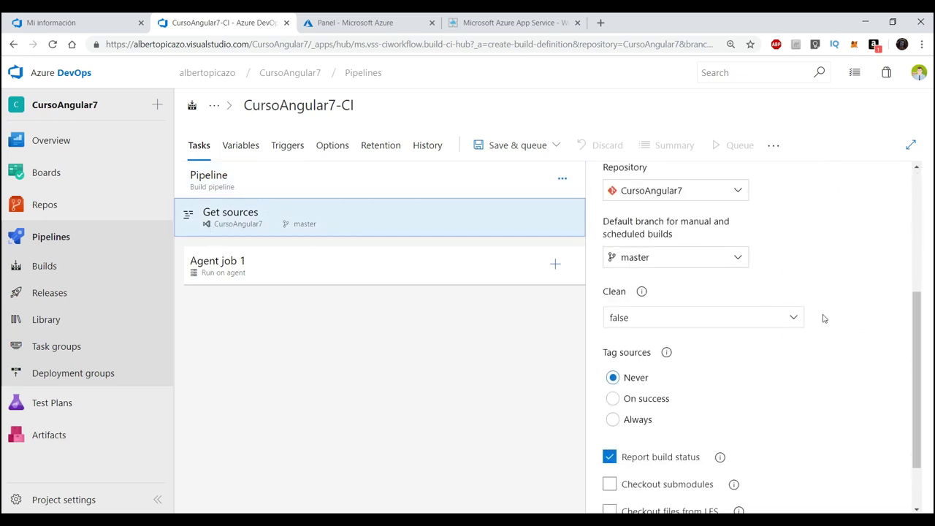
pyautogui.scroll(-1, 814, 383)
pyautogui.scroll(5, 814, 382)
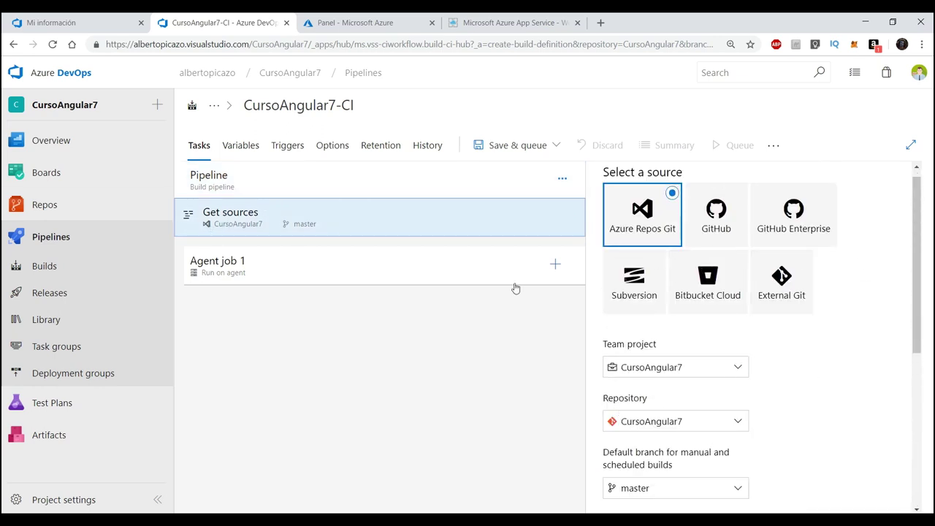
pyautogui.click(328, 269)
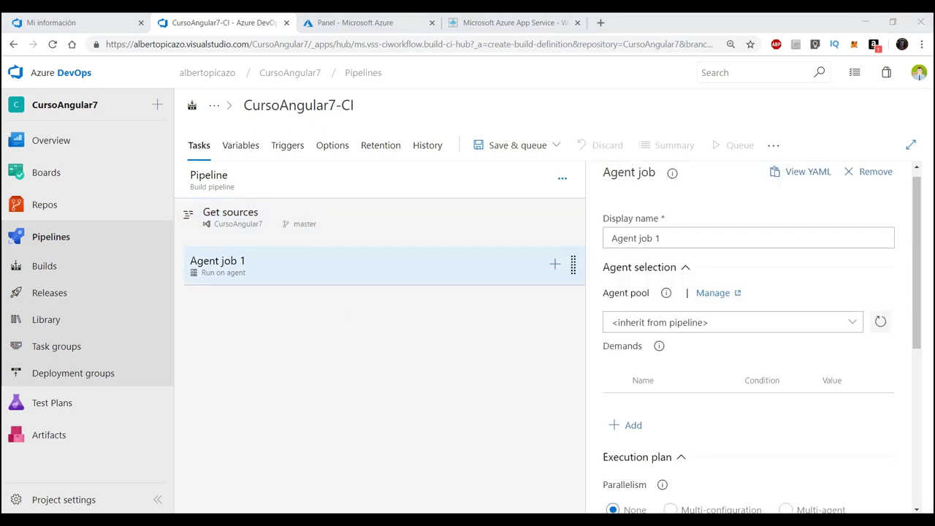
pyautogui.scroll(-5, 760, 322)
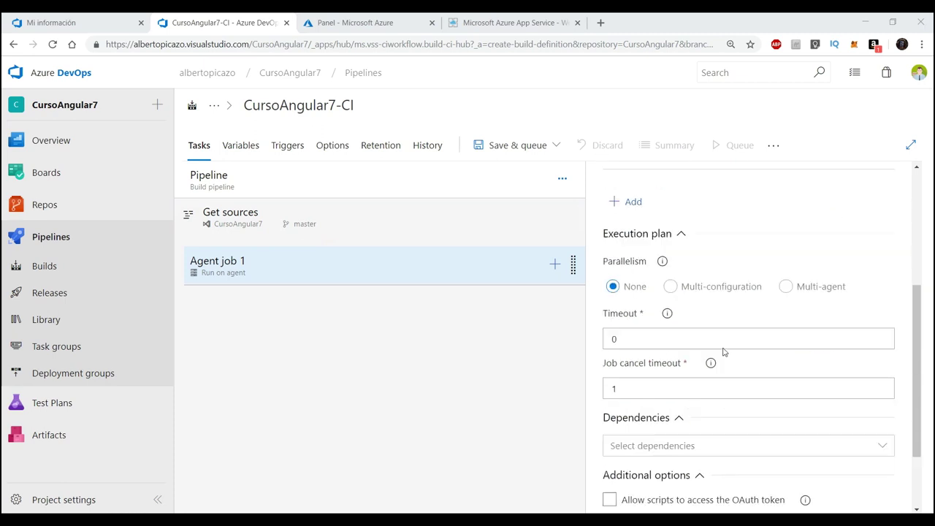
pyautogui.scroll(4, 779, 399)
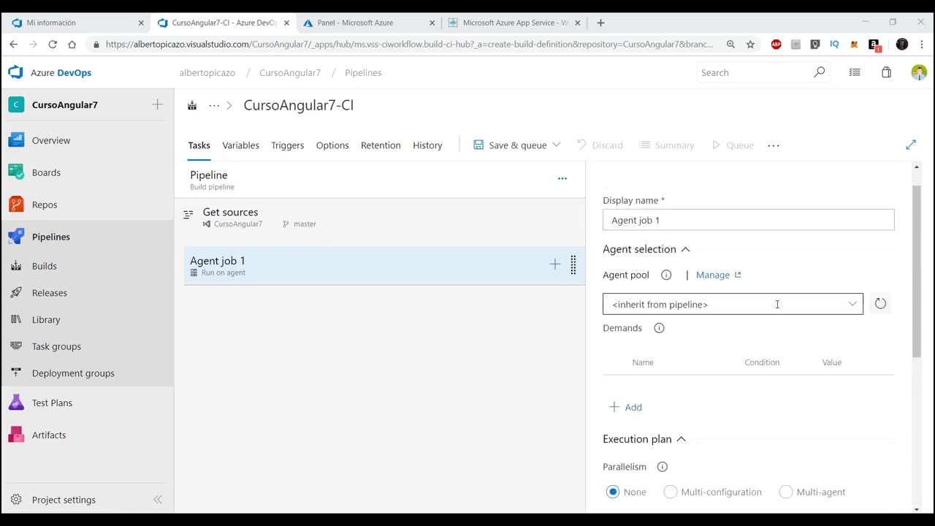
# Step: Add an npm task to Agent job 1 and check the settings of its install command
pyautogui.click(555, 264)
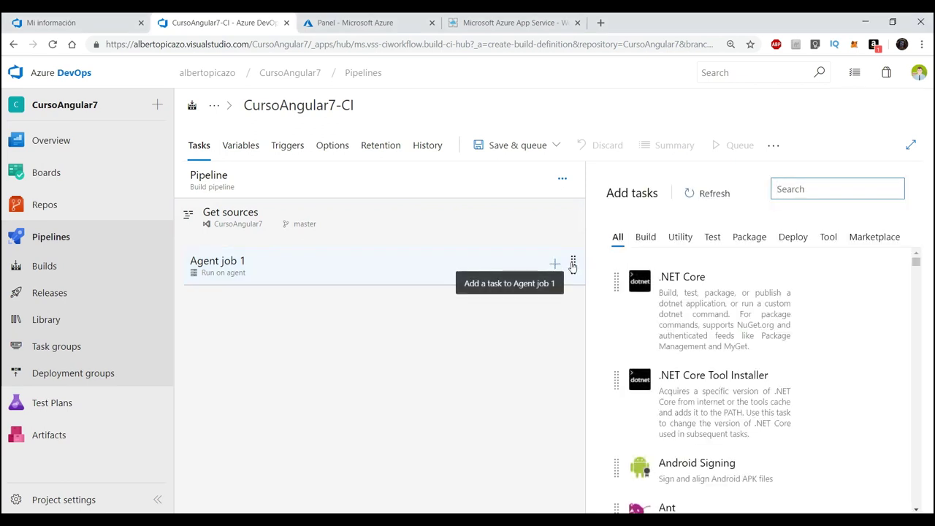
pyautogui.write('npm')
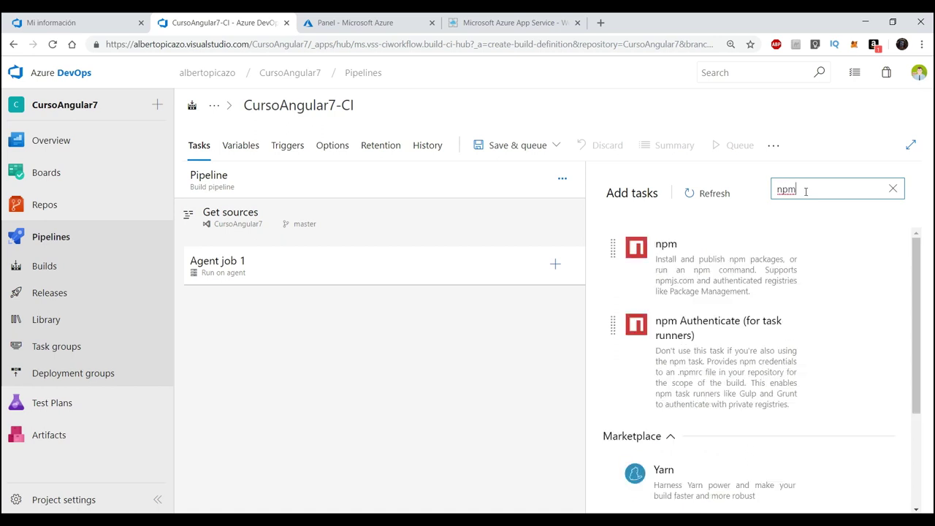
pyautogui.moveTo(800, 190); pyautogui.dragTo(776, 190)
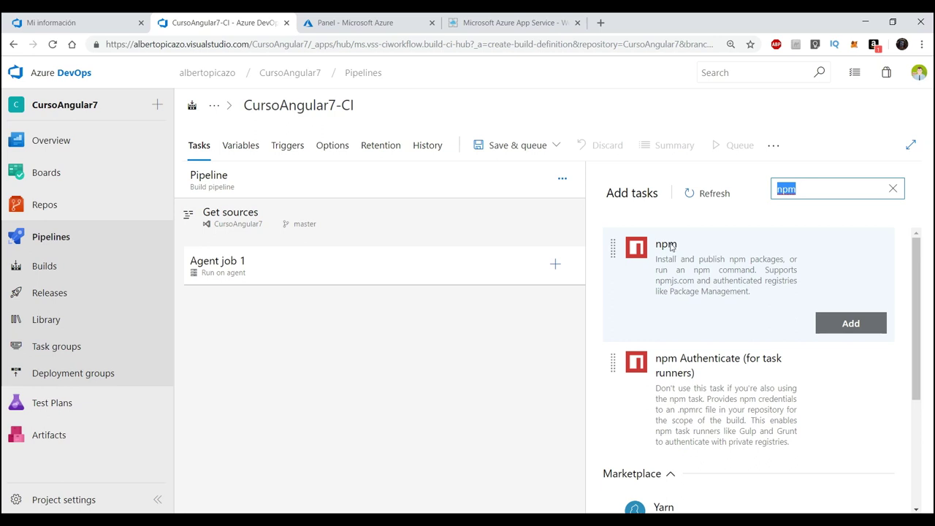
pyautogui.click(841, 323)
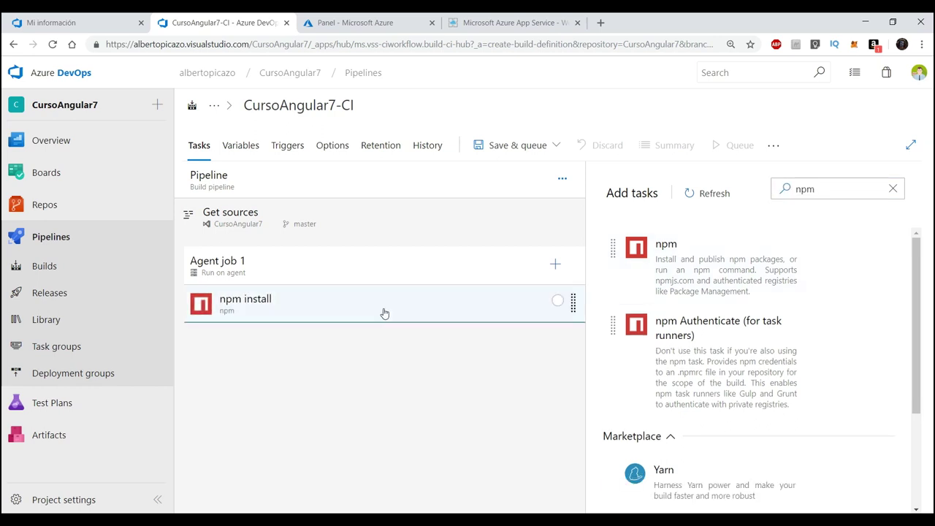
pyautogui.click(315, 304)
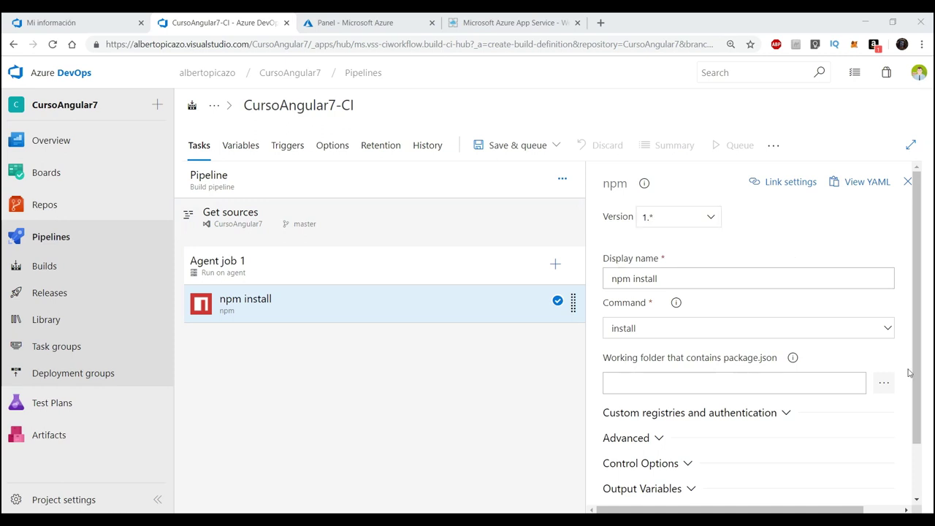
pyautogui.scroll(-1, 814, 294)
pyautogui.scroll(1, 815, 294)
# Step: Find the npm task in the task catalog and add a second one to Agent job 1
pyautogui.click(553, 267)
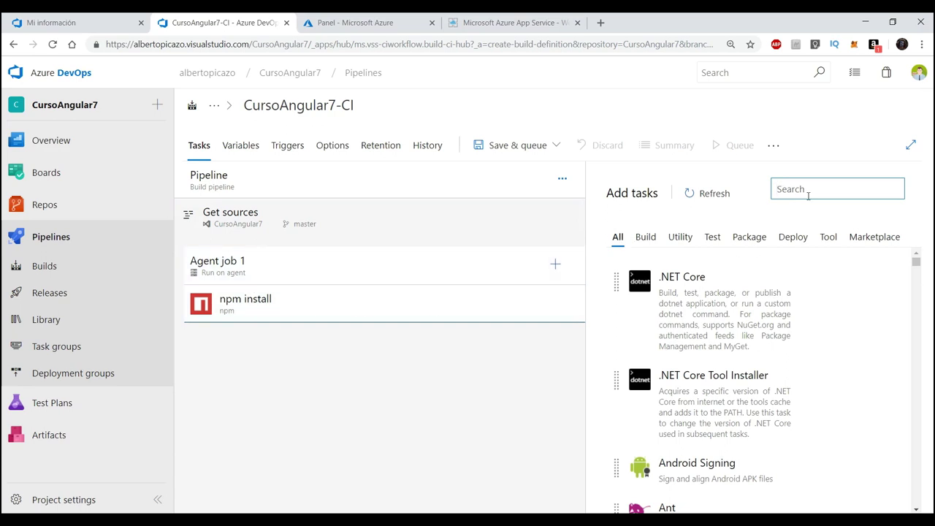
pyautogui.write('npm')
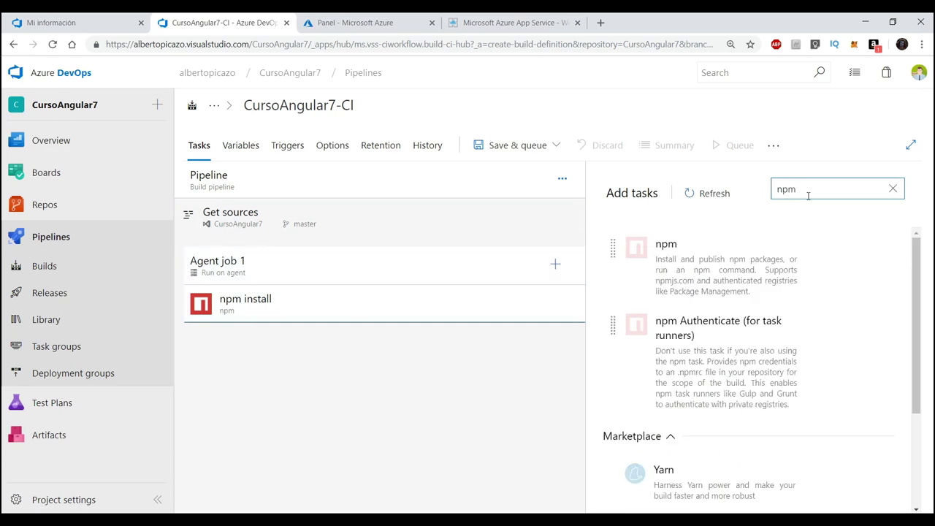
pyautogui.click(698, 249)
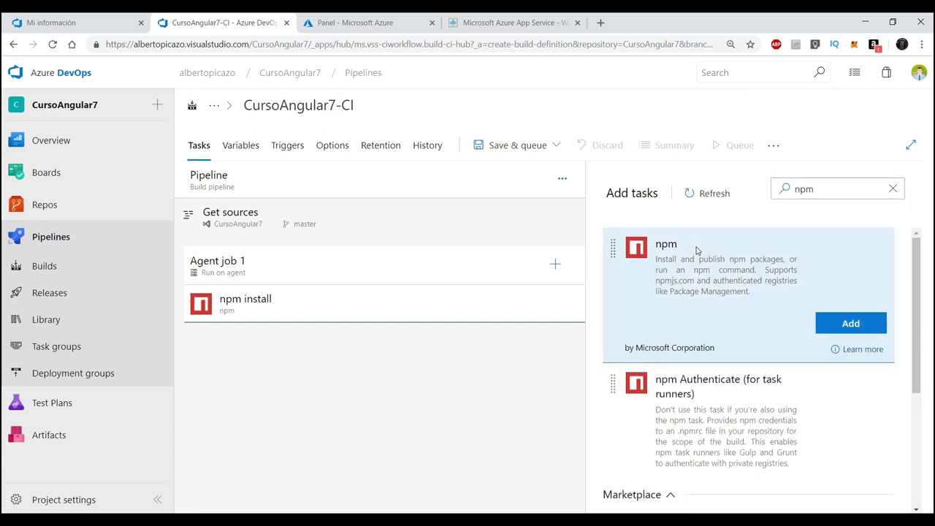
pyautogui.click(841, 323)
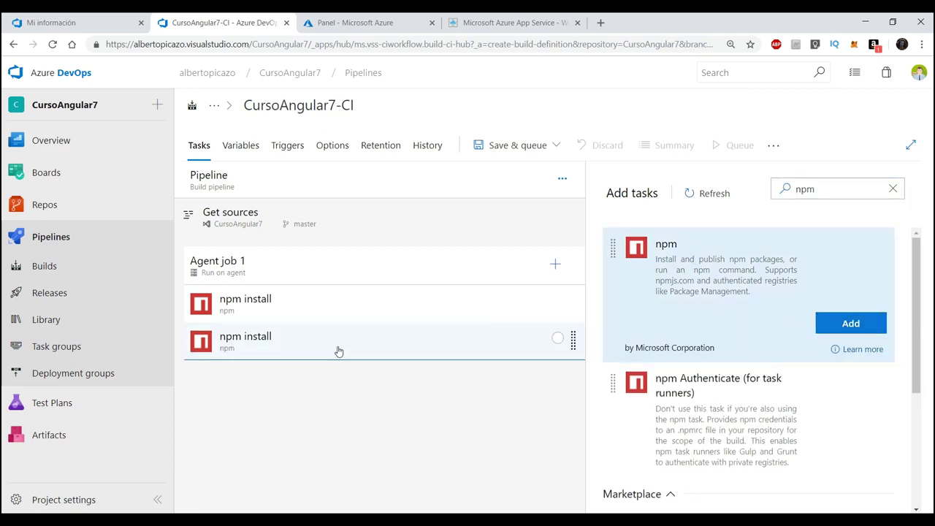
# Step: Set the second npm task's command to custom with the command and arguments "run -script build"
pyautogui.click(339, 352)
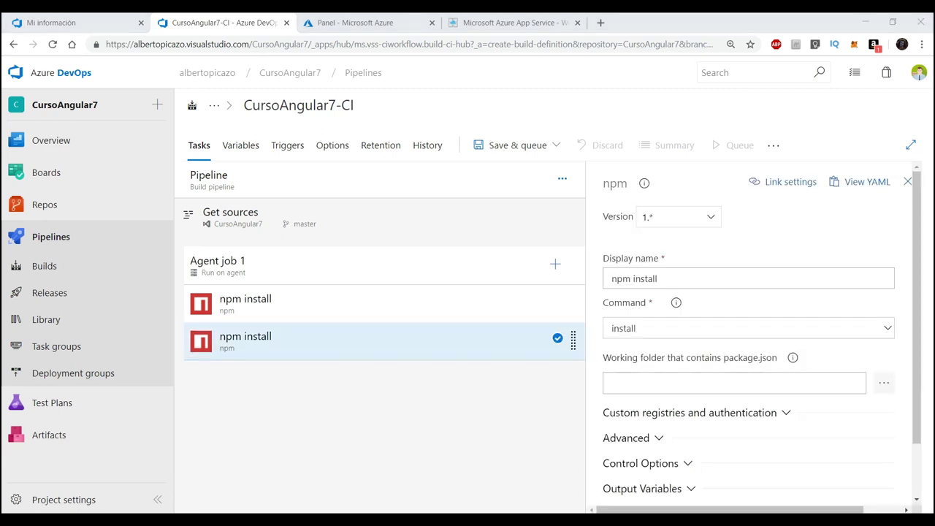
pyautogui.click(669, 337)
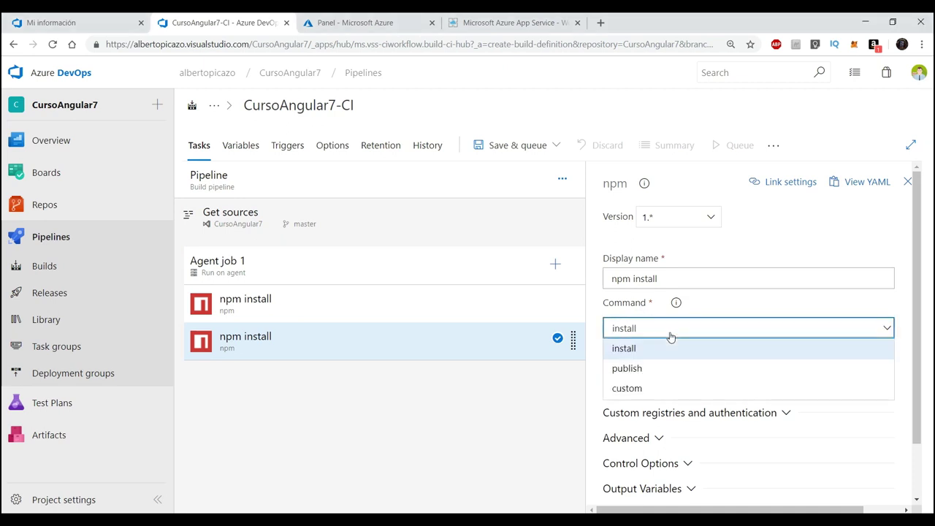
pyautogui.click(644, 390)
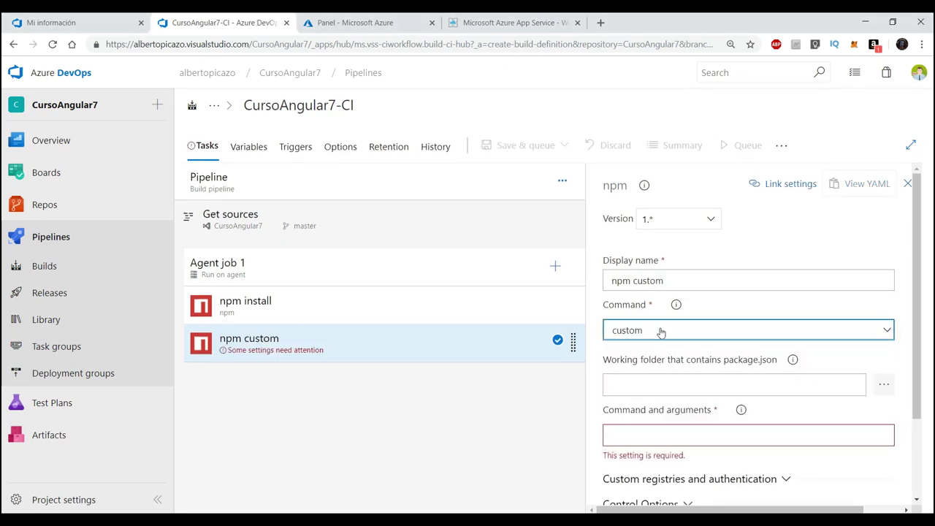
pyautogui.click(662, 434)
pyautogui.scroll(-1, 662, 435)
pyautogui.click(644, 381)
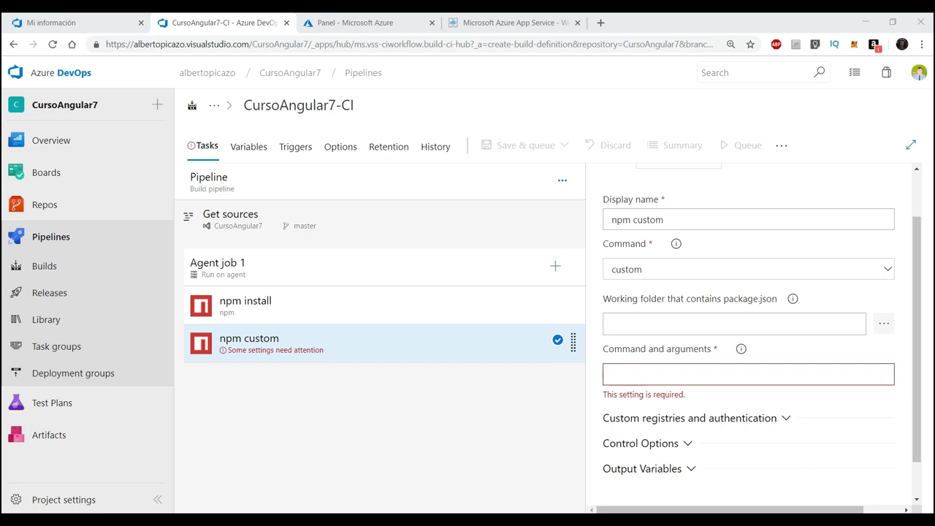
pyautogui.click(665, 368)
pyautogui.write('run -script build')
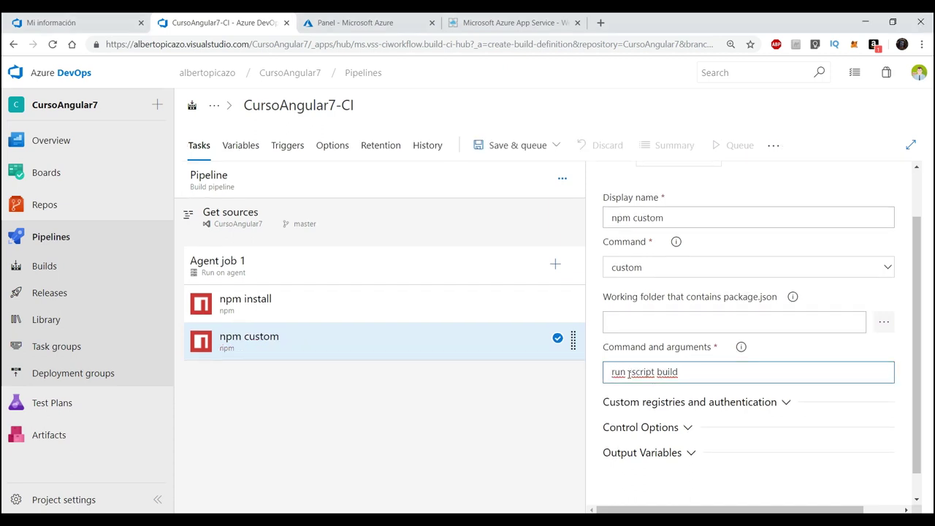
# Step: Review the command and arguments of the npm custom task
pyautogui.moveTo(654, 372); pyautogui.dragTo(611, 371)
pyautogui.click(693, 373)
pyautogui.scroll(-1, 713, 376)
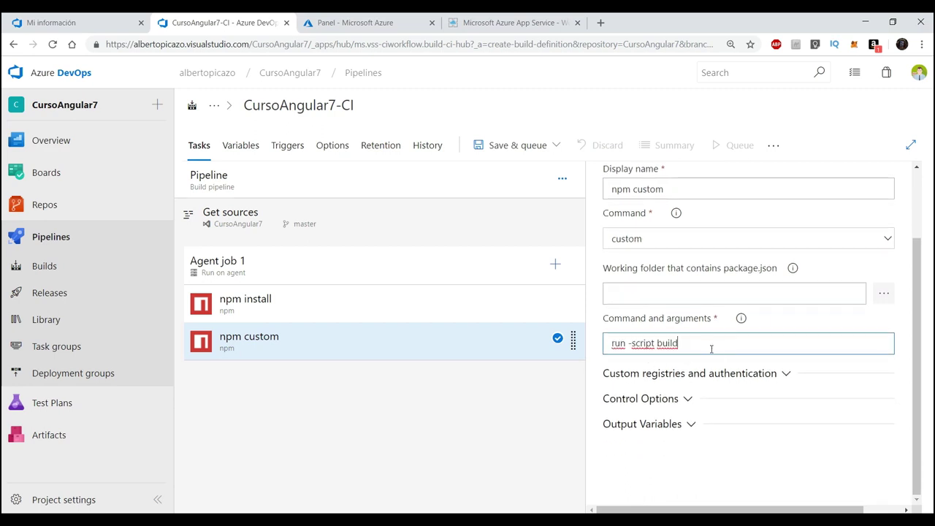
pyautogui.moveTo(655, 343); pyautogui.dragTo(684, 344)
pyautogui.click(697, 346)
pyautogui.click(687, 345)
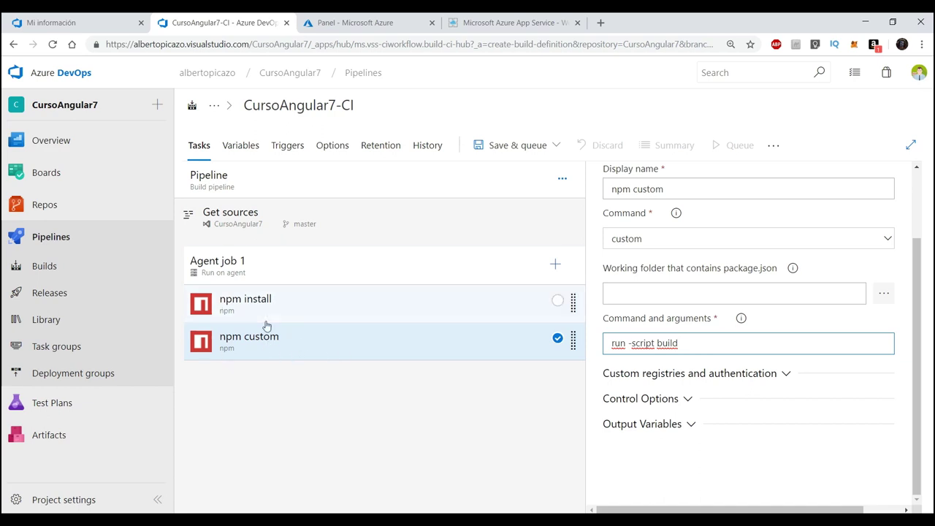
pyautogui.moveTo(689, 341); pyautogui.dragTo(601, 348)
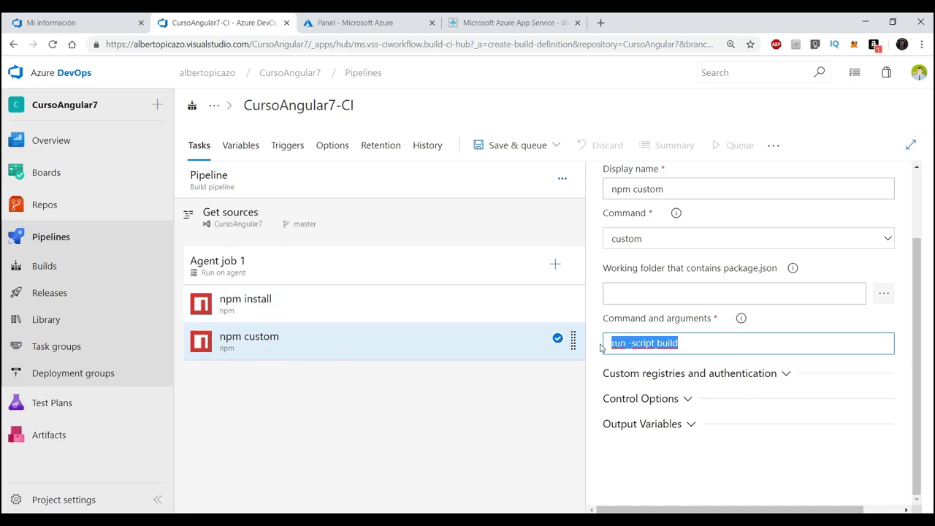
pyautogui.click(715, 347)
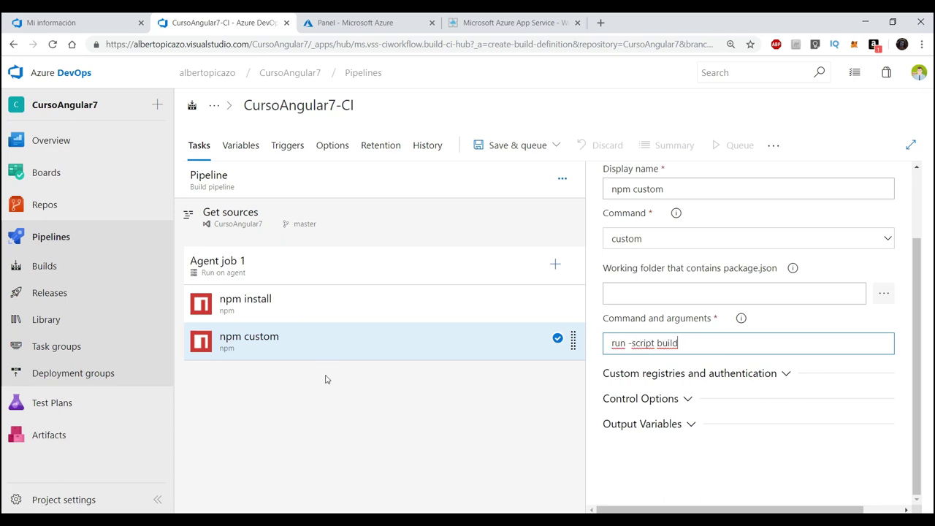
pyautogui.click(426, 407)
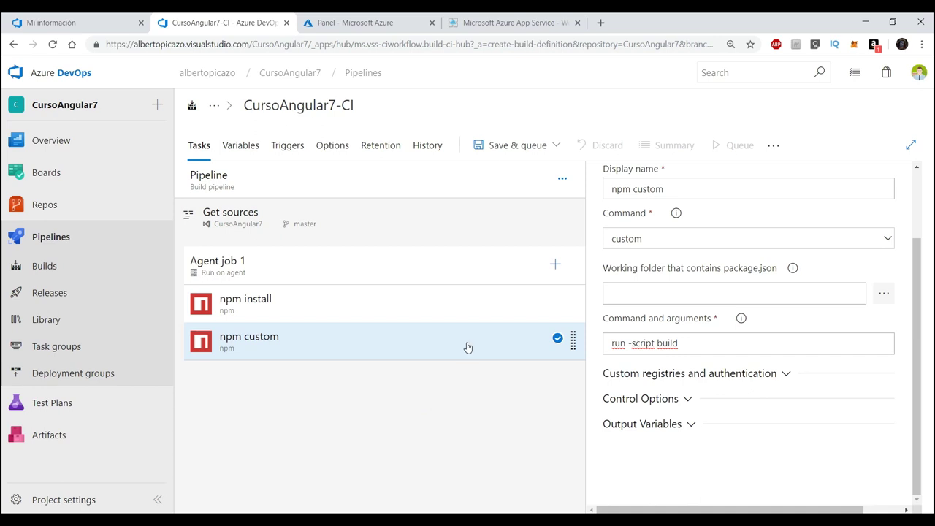
# Step: Search the task catalog for Archive and add the Archive Files task to Agent job 1
pyautogui.click(557, 265)
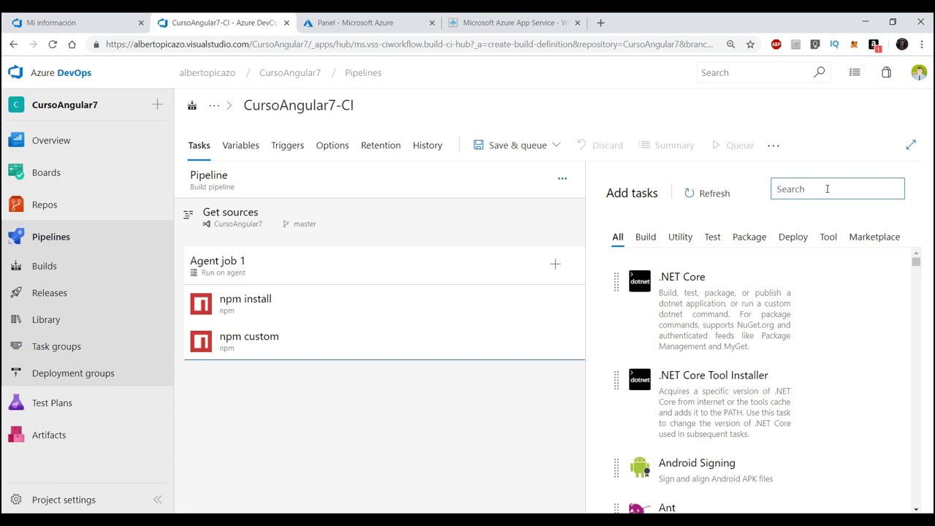
pyautogui.write('Archive')
pyautogui.moveTo(673, 267)
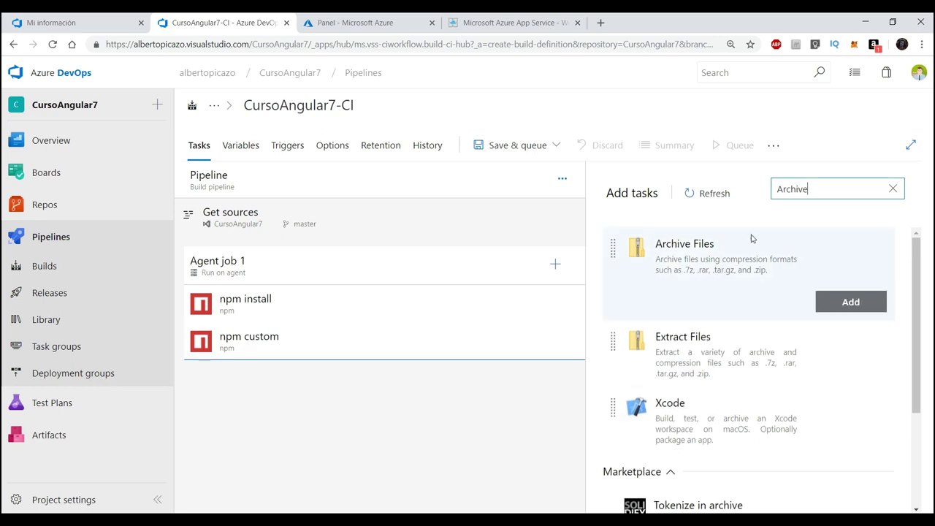
pyautogui.click(694, 245)
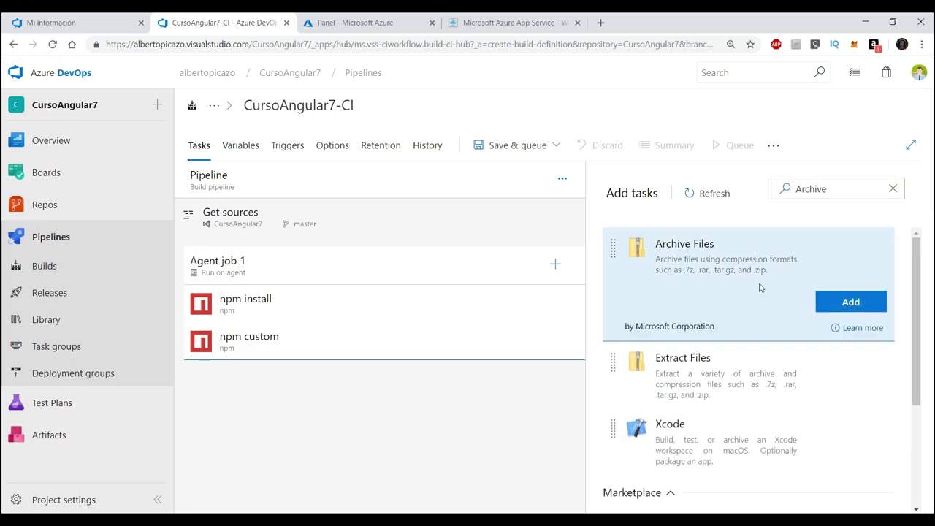
pyautogui.click(827, 303)
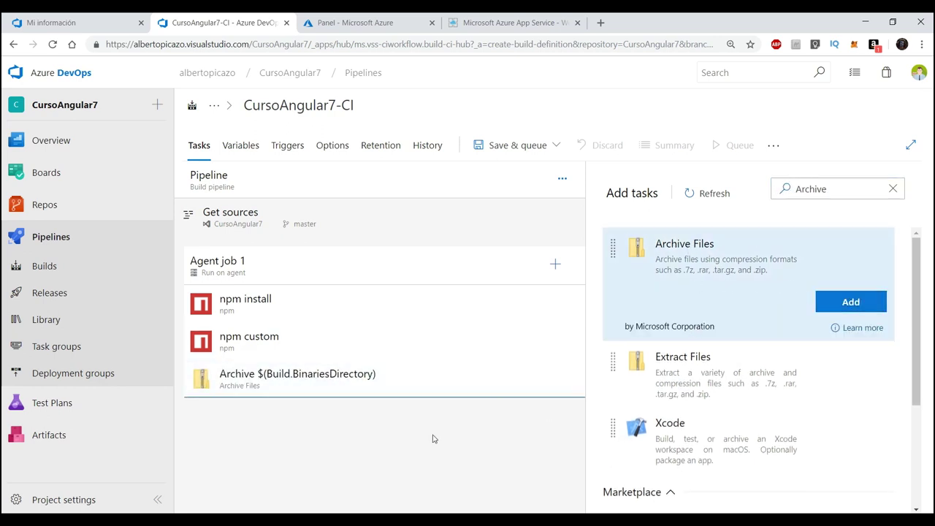
# Step: Change the Archive Files task's display name to "Archive dist/"
pyautogui.click(408, 385)
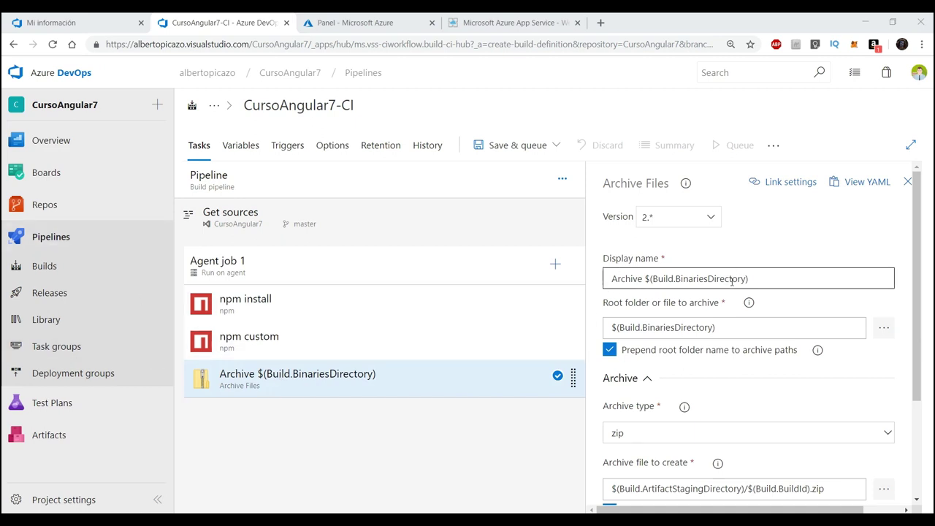
pyautogui.moveTo(767, 281); pyautogui.dragTo(646, 280)
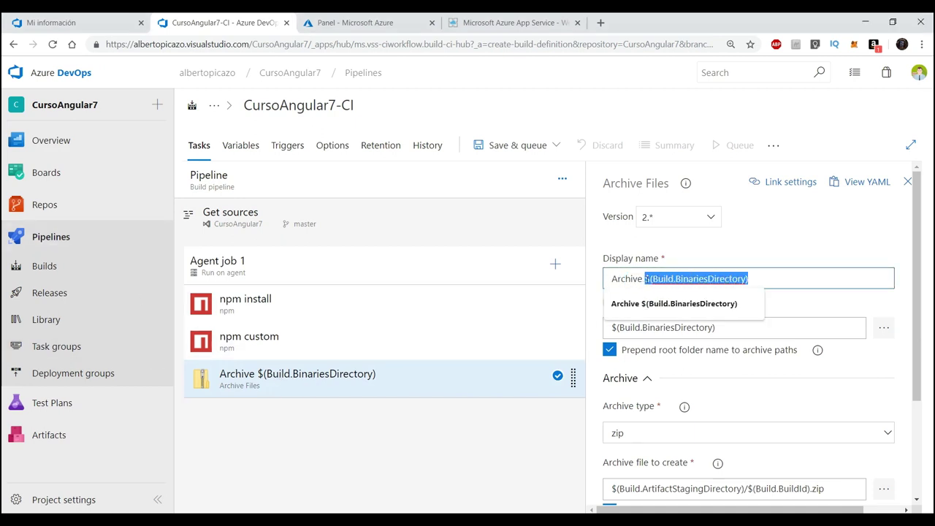
pyautogui.press('BackSpace')
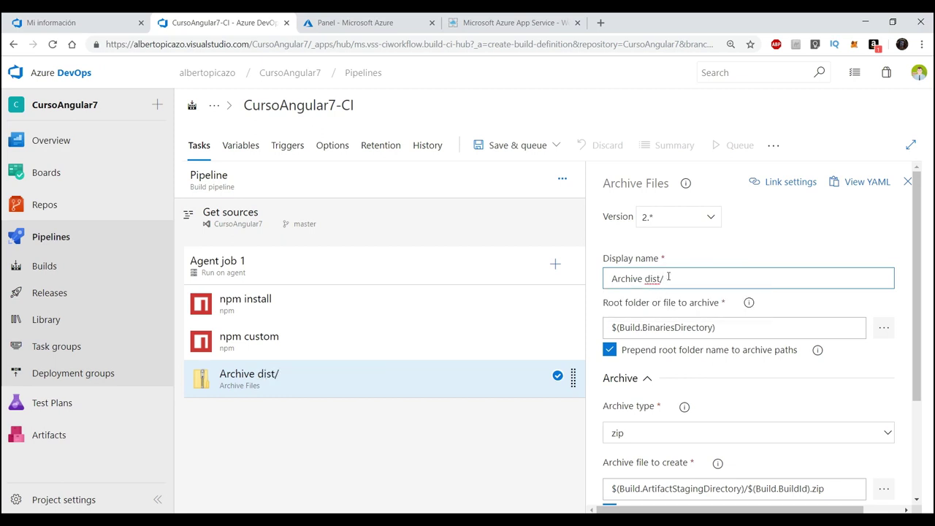
pyautogui.moveTo(644, 278); pyautogui.dragTo(665, 278)
pyautogui.click(662, 277)
# Step: Browse the CursoAngular7 repository for the folder to archive, and inspect C:\Curso Angular\my-app\dist in File Explorer
pyautogui.click(884, 327)
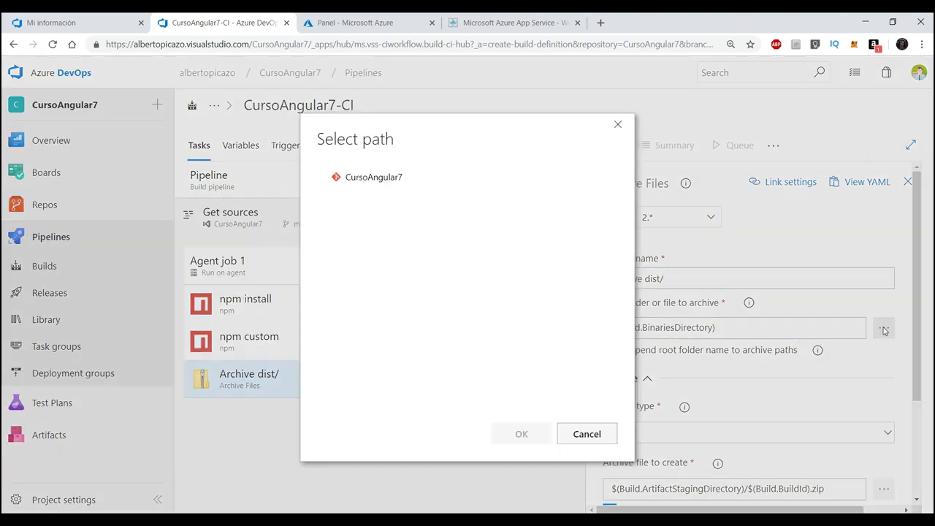
pyautogui.click(386, 183)
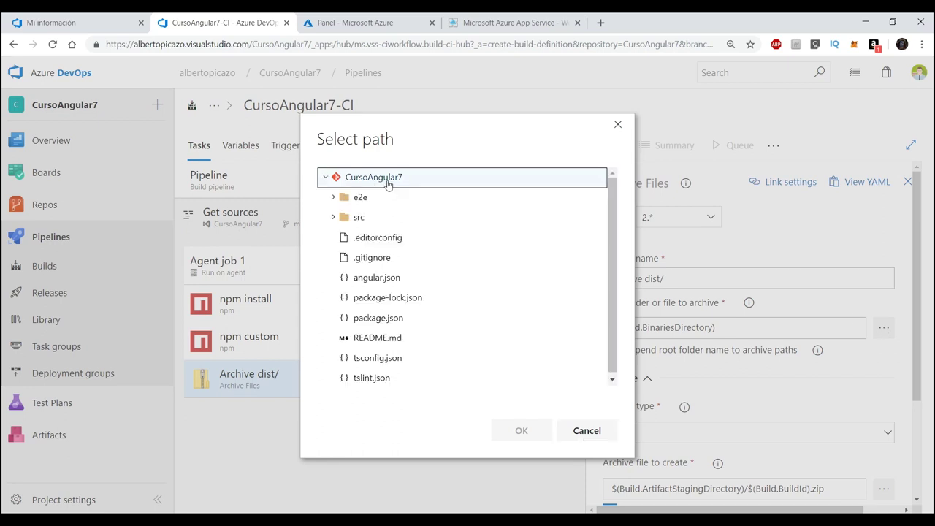
pyautogui.click(338, 484)
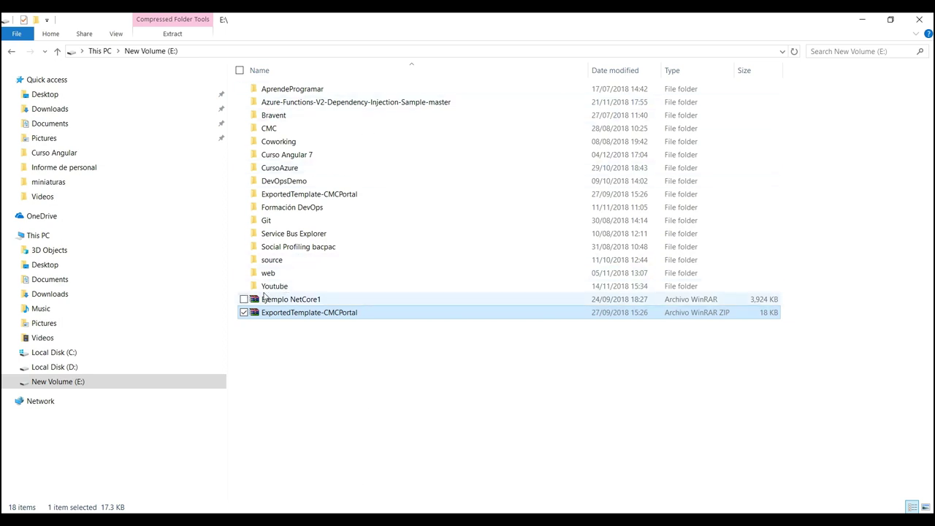
pyautogui.doubleClick(293, 155)
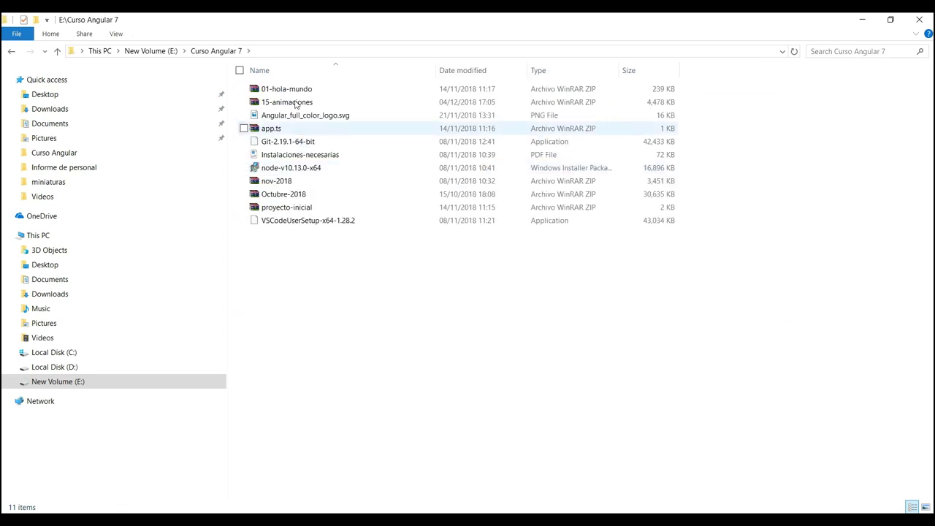
pyautogui.click(60, 353)
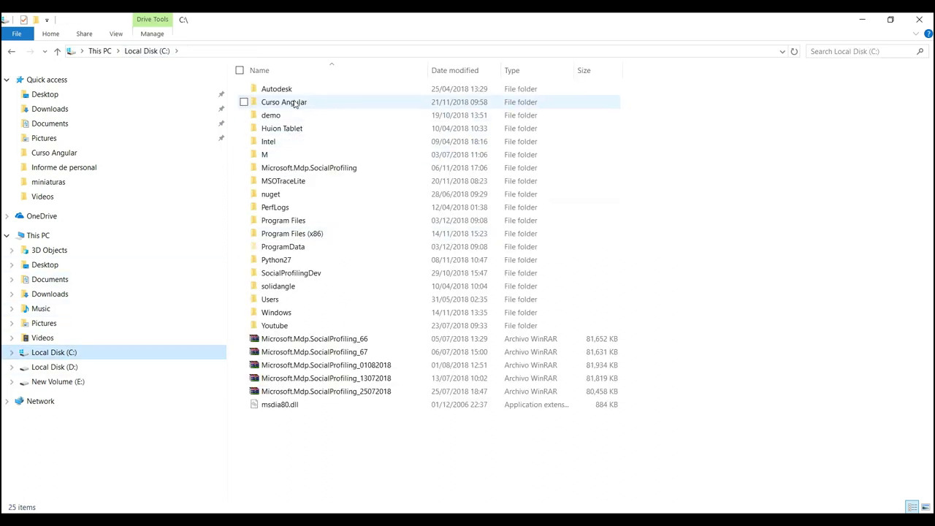
pyautogui.doubleClick(314, 103)
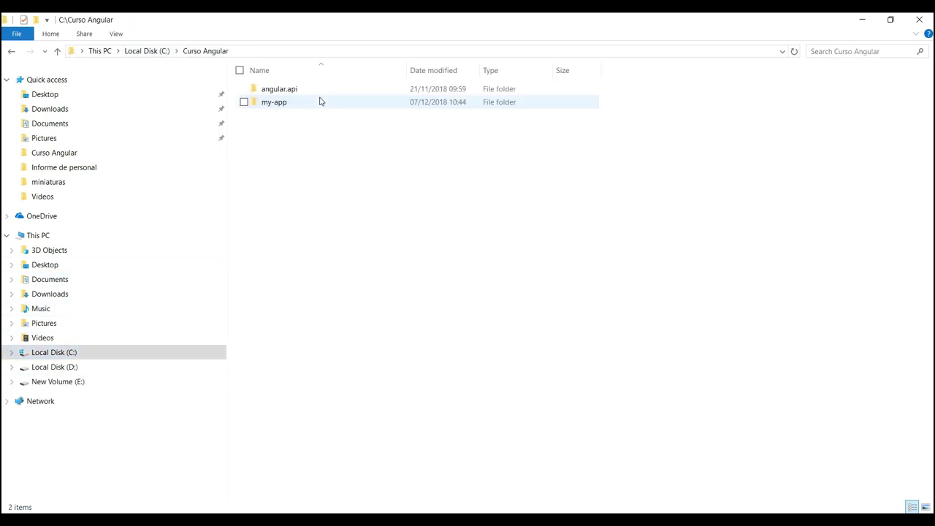
pyautogui.click(282, 102)
pyautogui.press('Return')
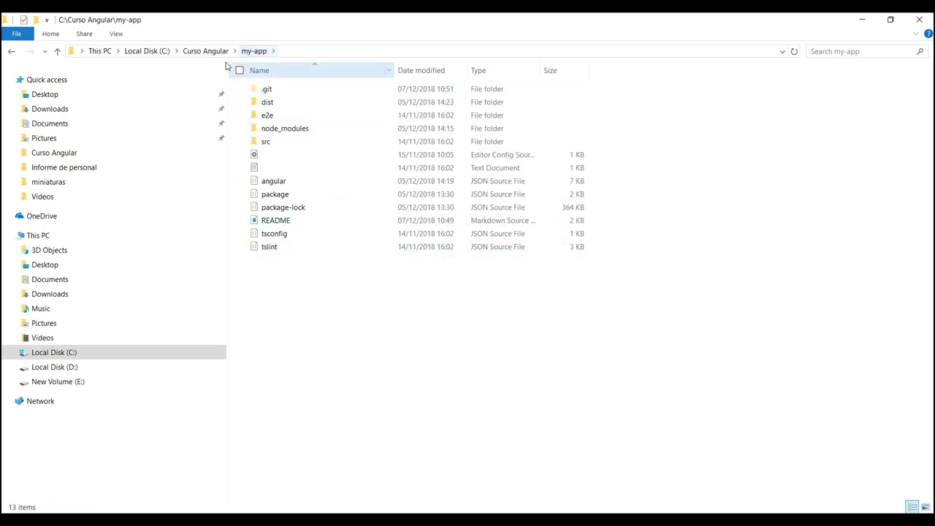
pyautogui.doubleClick(278, 103)
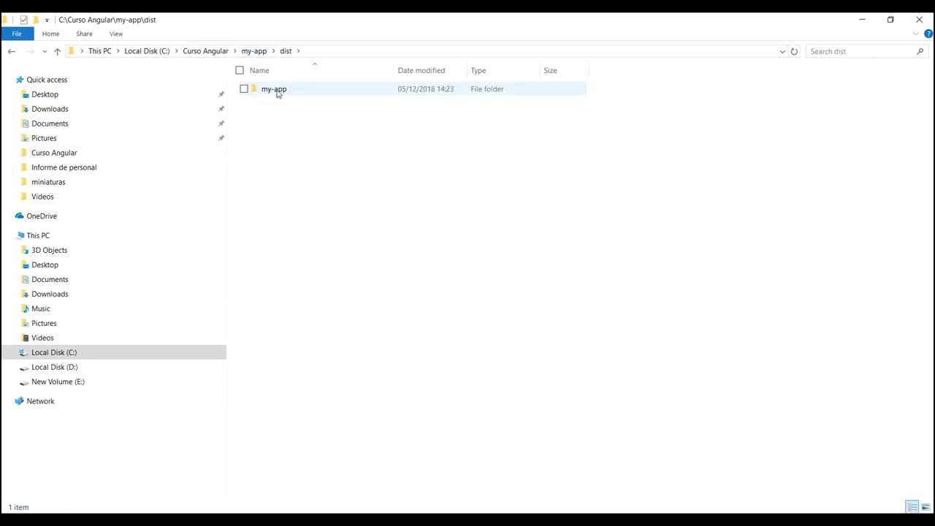
pyautogui.doubleClick(276, 89)
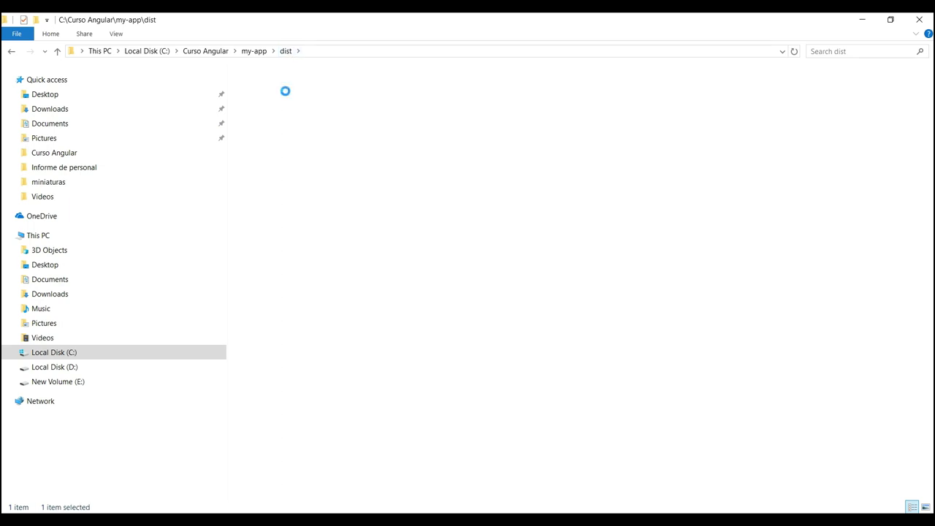
pyautogui.click(255, 52)
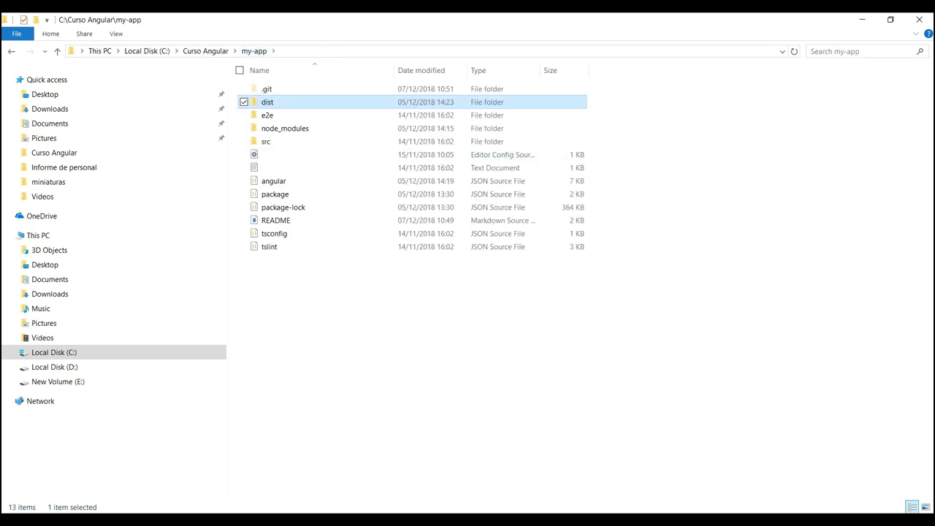
# Step: Return to the pipeline in the browser, cancel the path selection and set the root folder to archive to "dist/"
pyautogui.click(321, 468)
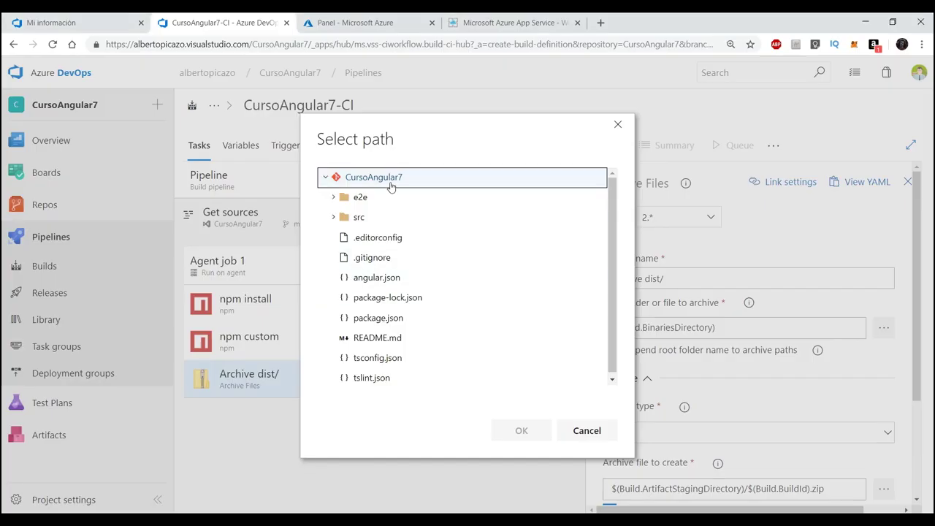
pyautogui.click(586, 431)
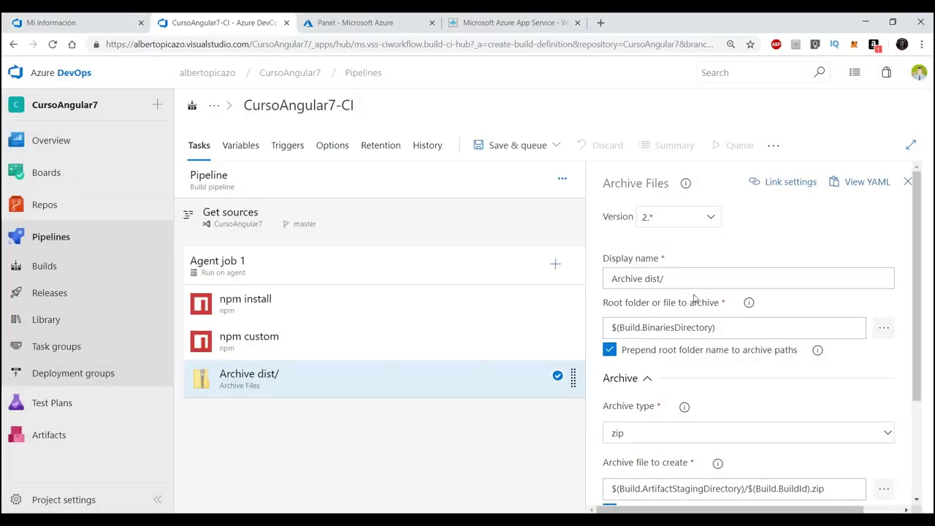
pyautogui.tripleClick(727, 328)
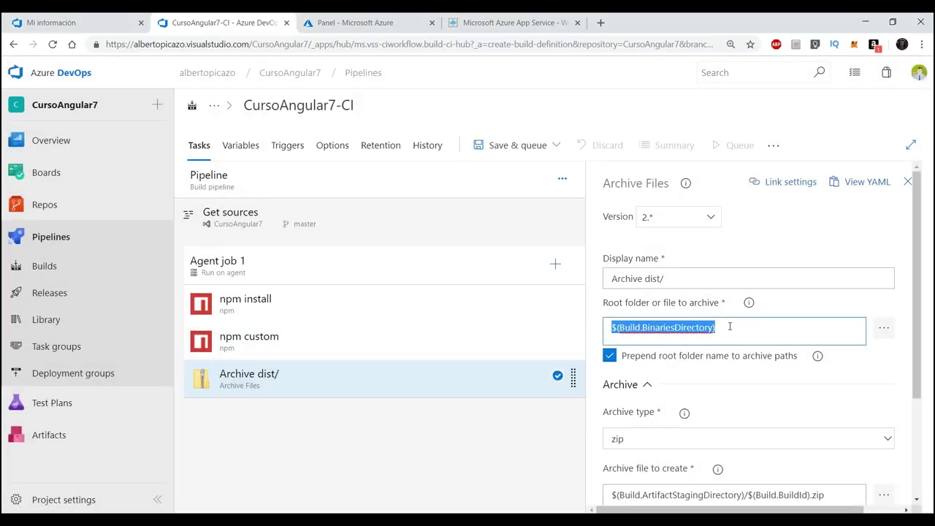
pyautogui.press('BackSpace')
pyautogui.write('dist/')
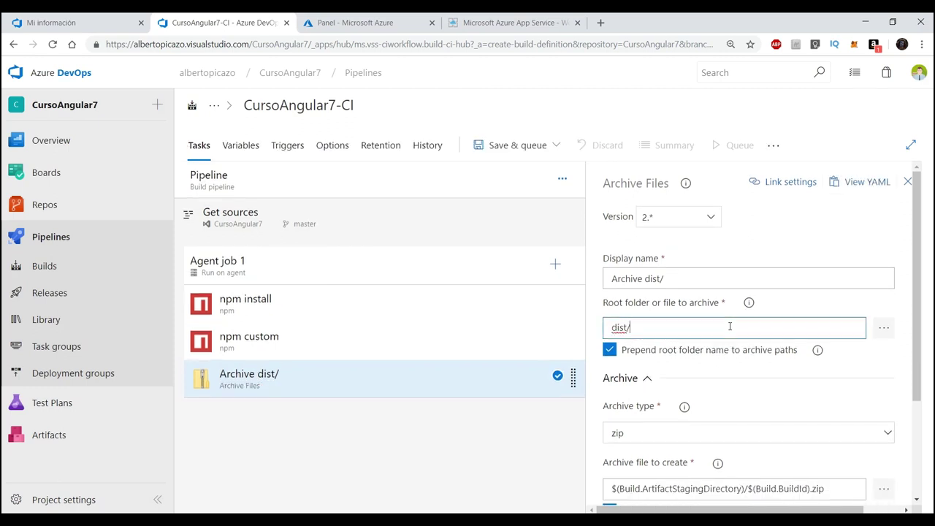
# Step: Set the Archive task's root folder to "dist/my-app" and disable prepending the root folder name to archive paths
pyautogui.write('my-app')
pyautogui.press('BackSpace')
pyautogui.press('BackSpace')
pyautogui.write('aoo')
pyautogui.click(611, 354)
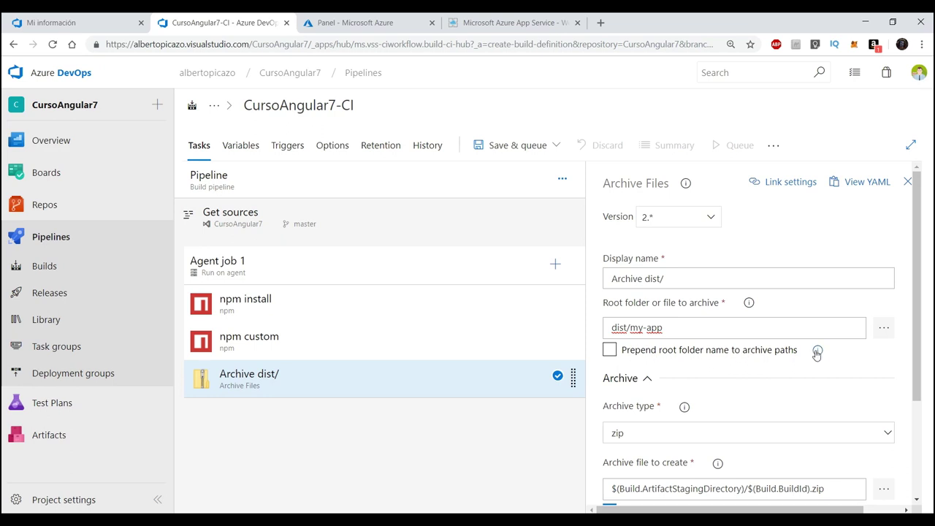
# Step: Choose zip as the archive type and review the path variables in the archive file to create
pyautogui.scroll(-2, 793, 376)
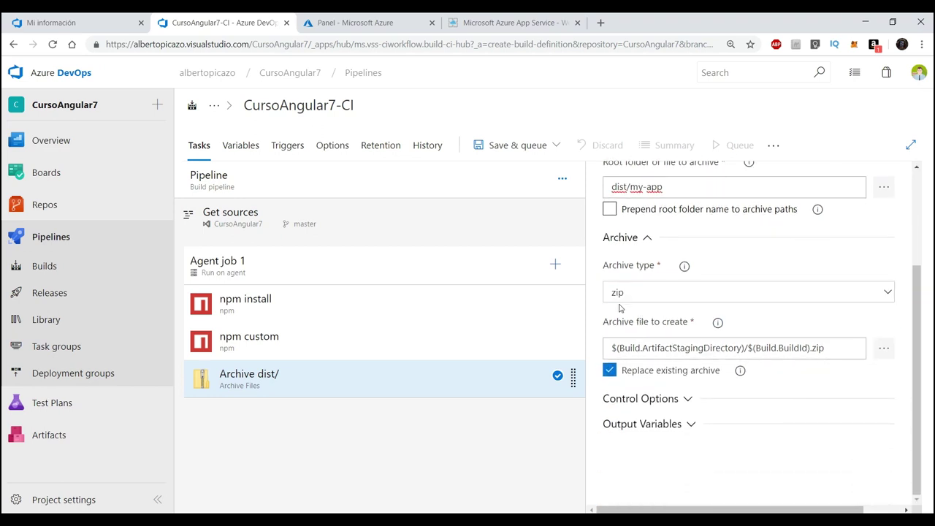
pyautogui.click(649, 294)
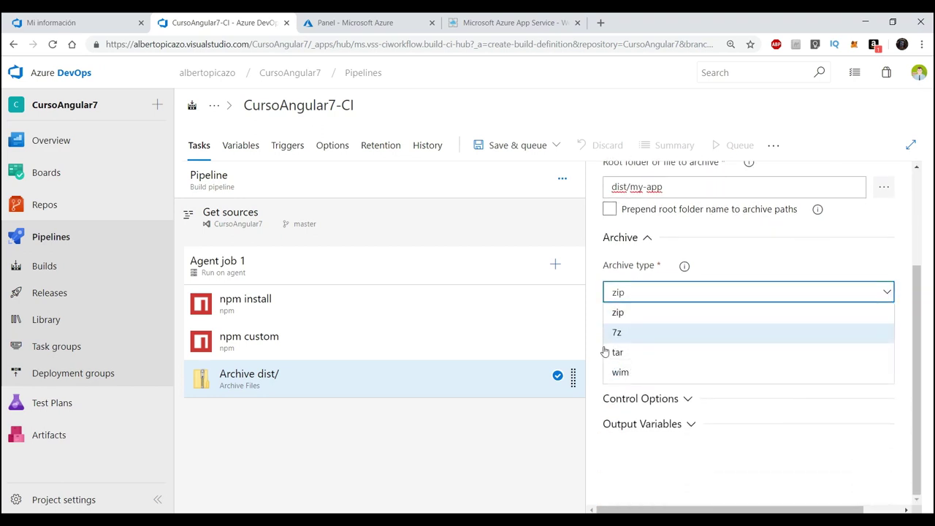
pyautogui.click(683, 312)
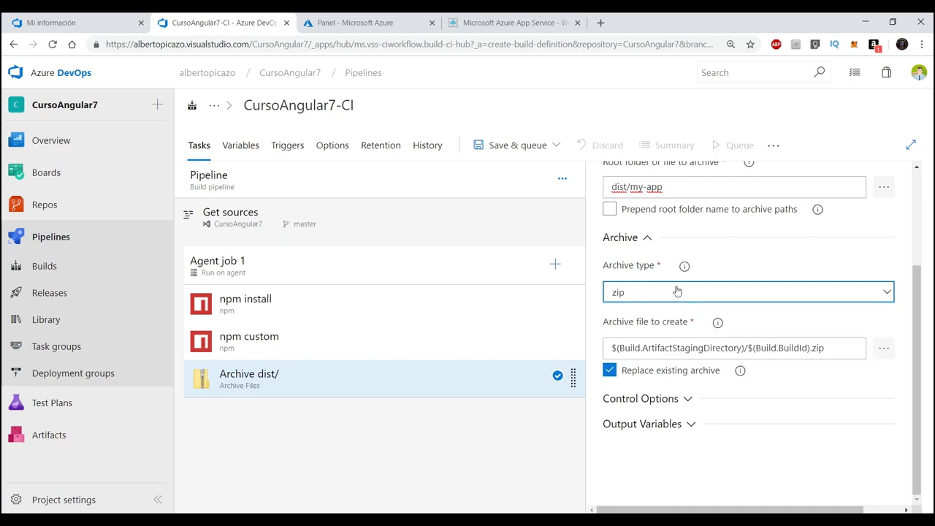
pyautogui.moveTo(643, 348); pyautogui.dragTo(735, 348)
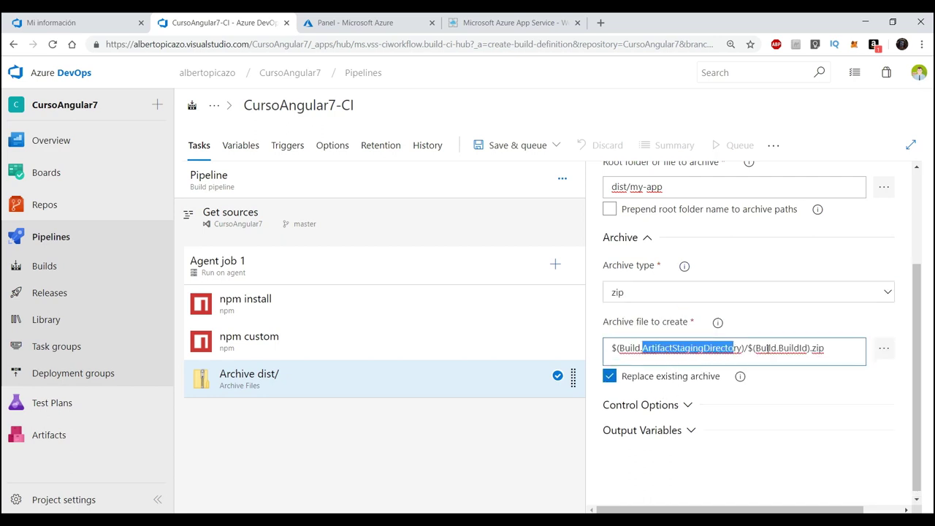
pyautogui.moveTo(814, 348); pyautogui.dragTo(755, 349)
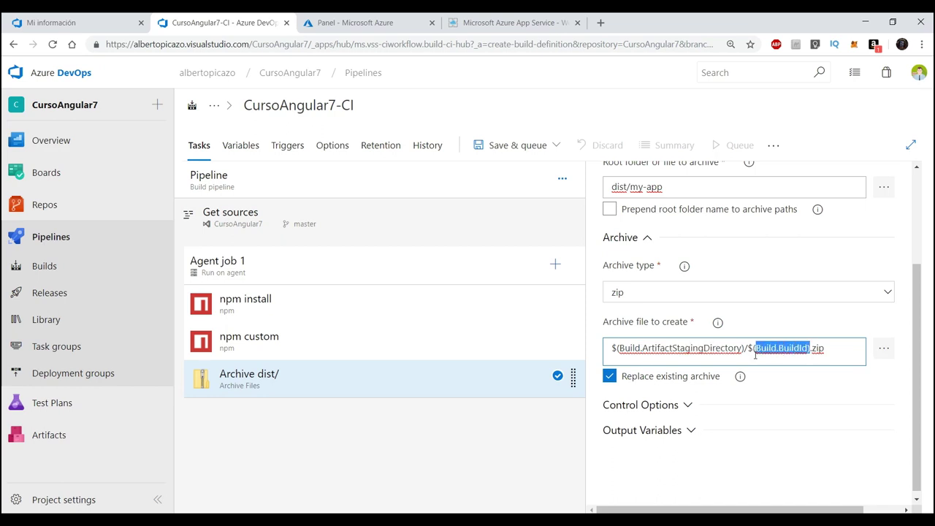
pyautogui.click(793, 350)
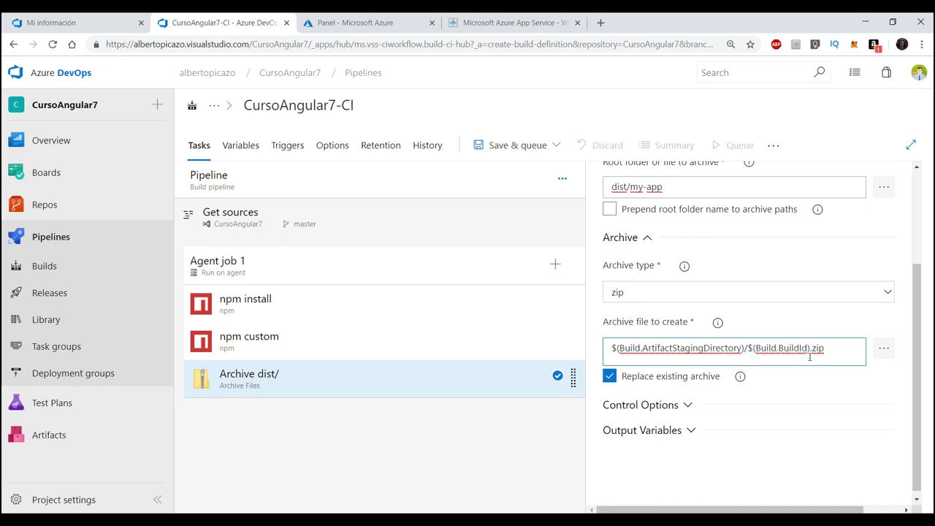
pyautogui.moveTo(766, 348); pyautogui.dragTo(751, 351)
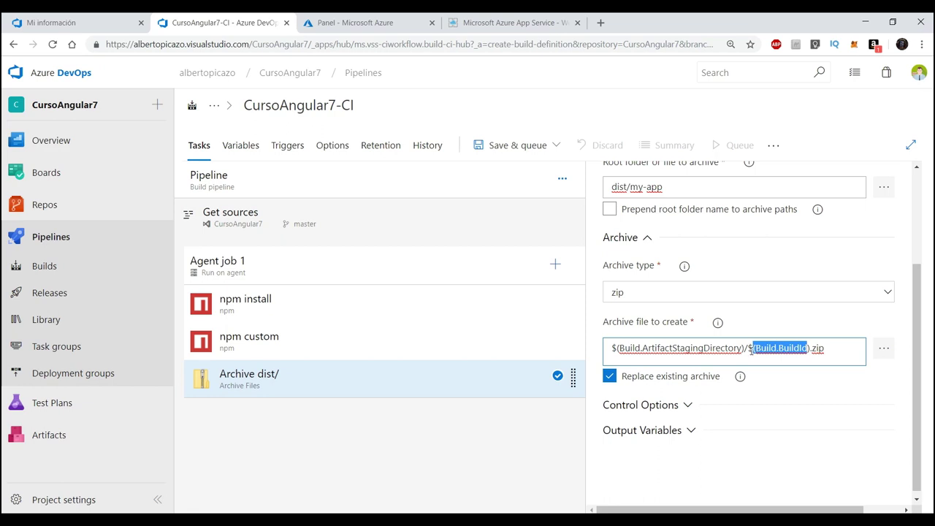
pyautogui.click(752, 348)
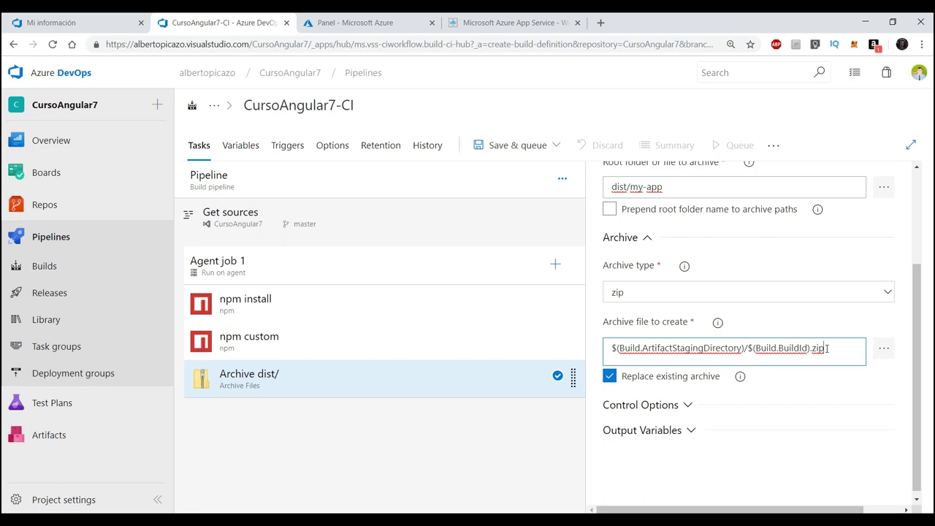
pyautogui.click(828, 348)
# Step: Search the task catalog for "publish", add the Publish Build Artifacts task to Agent job 1 and open its settings
pyautogui.click(555, 264)
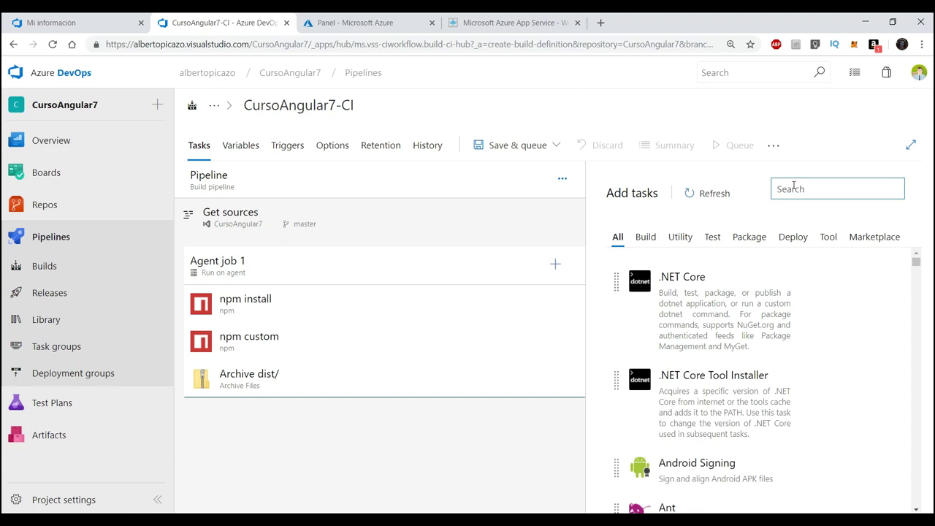
pyautogui.write('publish')
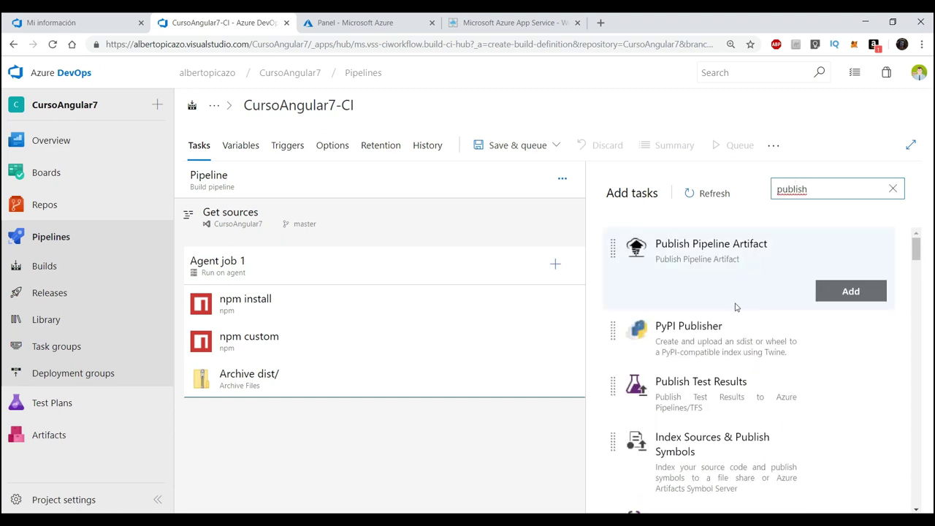
pyautogui.scroll(-1, 739, 307)
pyautogui.scroll(-3, 739, 321)
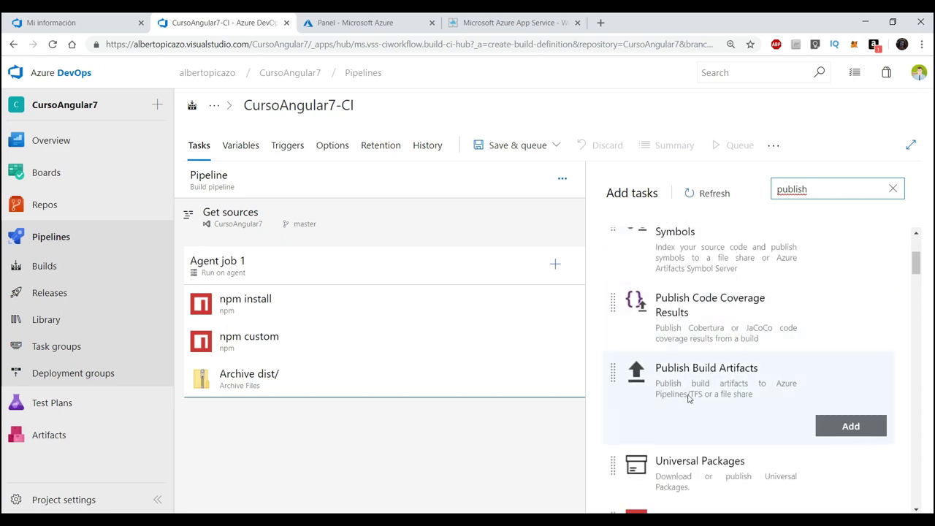
pyautogui.click(709, 387)
pyautogui.click(851, 427)
pyautogui.click(411, 413)
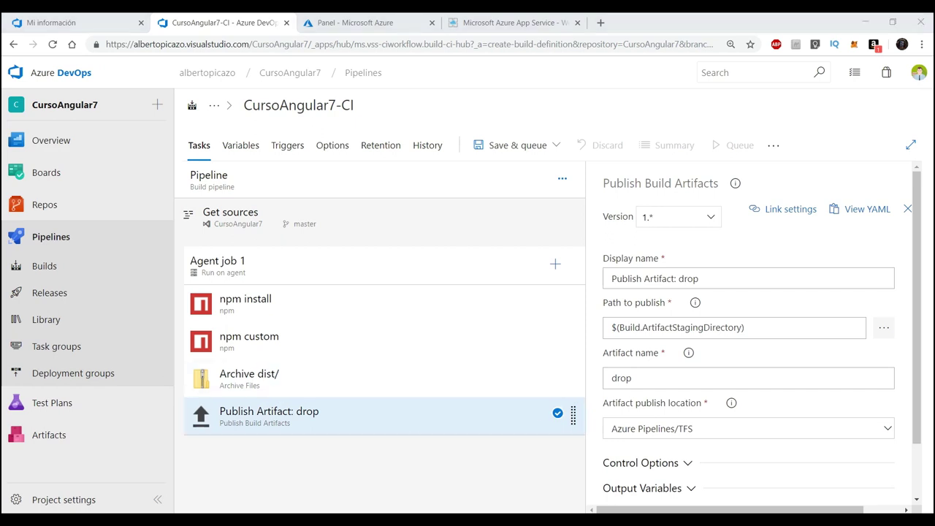
# Step: Copy the Archive task's output file path, $(Build.ArtifactStagingDirectory)/$(Build.BuildId).zip, into the Publish Artifact task's path to publish
pyautogui.click(689, 278)
pyautogui.tripleClick(689, 279)
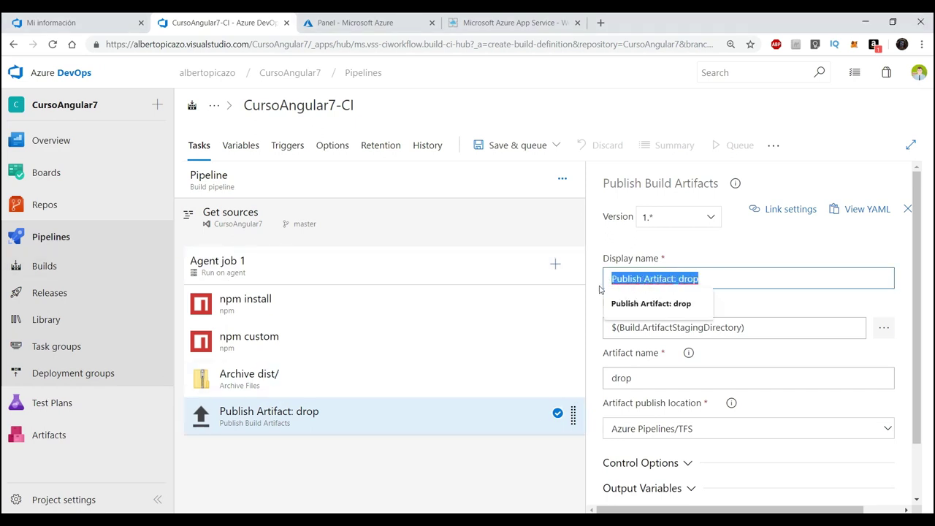
pyautogui.scroll(-2, 745, 281)
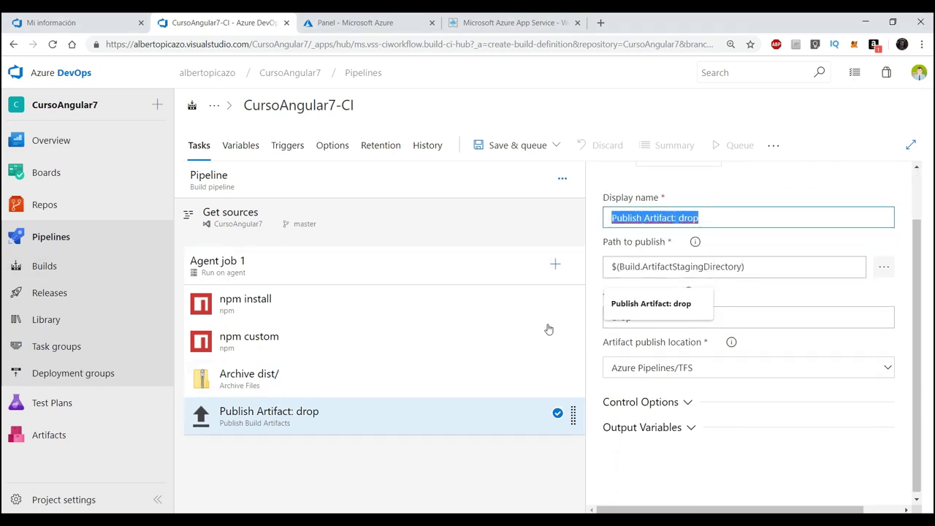
pyautogui.click(780, 272)
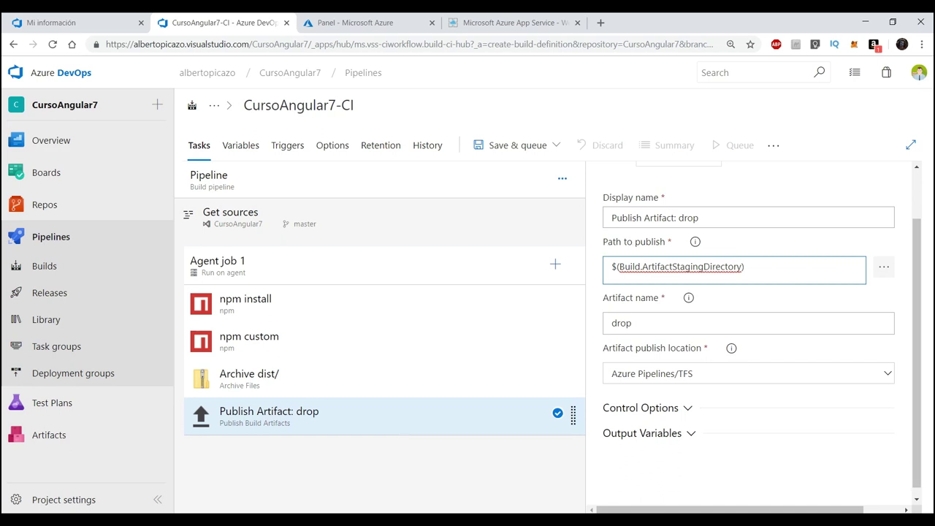
pyautogui.click(248, 390)
pyautogui.scroll(-3, 800, 384)
pyautogui.moveTo(824, 367); pyautogui.dragTo(598, 370)
pyautogui.hotkey('ctrl', 'c')
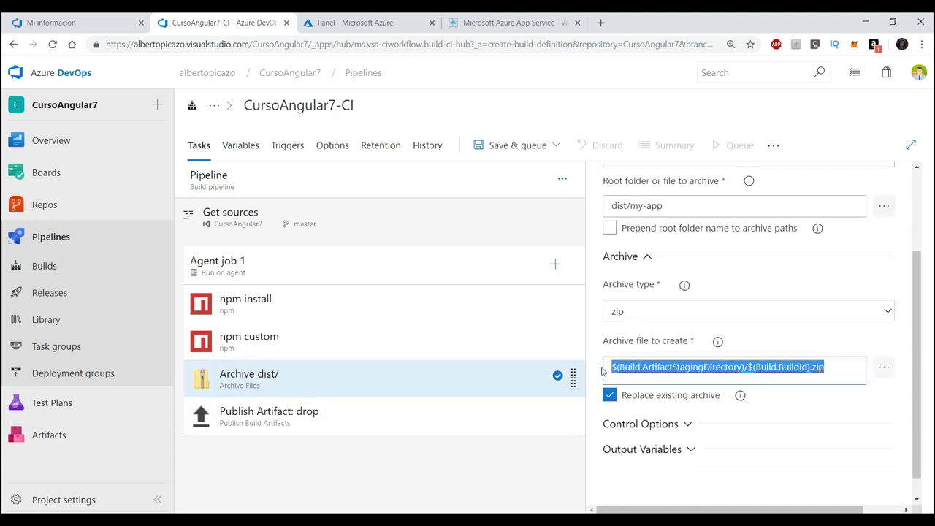
pyautogui.click(351, 411)
pyautogui.moveTo(747, 328); pyautogui.dragTo(597, 332)
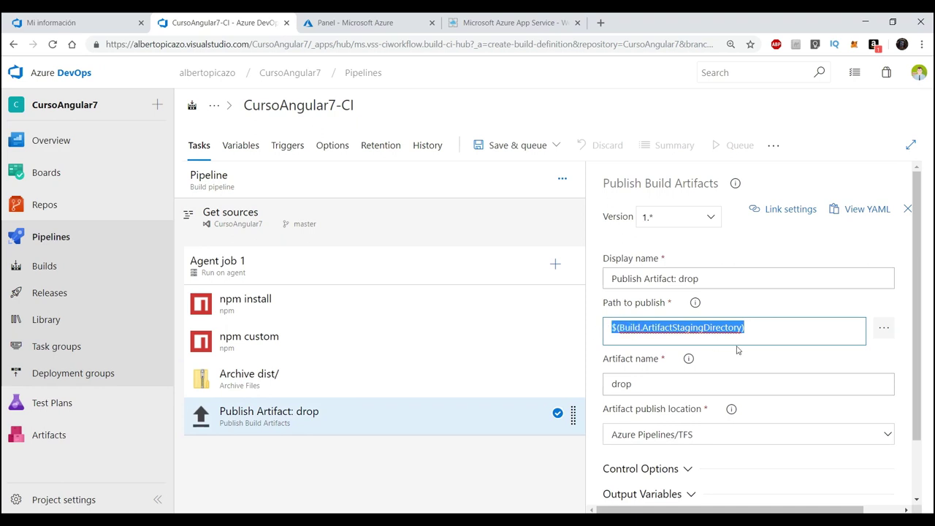
pyautogui.hotkey('ctrl', 'v')
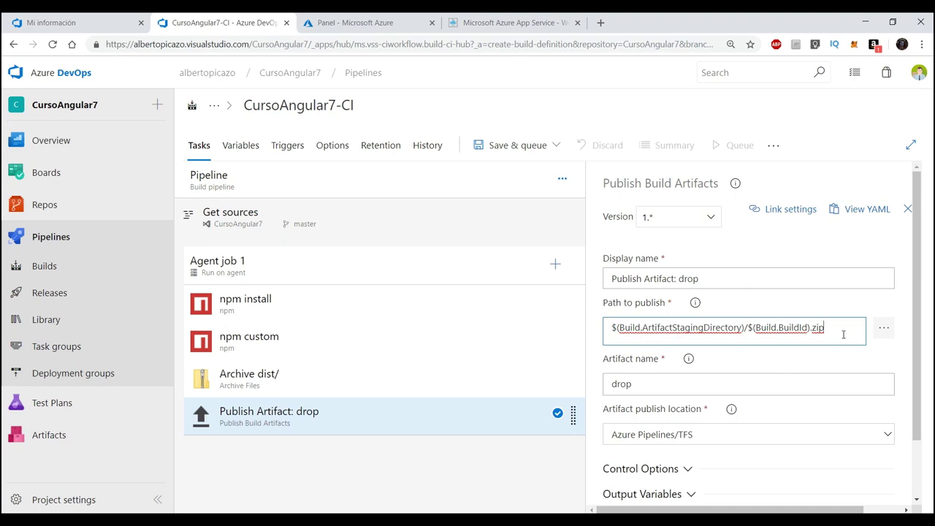
# Step: Save the build pipeline in the root folder "\" without queuing a build or adding a comment
pyautogui.scroll(-2, 844, 332)
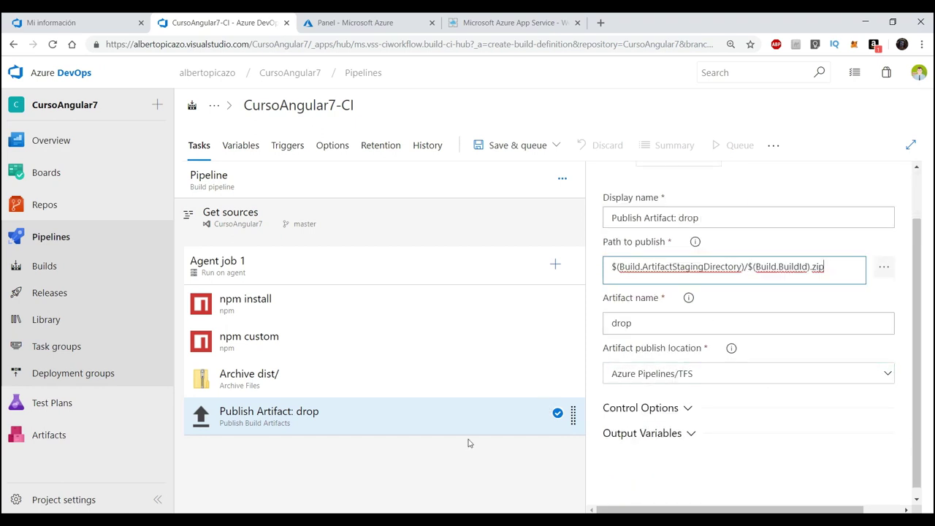
pyautogui.click(555, 145)
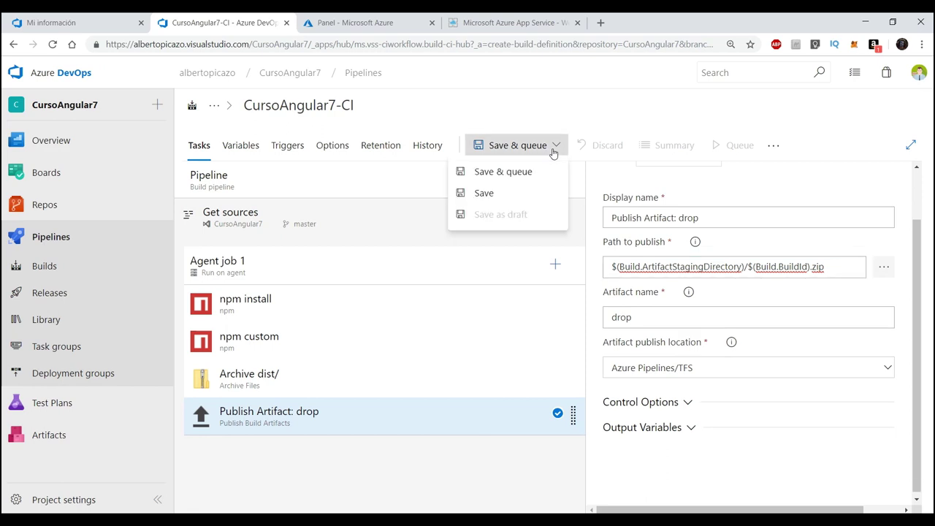
pyautogui.click(487, 193)
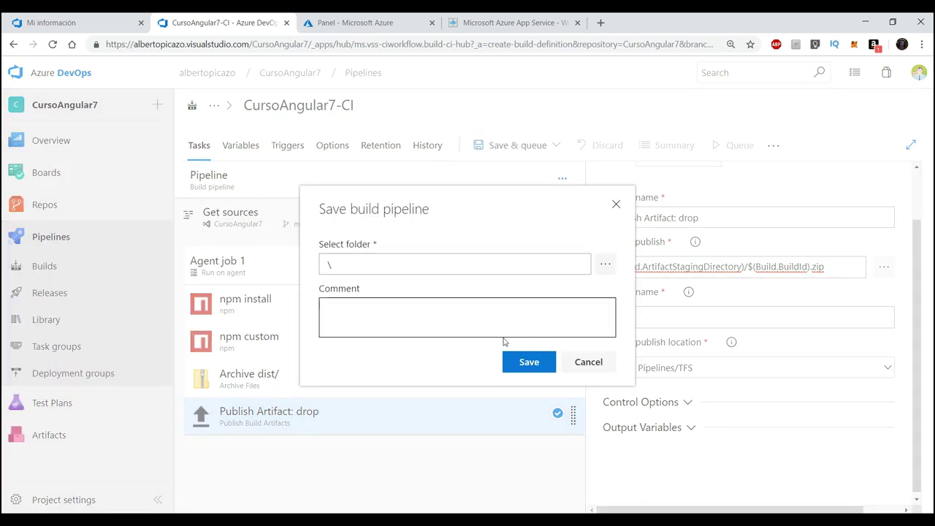
pyautogui.click(515, 361)
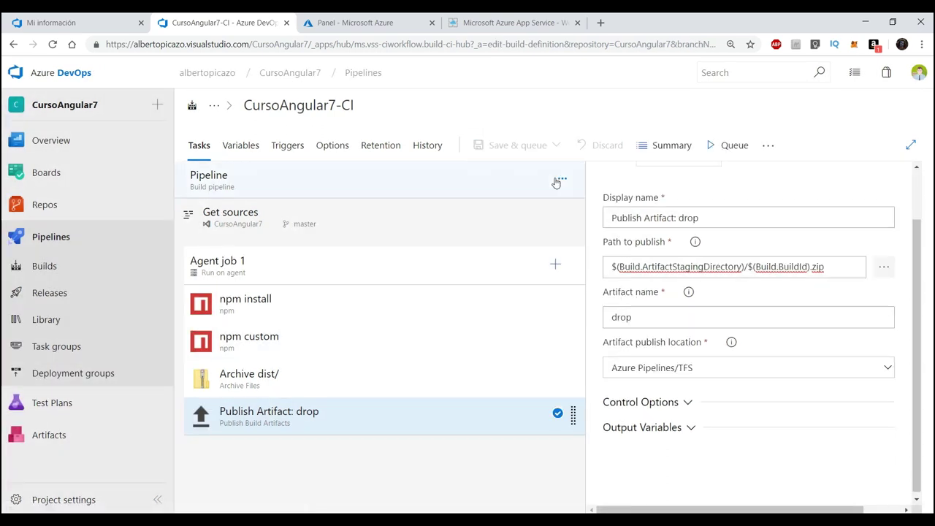
# Step: Queue a manual build of CursoAngular7-CI on the Hosted VS2017 agent pool from the master branch
pyautogui.click(45, 267)
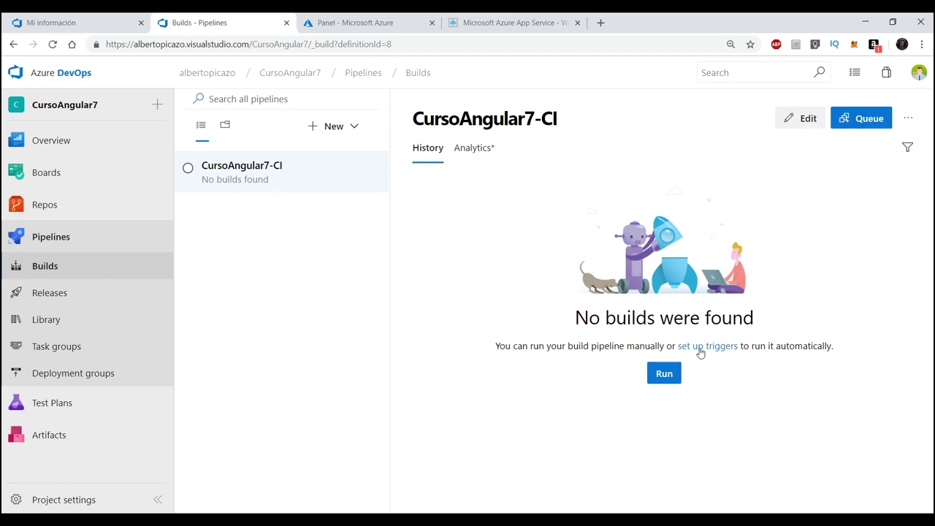
pyautogui.click(254, 168)
pyautogui.click(663, 375)
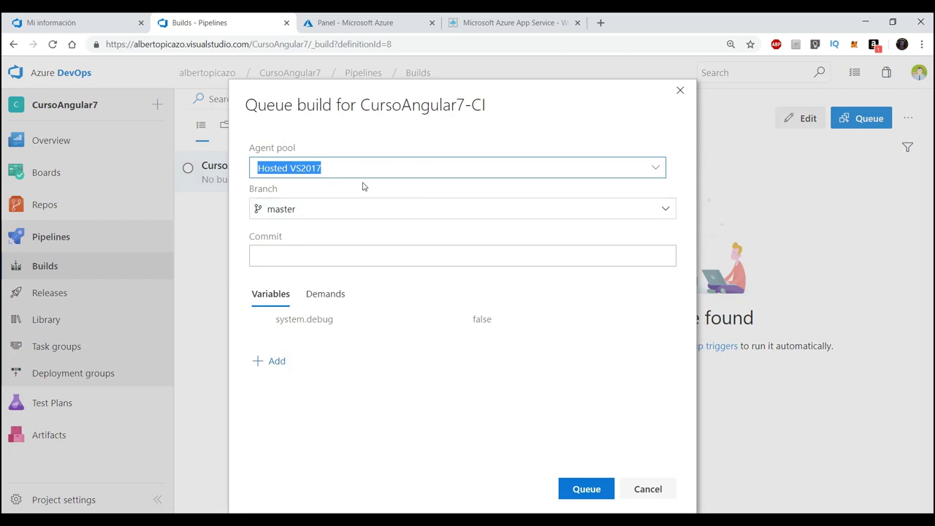
pyautogui.click(588, 489)
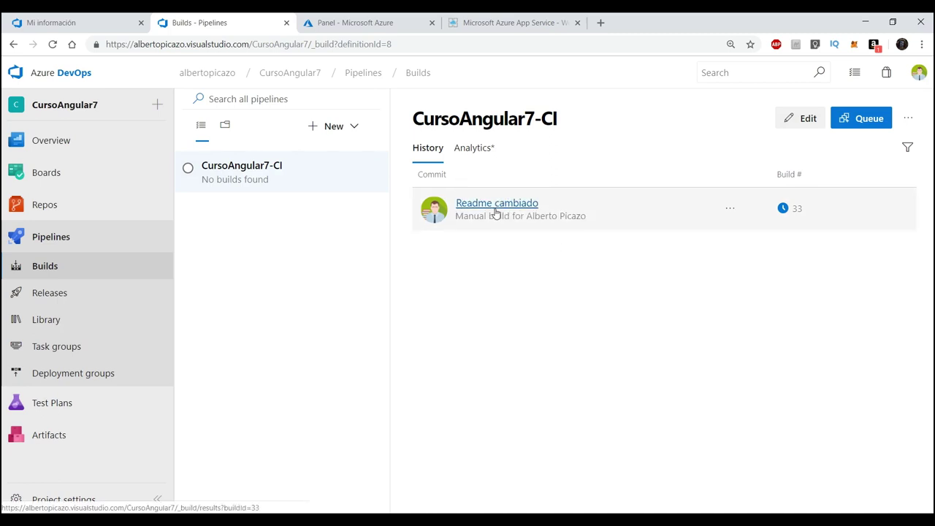
# Step: Open the queued "Readme cambiado" build from the CursoAngular7-CI history
pyautogui.moveTo(549, 207); pyautogui.dragTo(437, 210)
pyautogui.click(506, 235)
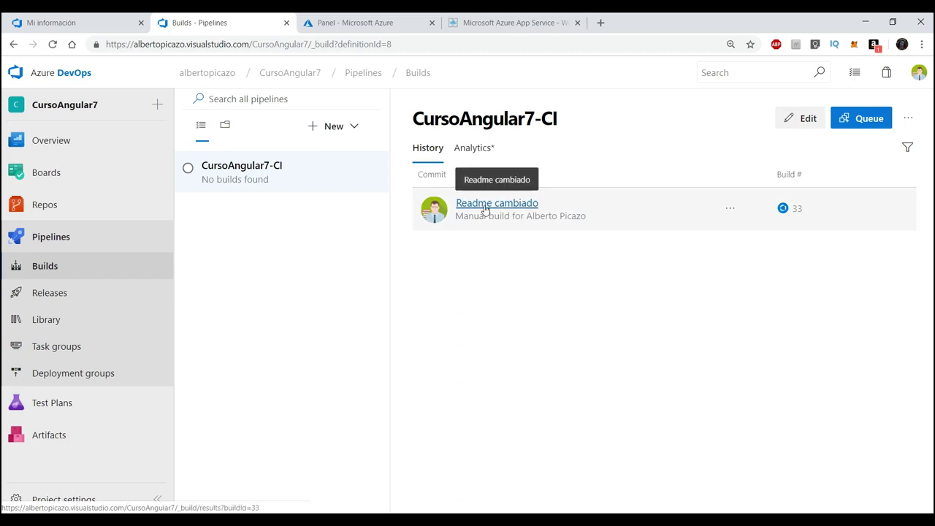
pyautogui.moveTo(549, 207); pyautogui.dragTo(462, 204)
pyautogui.click(493, 259)
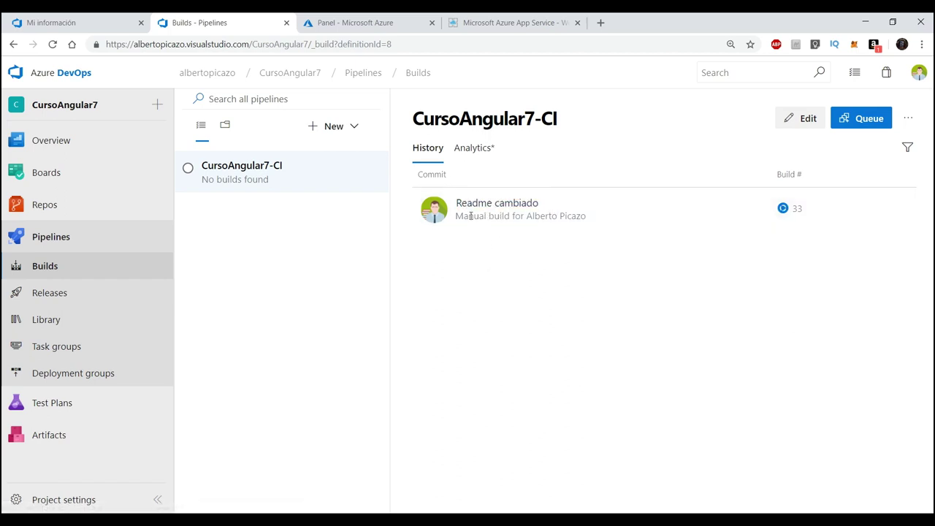
pyautogui.click(505, 204)
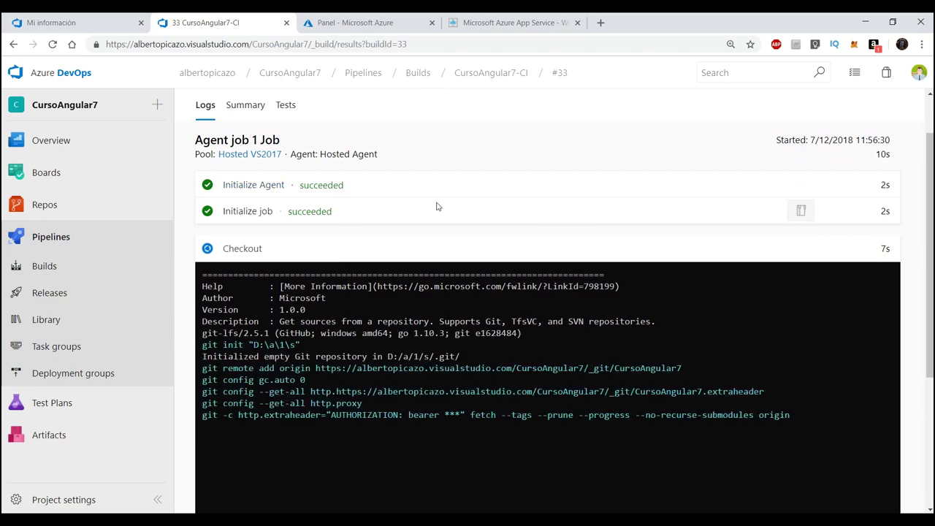
# Step: Follow the Agent job 1 logs, examining the initialization, checkout and npm install stages
pyautogui.scroll(2, 442, 208)
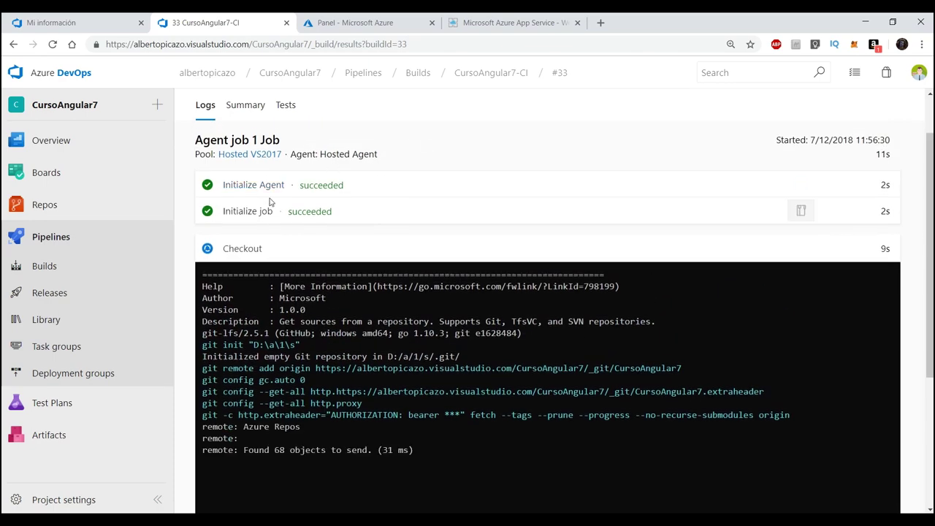
pyautogui.scroll(-1, 412, 258)
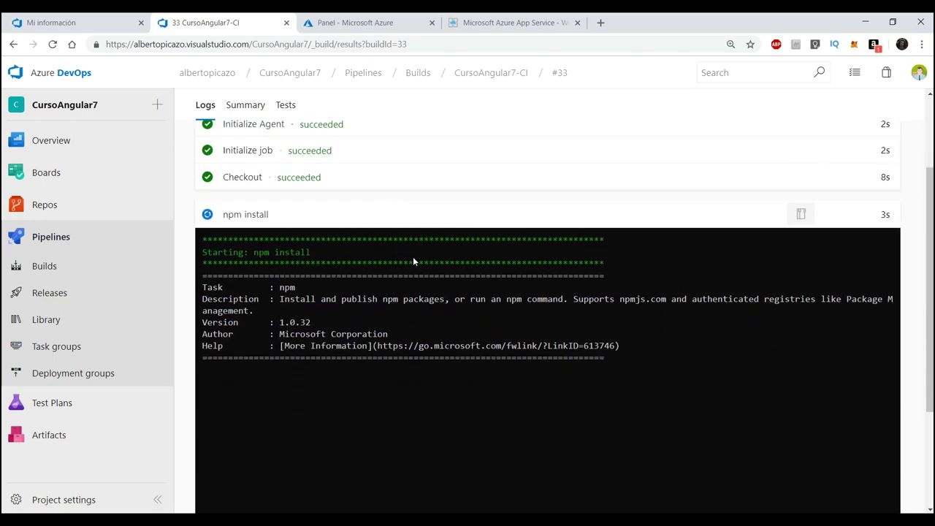
pyautogui.scroll(-2, 419, 345)
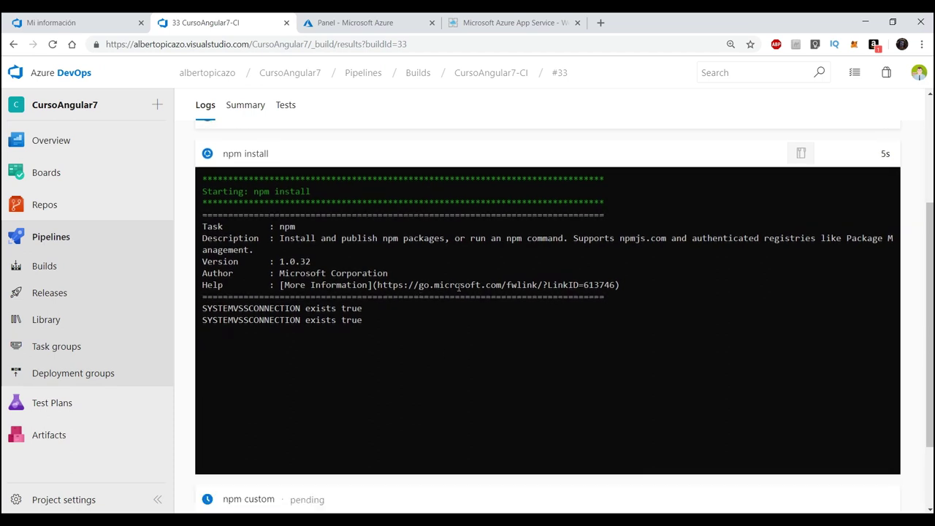
pyautogui.scroll(2, 422, 298)
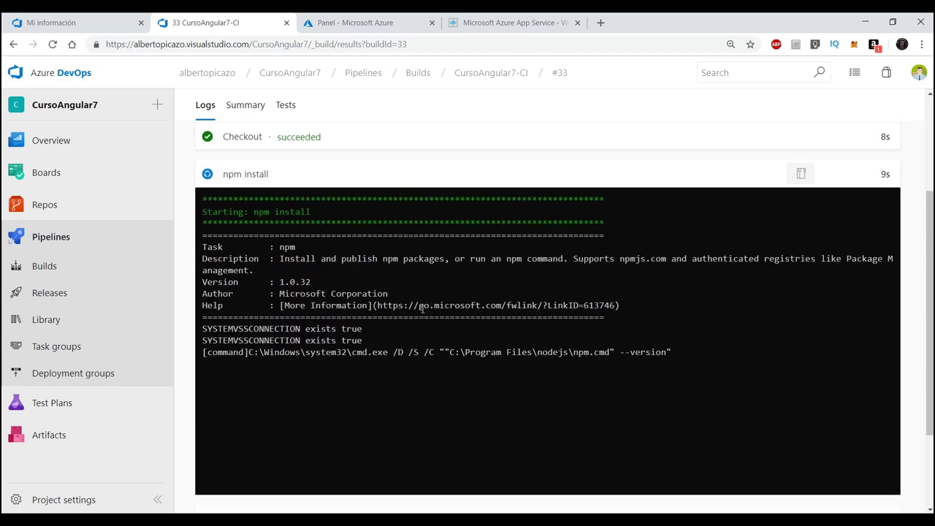
pyautogui.scroll(1, 319, 183)
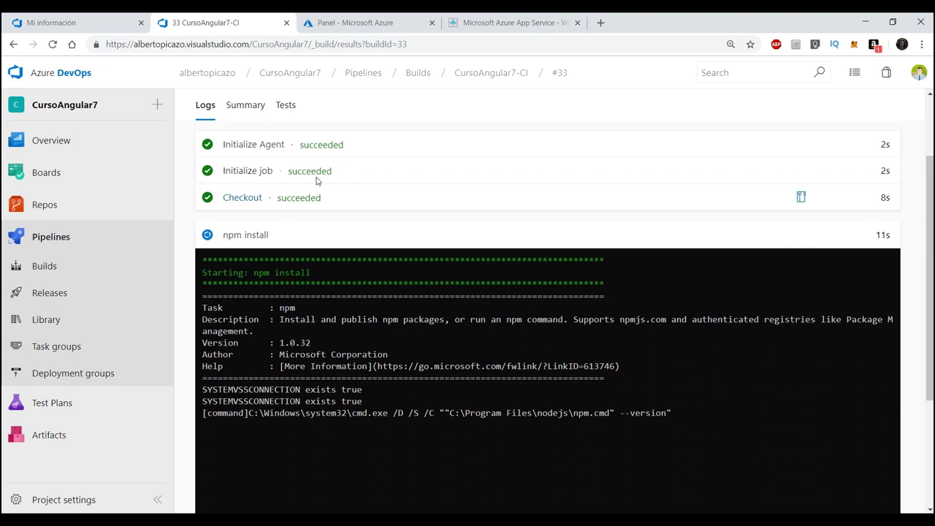
pyautogui.scroll(-2, 374, 280)
pyautogui.scroll(2, 373, 280)
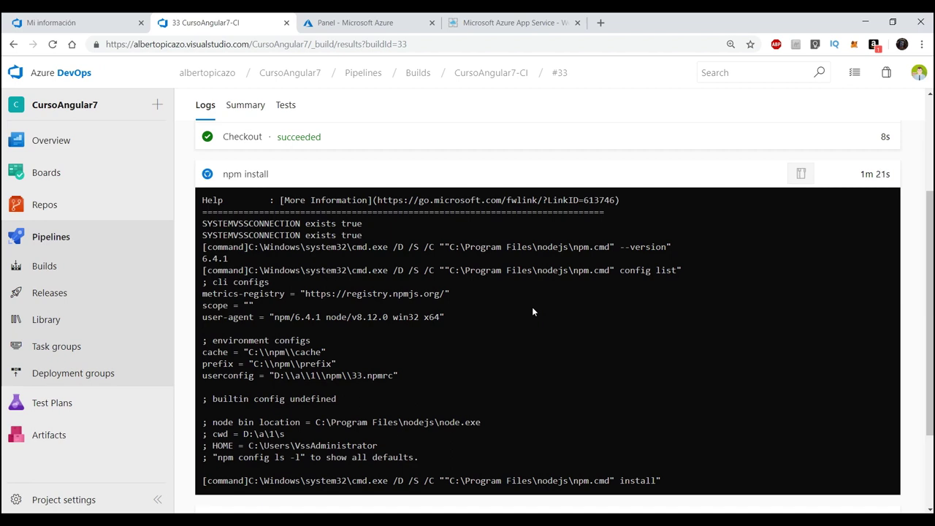
# Step: Follow the Agent job 1 progress through the remaining build tasks, examining the time taken by npm install
pyautogui.scroll(-1, 541, 293)
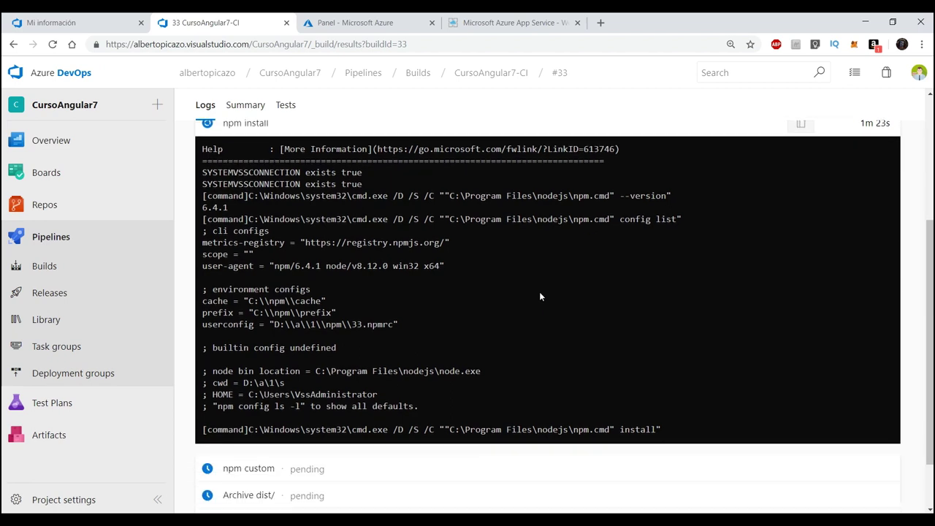
pyautogui.scroll(1, 541, 297)
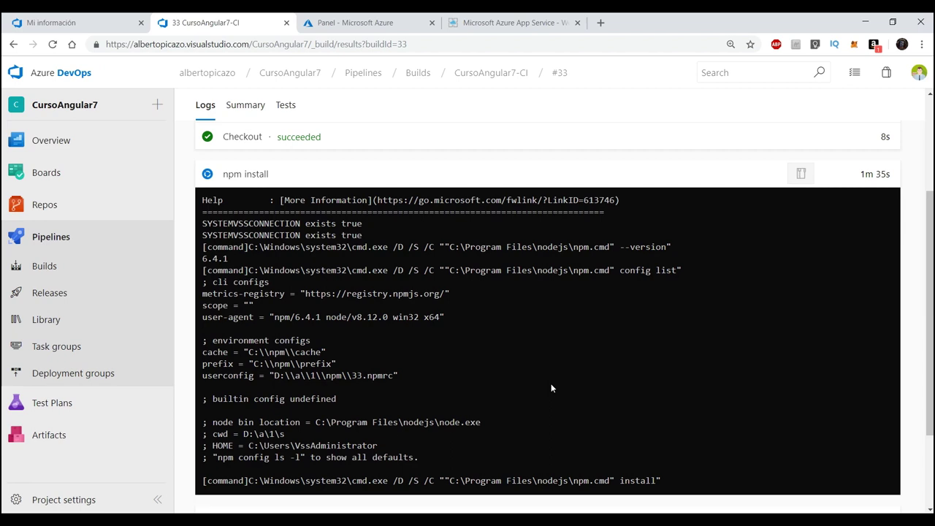
pyautogui.tripleClick(890, 173)
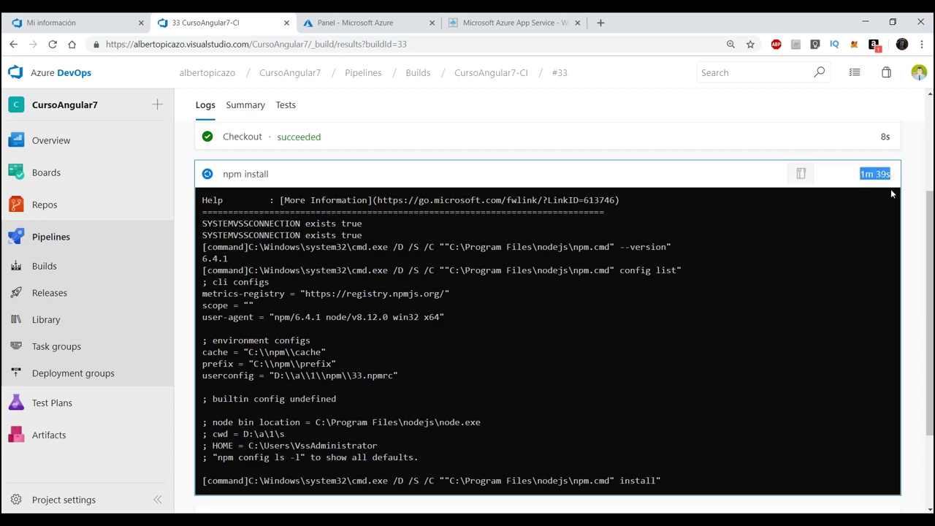
pyautogui.tripleClick(885, 173)
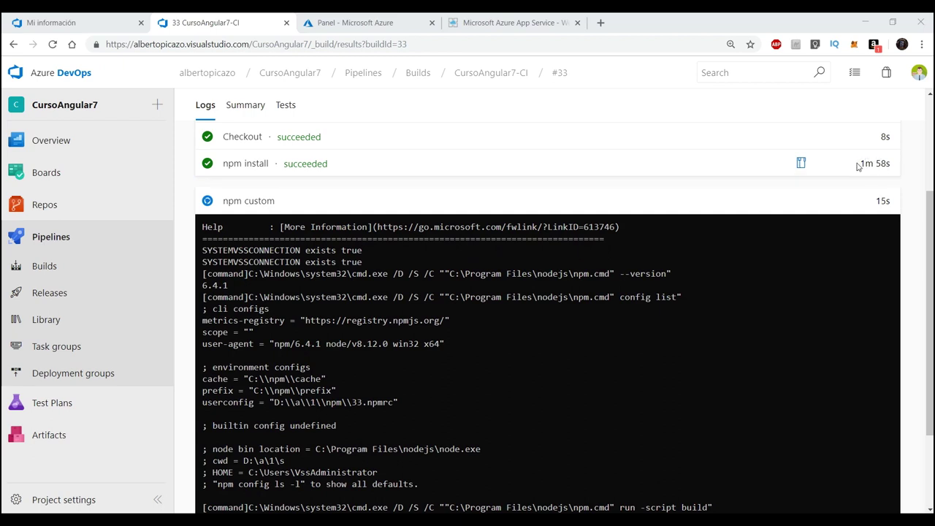
pyautogui.moveTo(860, 165); pyautogui.dragTo(893, 167)
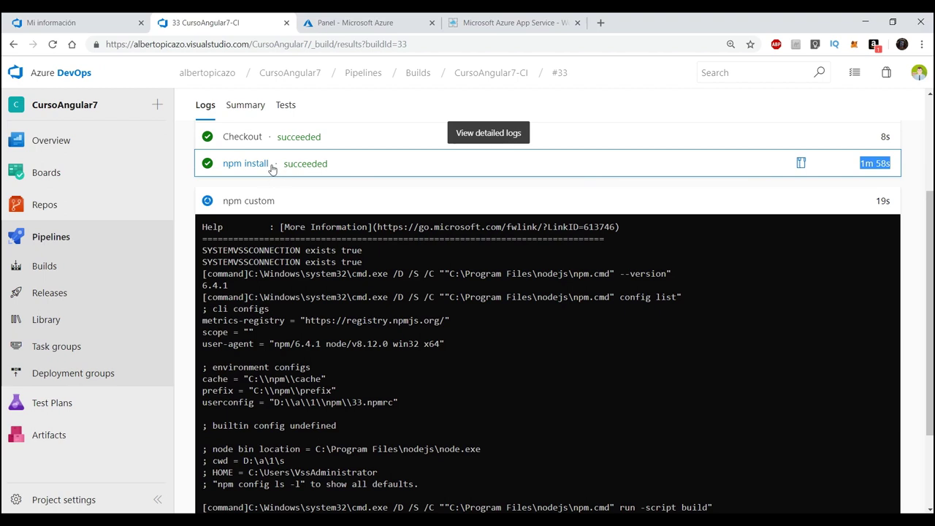
pyautogui.scroll(-1, 292, 210)
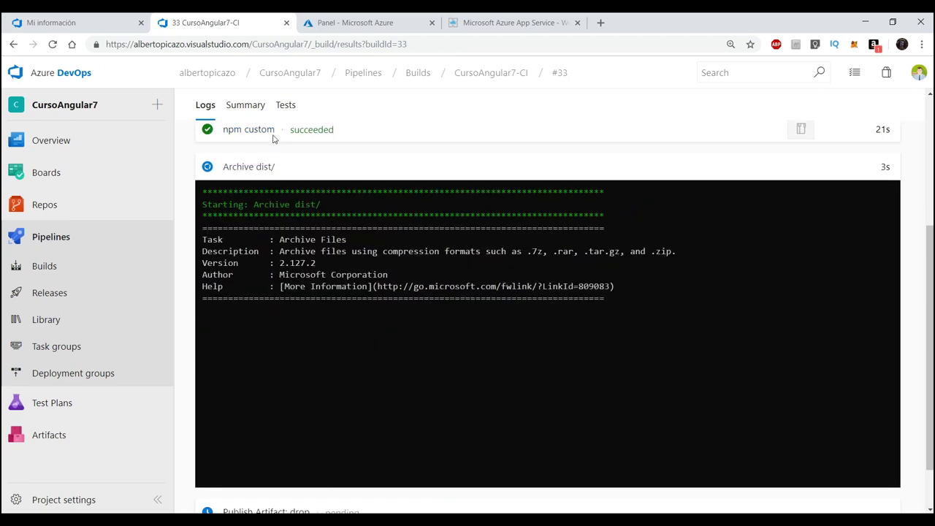
pyautogui.scroll(1, 261, 183)
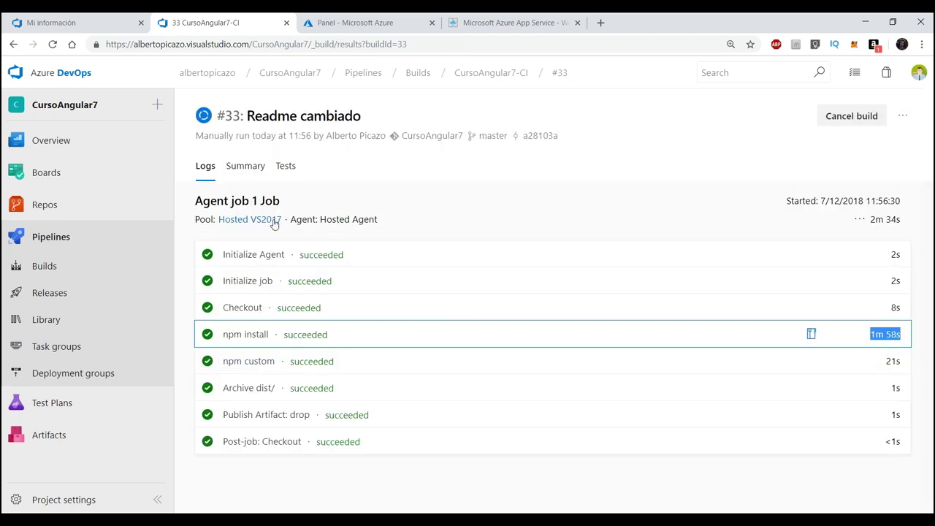
pyautogui.scroll(-1, 375, 422)
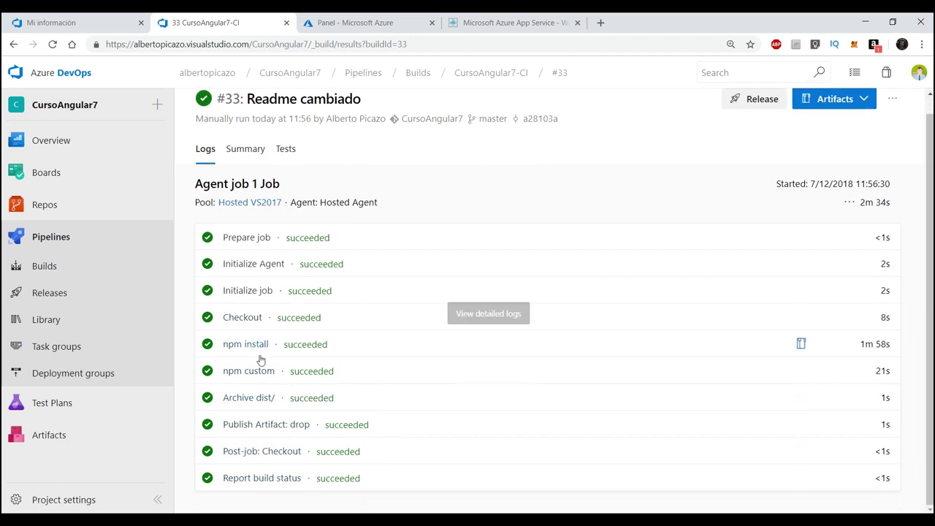
# Step: Examine the detailed logs of the Archive dist/ task, including the created archive's name, and the Publish Artifact: drop task
pyautogui.click(250, 397)
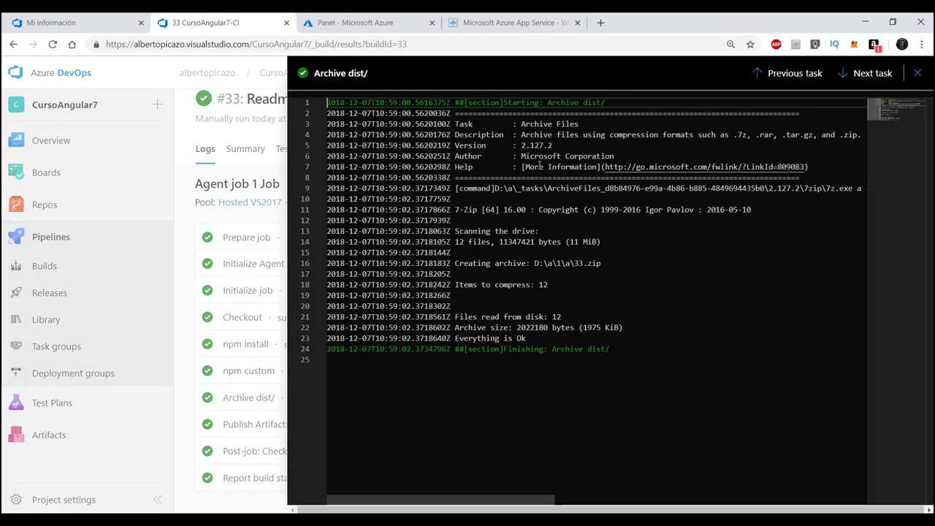
pyautogui.doubleClick(579, 263)
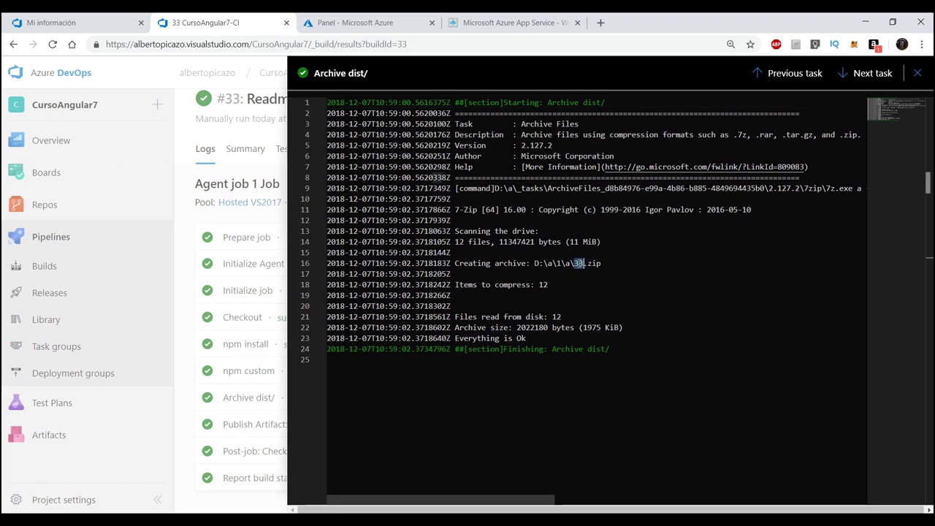
pyautogui.click(576, 263)
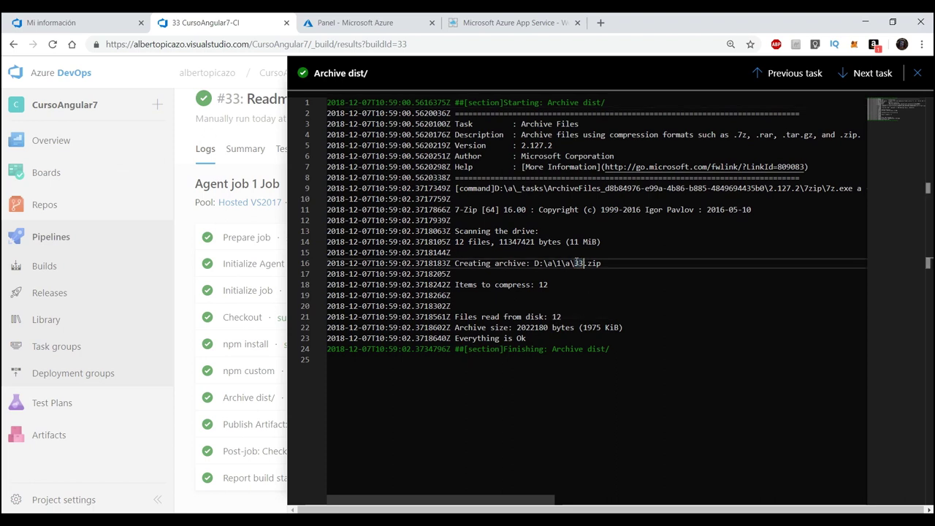
pyautogui.moveTo(602, 264)
pyautogui.mouseDown()
pyautogui.moveTo(574, 265)
pyautogui.moveTo(613, 268)
pyautogui.mouseUp()
pyautogui.click(577, 264)
pyautogui.click(614, 268)
pyautogui.click(916, 75)
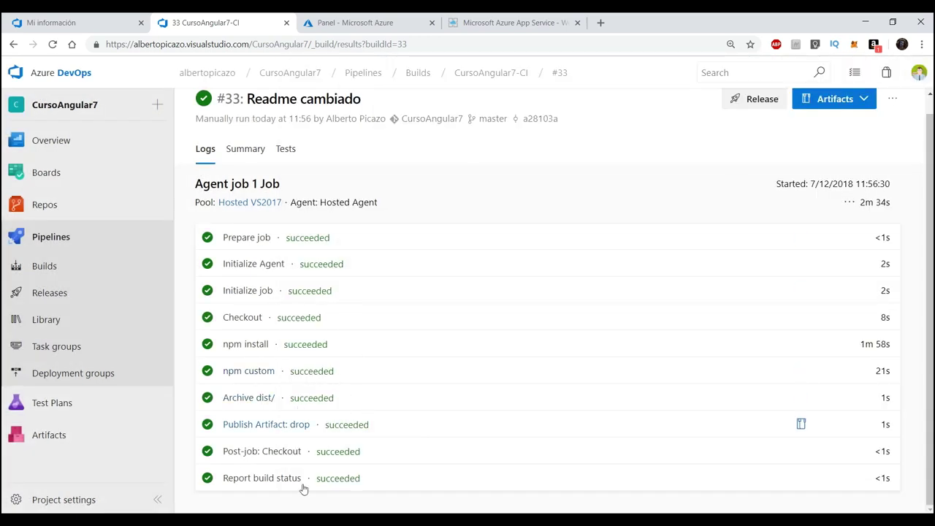
pyautogui.click(301, 426)
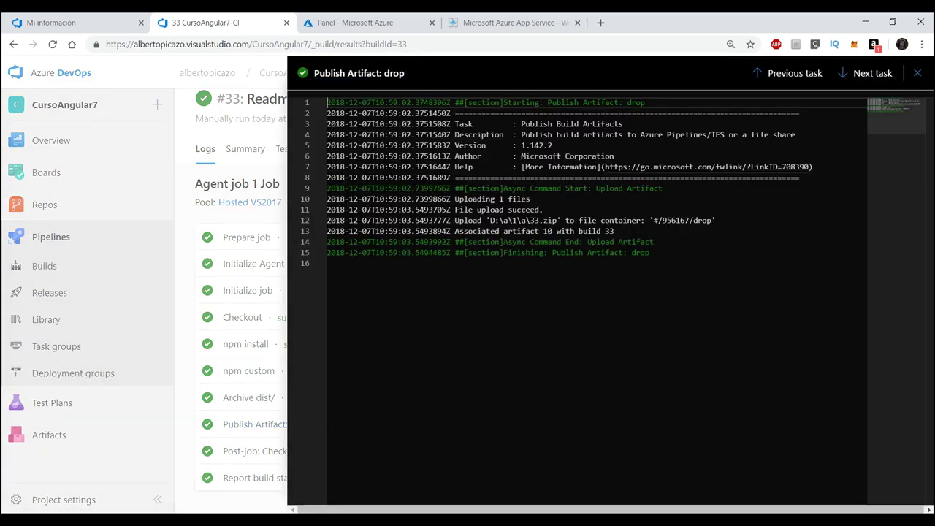
pyautogui.click(918, 73)
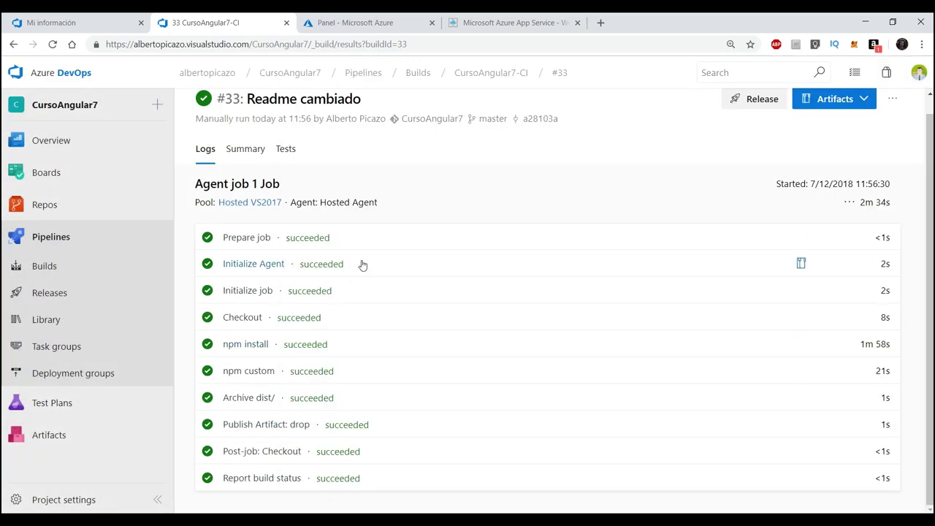
# Step: Inspect the contents of the build's published drop artifact in the Artifacts explorer
pyautogui.scroll(1, 340, 102)
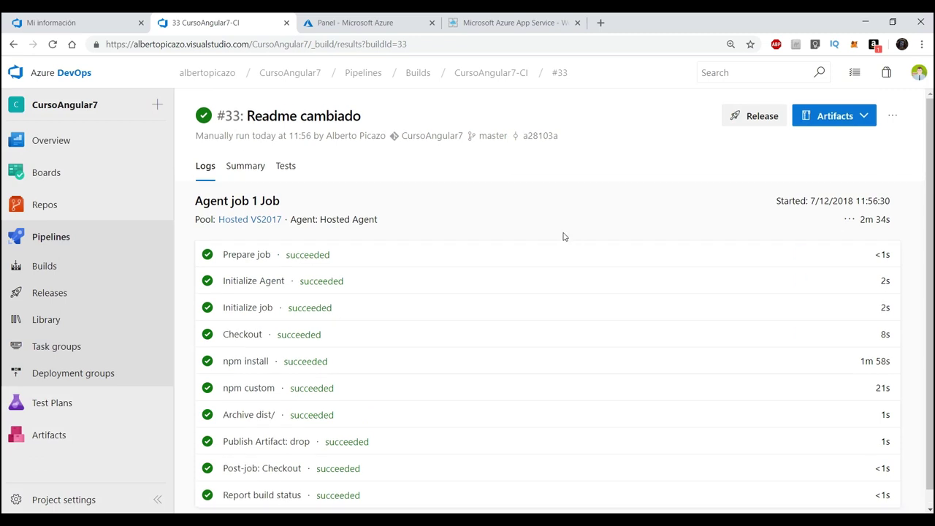
pyautogui.click(816, 116)
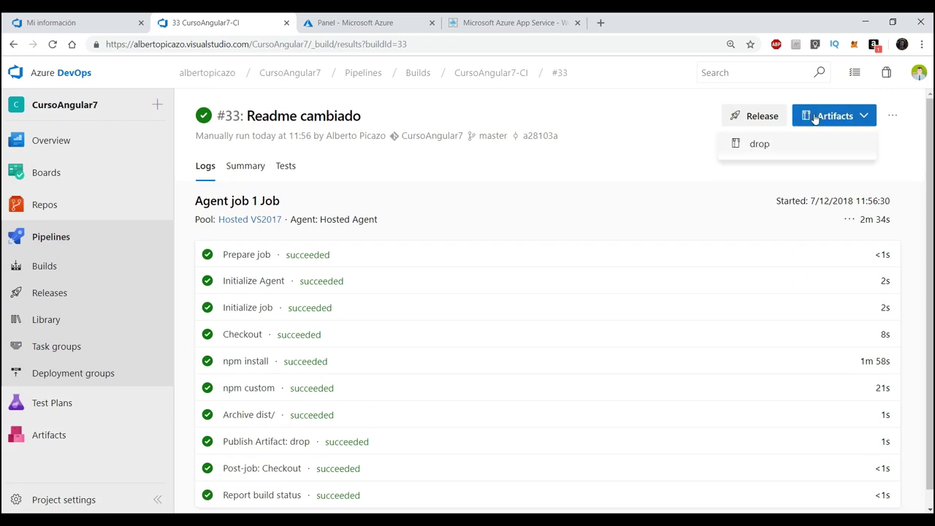
pyautogui.click(763, 149)
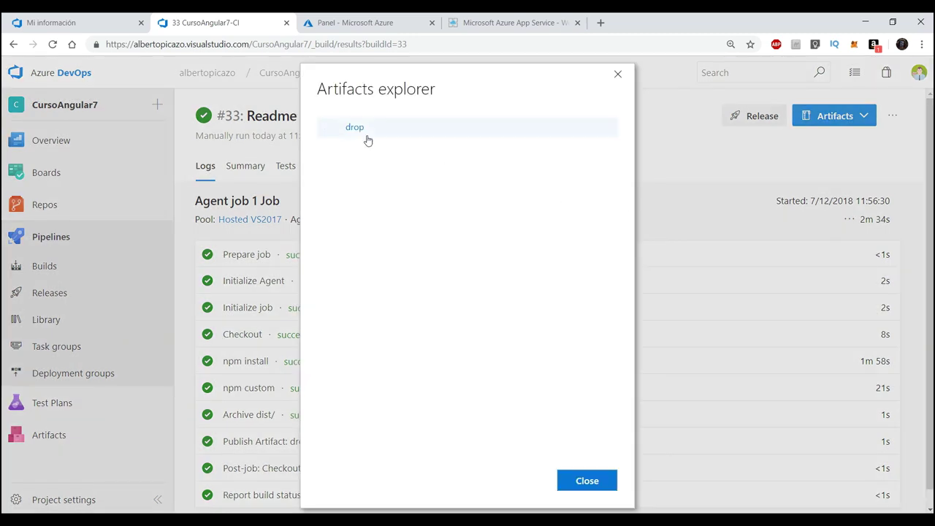
pyautogui.click(326, 128)
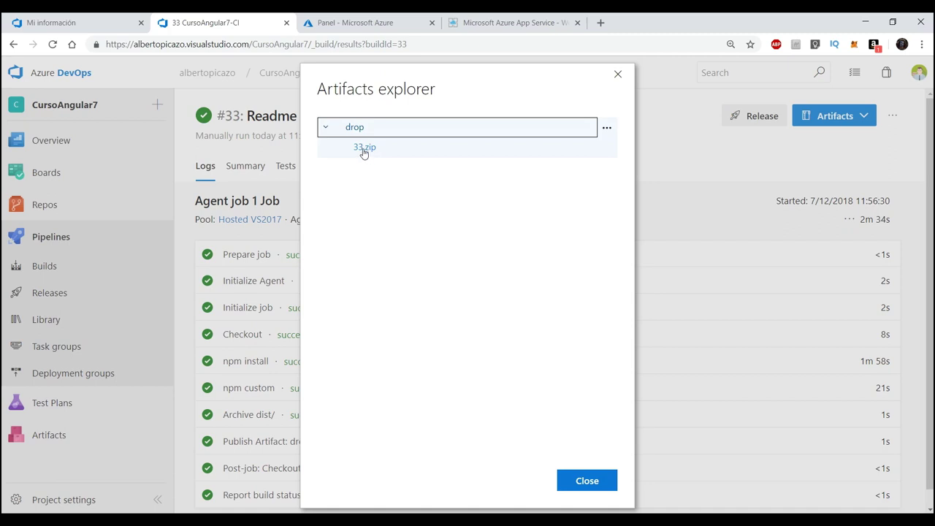
pyautogui.click(623, 76)
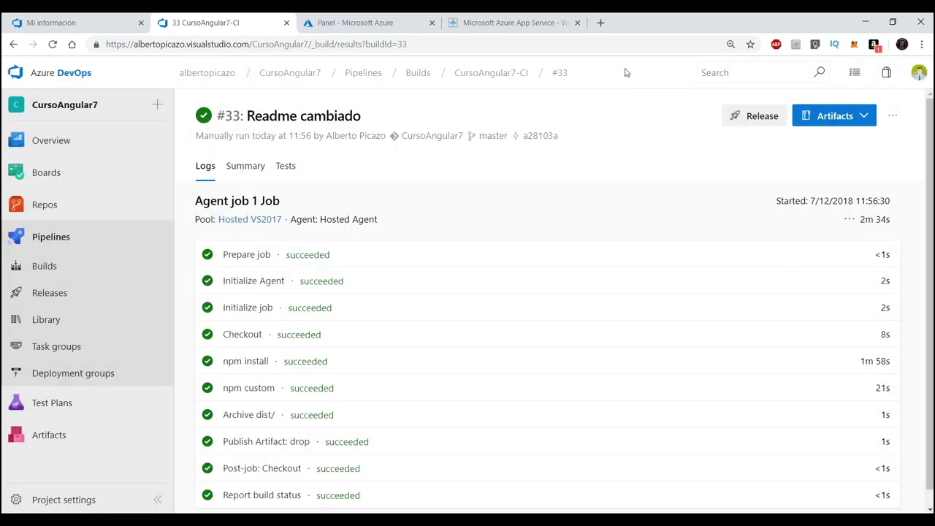
# Step: Reopen the "Readme cambiado" build from the CursoAngular7-CI history and check the Azure DevOps e-mail notification about it
pyautogui.click(45, 267)
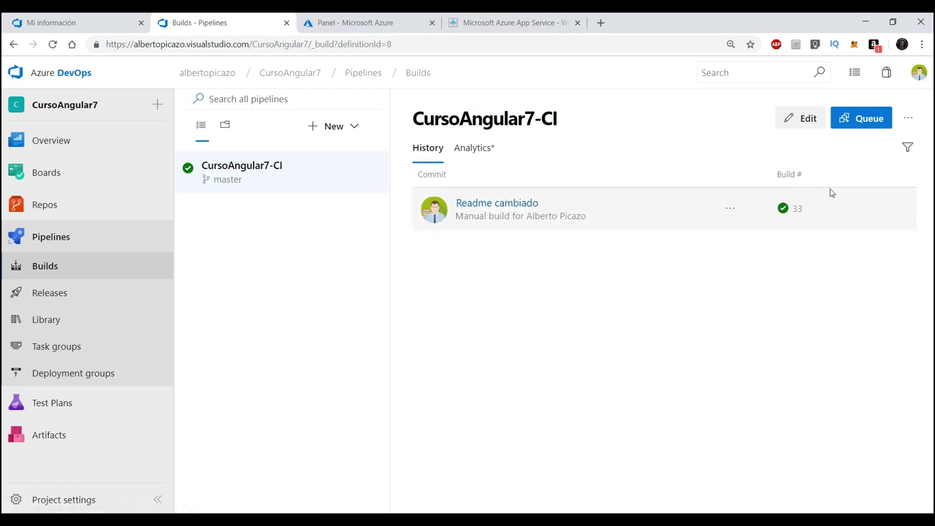
pyautogui.click(491, 206)
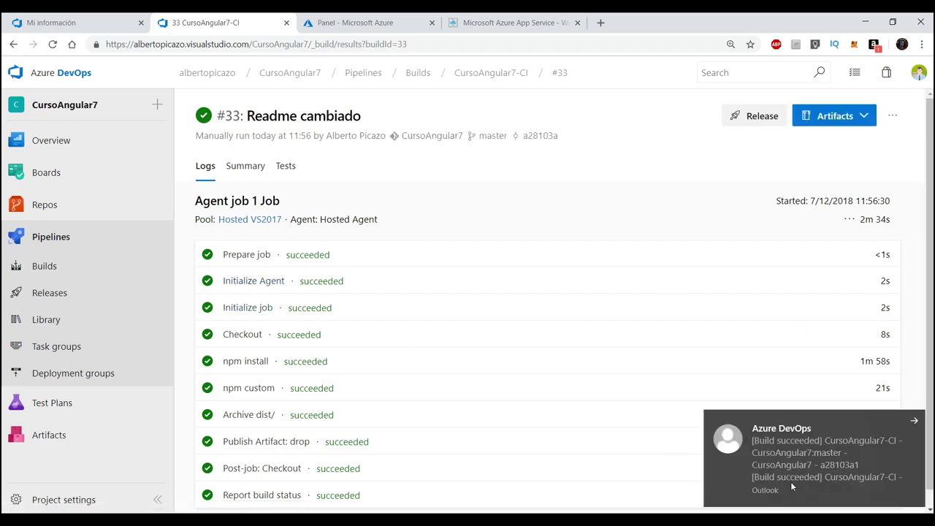
pyautogui.click(770, 441)
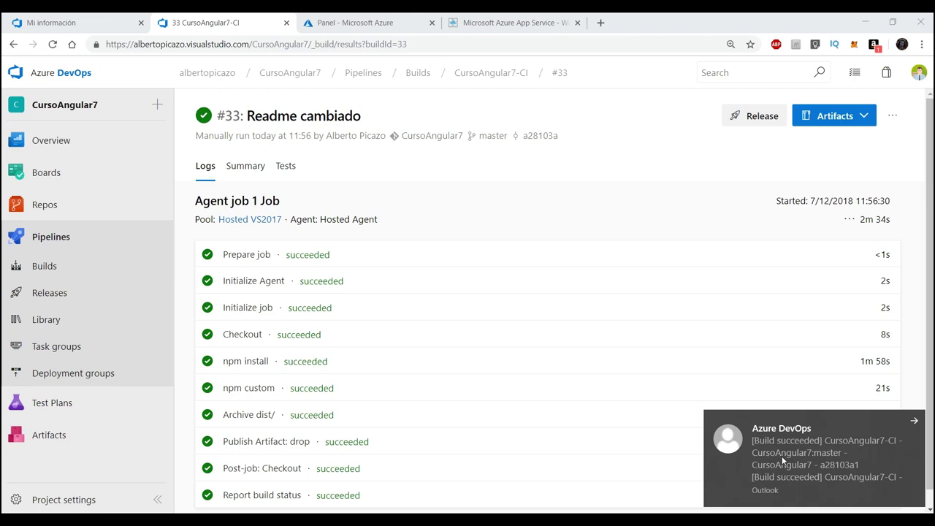
pyautogui.click(643, 157)
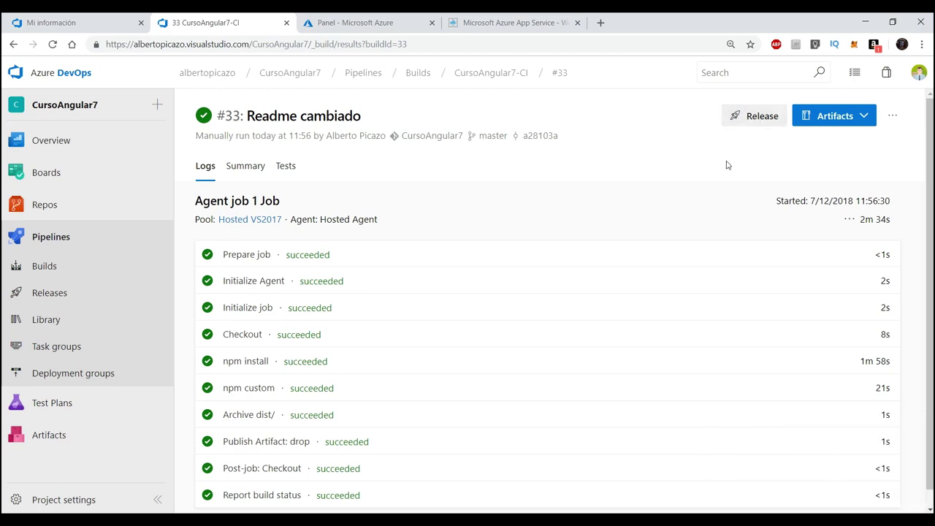
# Step: Create a release pipeline from the finished build, applying the Azure App Service deployment template to its first stage
pyautogui.click(748, 118)
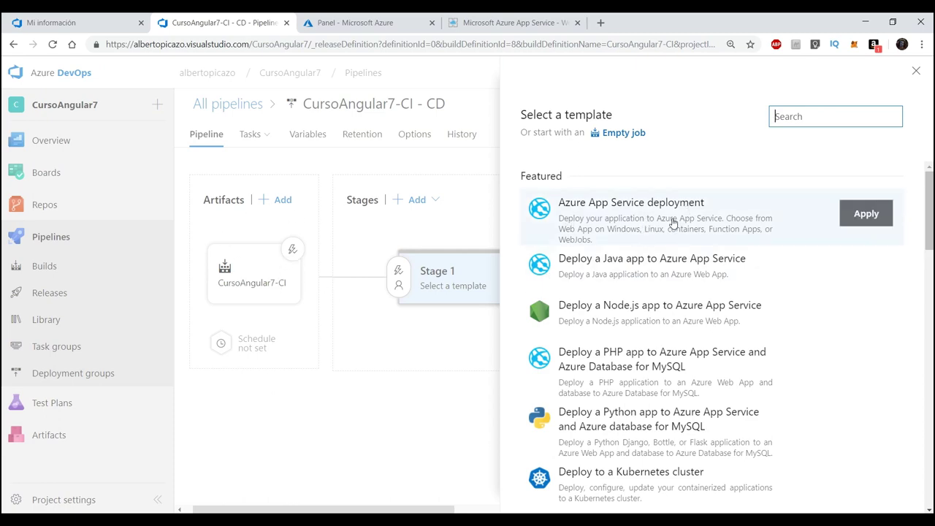
pyautogui.scroll(-4, 721, 274)
pyautogui.scroll(4, 720, 275)
pyautogui.scroll(-1, 658, 306)
pyautogui.scroll(-5, 658, 307)
pyautogui.scroll(6, 689, 317)
pyautogui.click(590, 219)
pyautogui.click(866, 213)
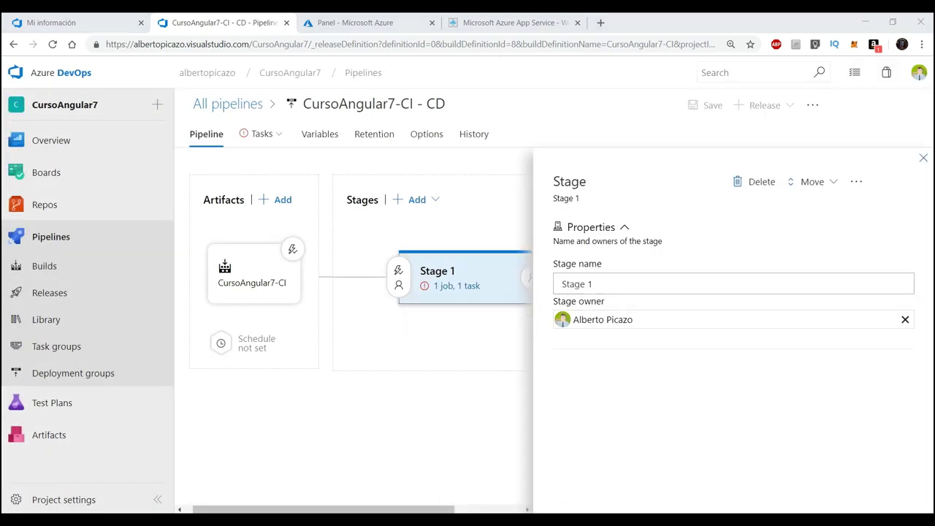
# Step: Rename the release pipeline's first stage as Dev and close its properties
pyautogui.moveTo(605, 285); pyautogui.dragTo(561, 285)
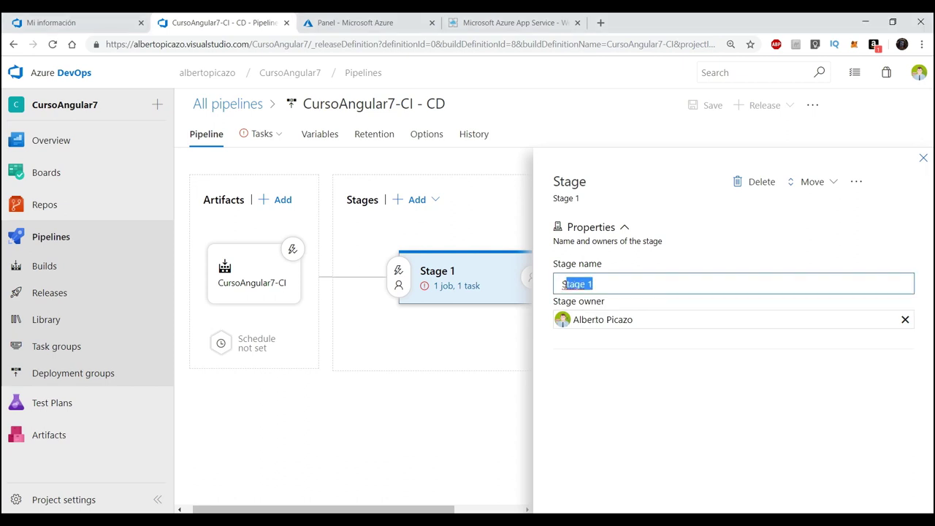
pyautogui.write('Dev')
pyautogui.moveTo(587, 284); pyautogui.dragTo(561, 284)
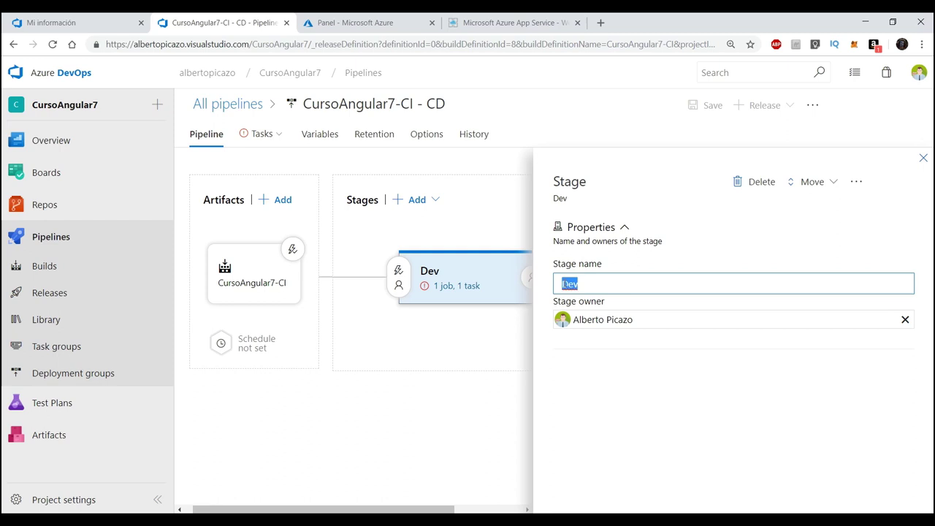
pyautogui.click(468, 454)
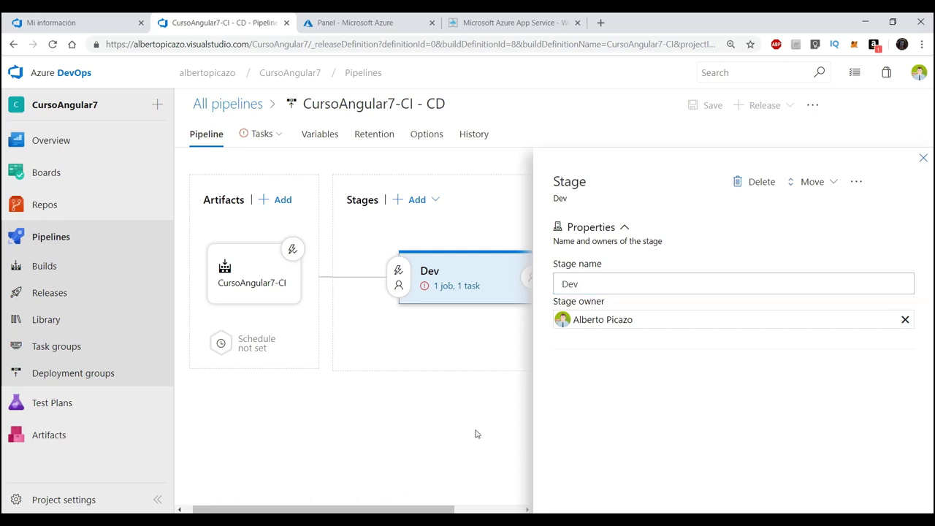
pyautogui.click(922, 160)
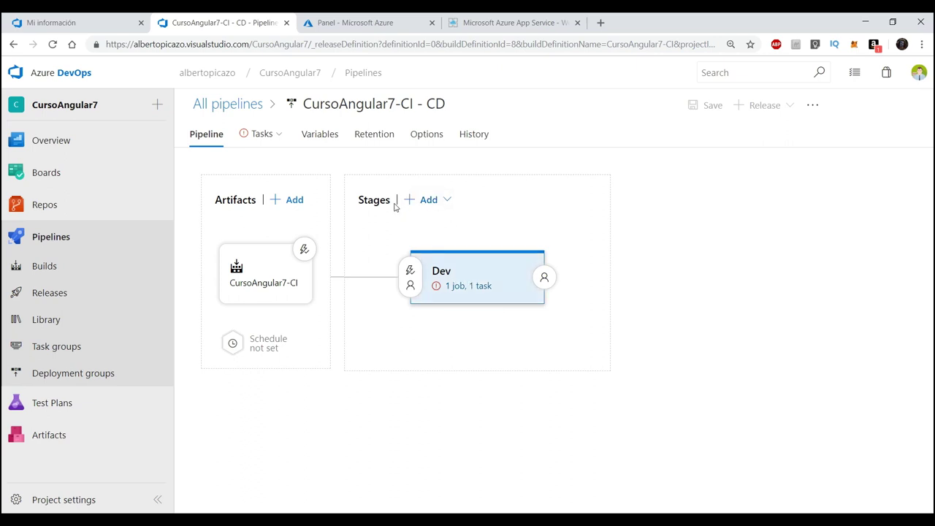
# Step: Add a second stage from the Azure App Service deployment template and set its pre-deployment trigger to Manual only
pyautogui.click(437, 202)
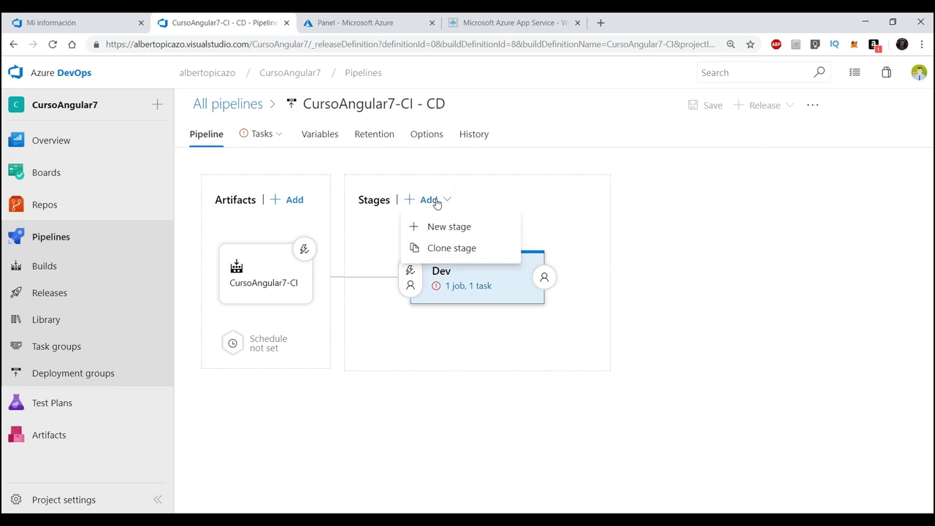
pyautogui.click(437, 226)
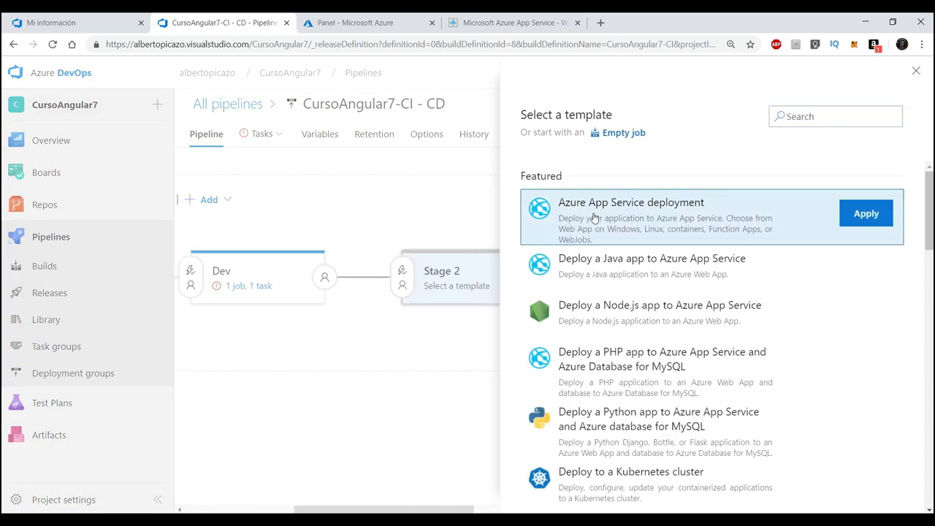
pyautogui.click(869, 218)
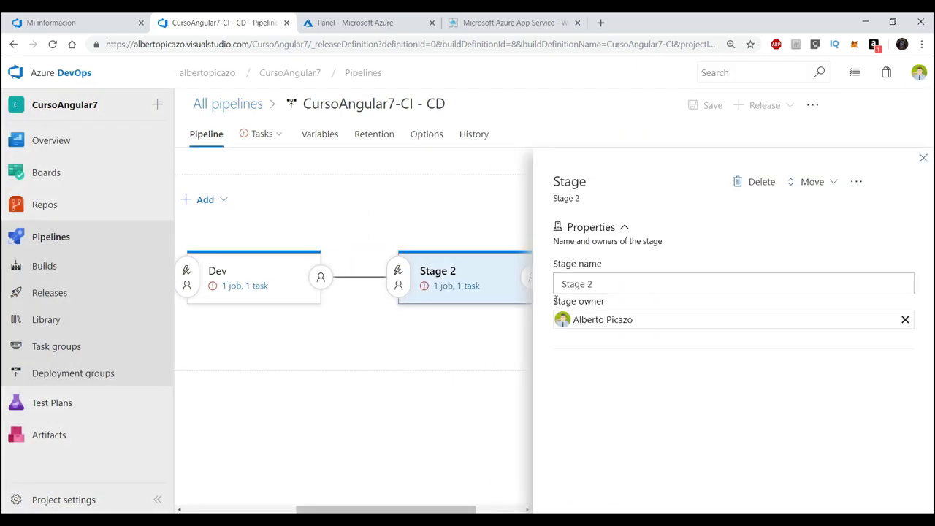
pyautogui.click(923, 157)
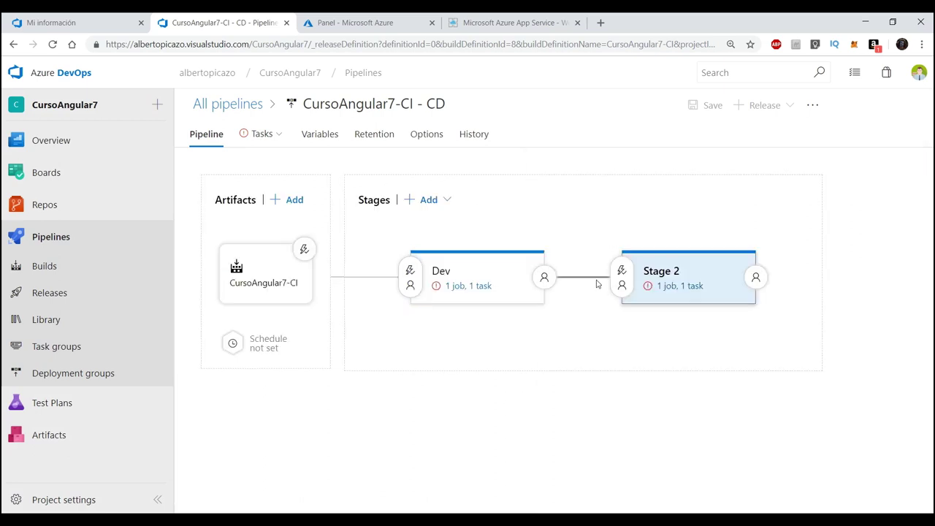
pyautogui.click(622, 271)
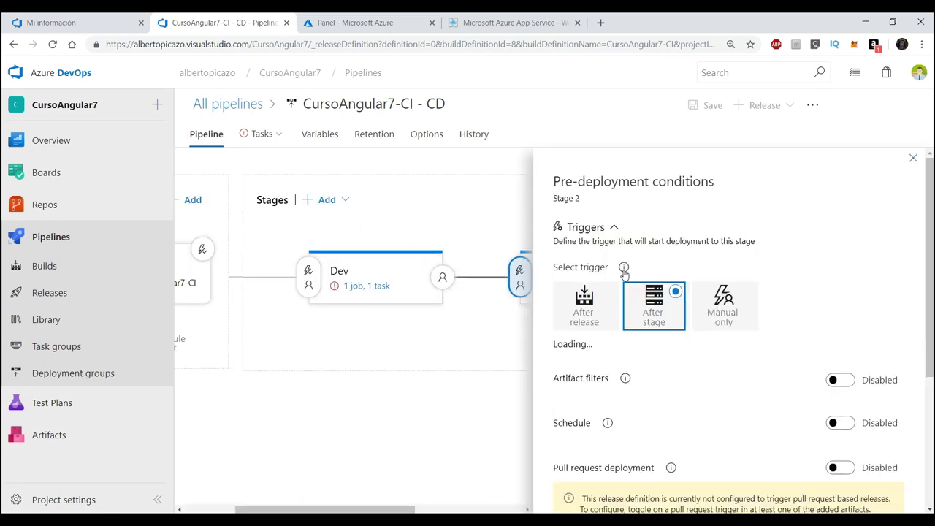
pyautogui.click(723, 307)
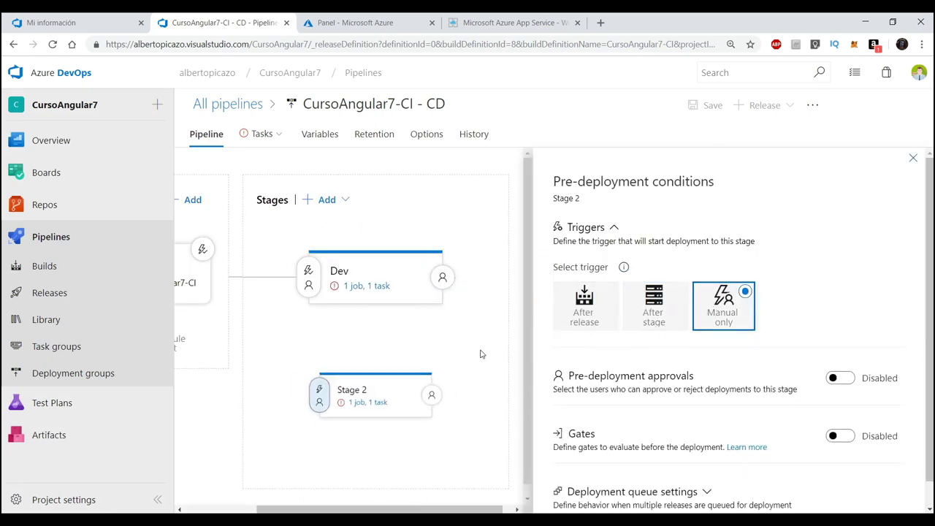
# Step: Close the pre-deployment conditions and rename the second stage as Pre, then close its properties
pyautogui.click(914, 158)
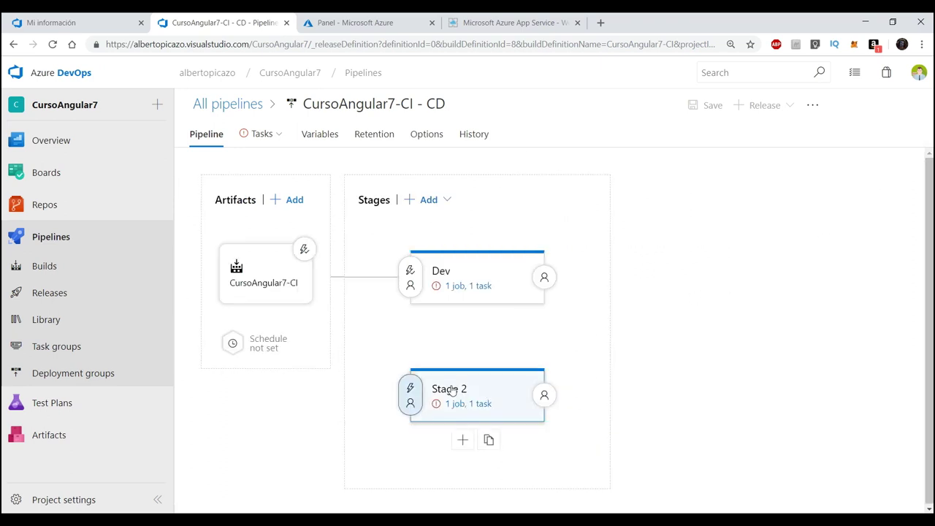
pyautogui.click(452, 391)
pyautogui.moveTo(605, 284); pyautogui.dragTo(558, 283)
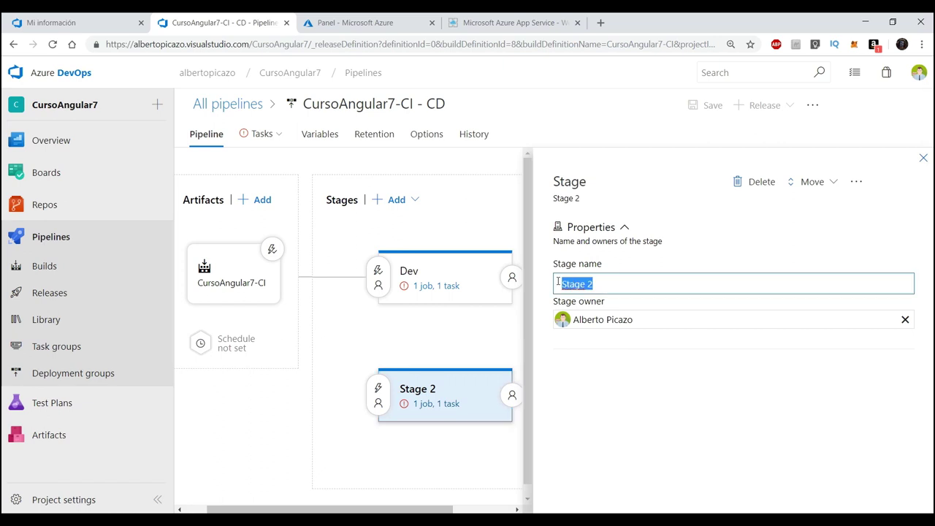
pyautogui.write('Pre')
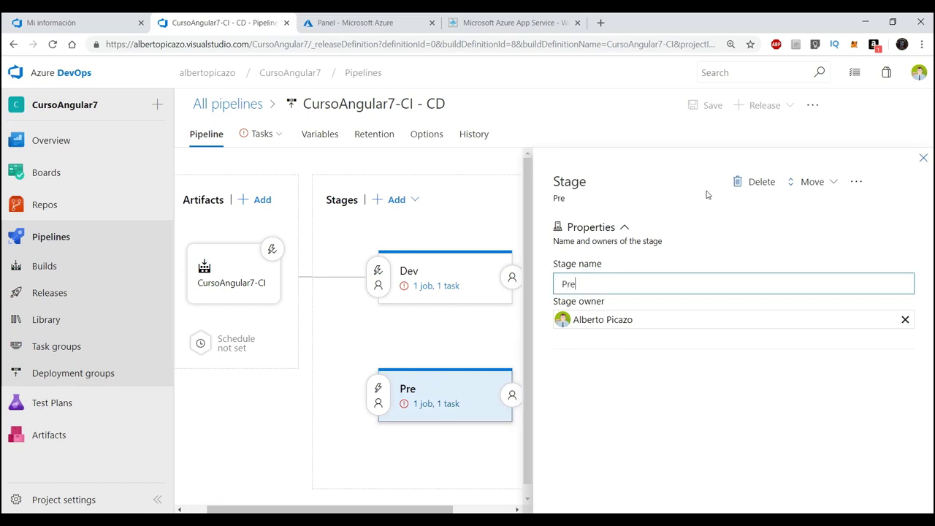
pyautogui.click(923, 158)
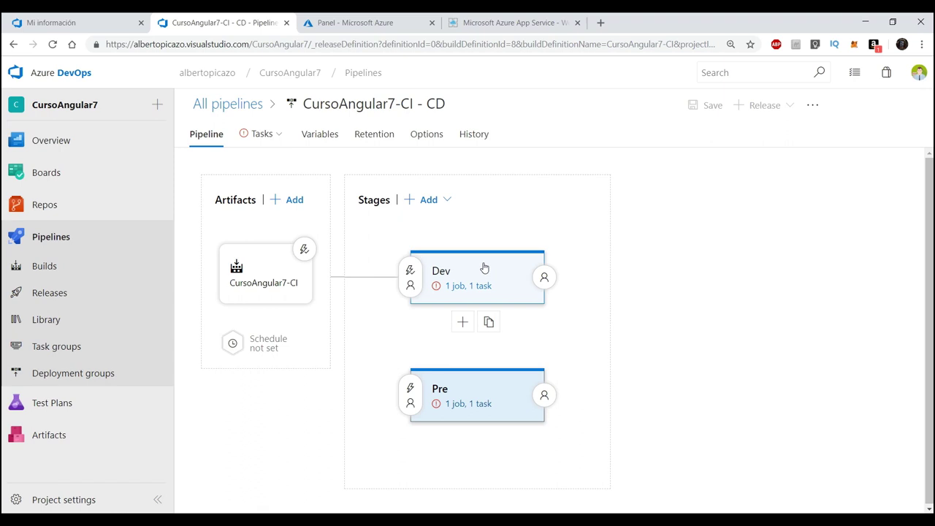
# Step: Delete the Pre stage from the release pipeline, confirming its removal
pyautogui.click(448, 391)
pyautogui.click(471, 389)
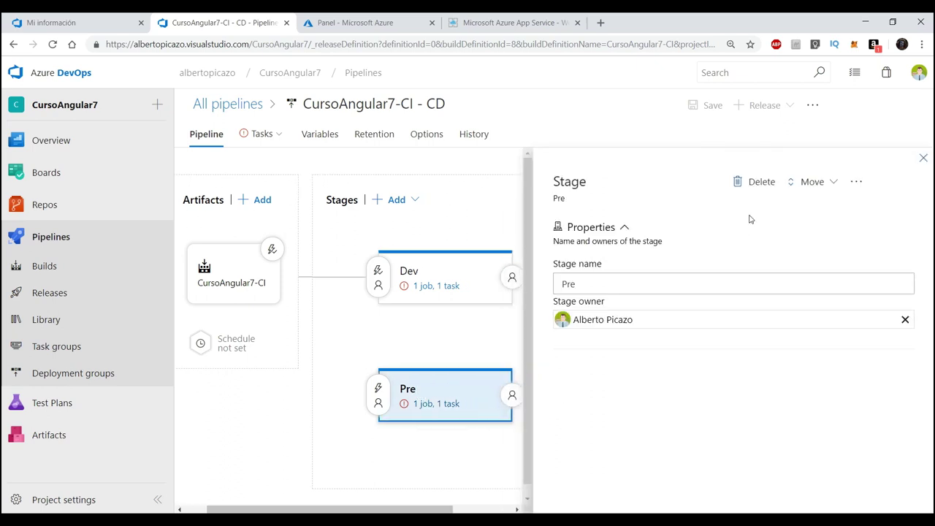
pyautogui.click(753, 182)
pyautogui.click(512, 330)
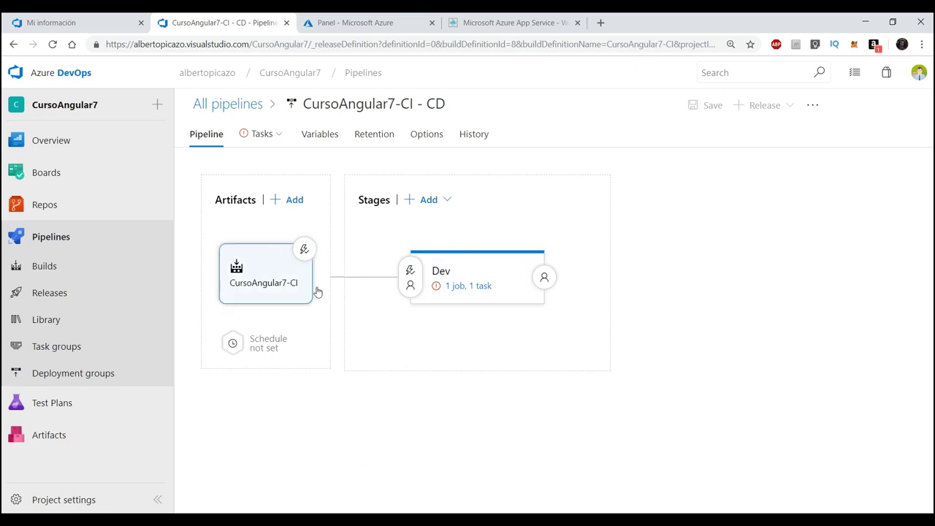
# Step: In the Dev stage's tasks, select the Visual Studio Enterprise – MPN subscription that hosts cursoangular7 and try to authorize it
pyautogui.click(468, 288)
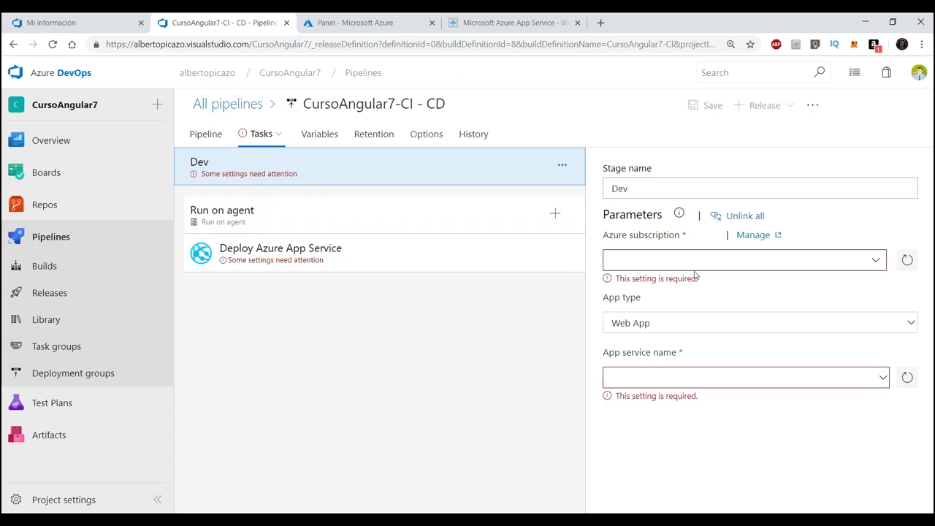
pyautogui.click(873, 263)
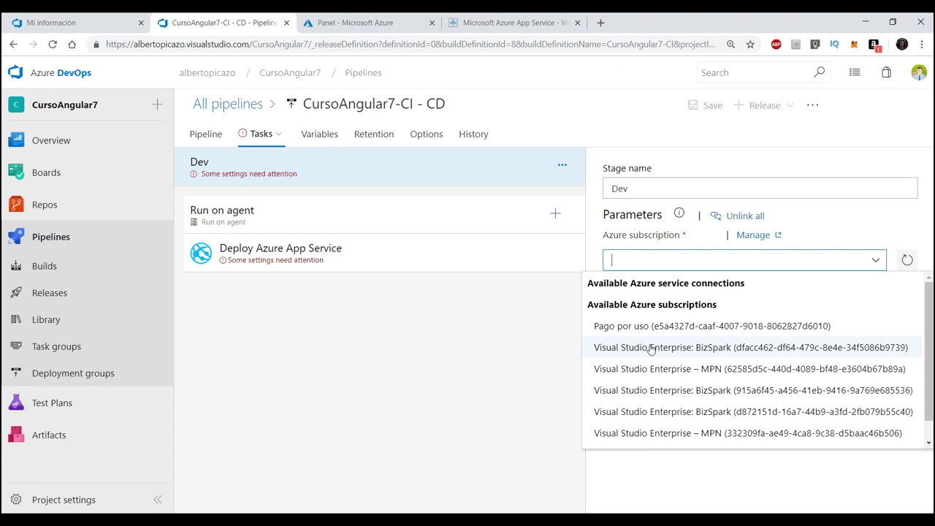
pyautogui.click(647, 433)
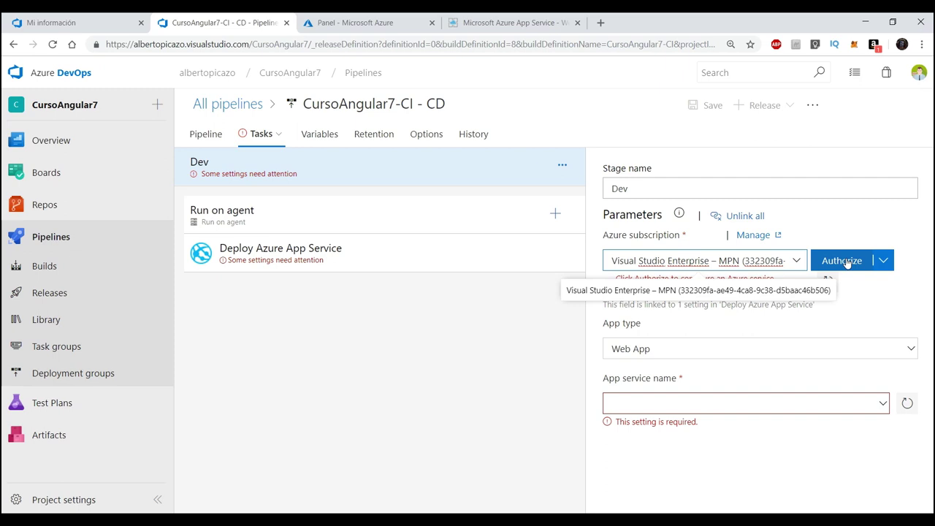
pyautogui.click(841, 261)
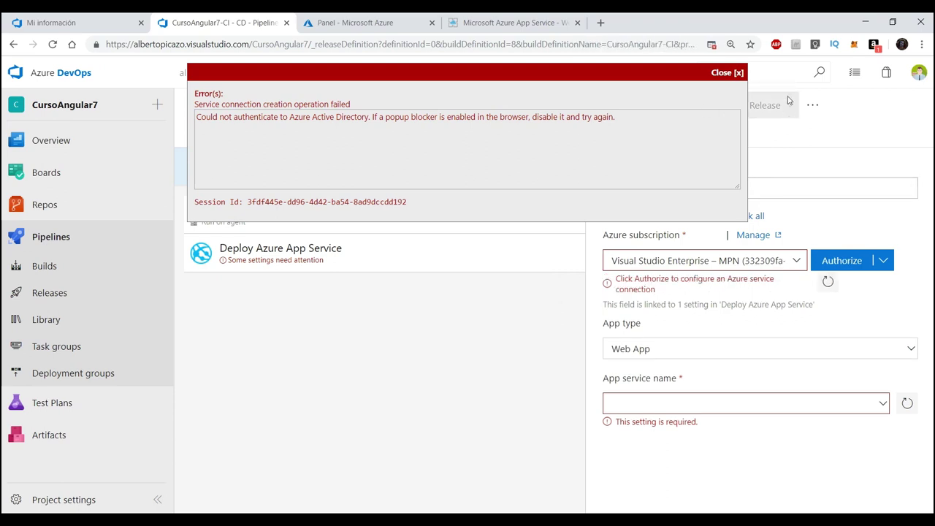
pyautogui.click(728, 73)
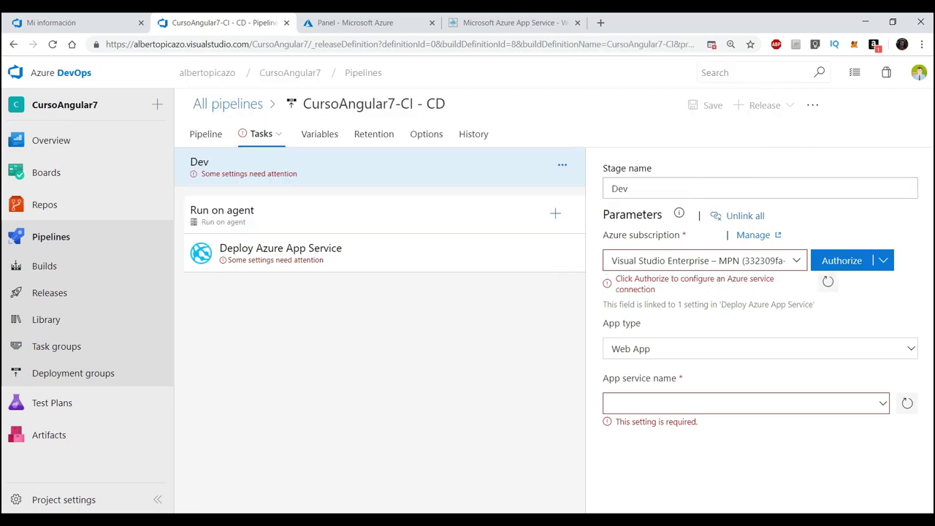
# Step: Check the cursoangular7 App Service's subscription ID in the Azure portal and return to the release pipeline in Azure DevOps
pyautogui.click(341, 20)
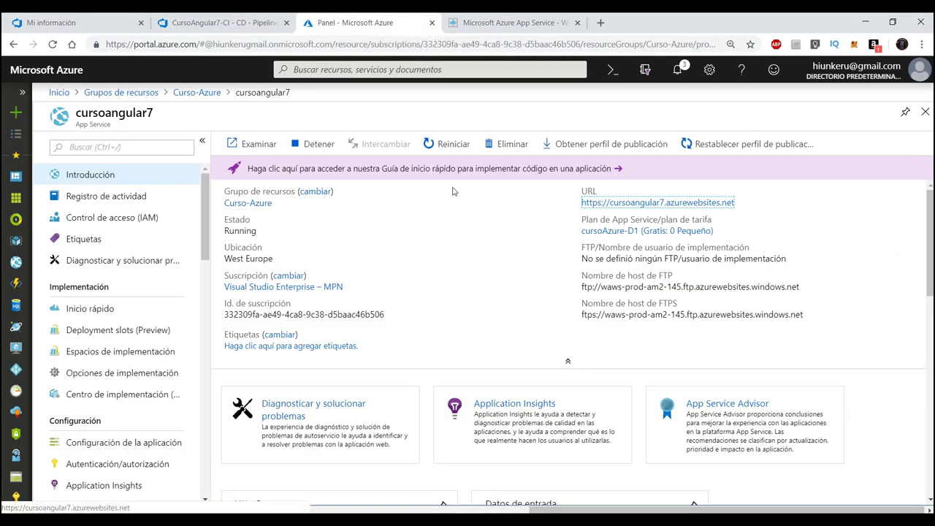
pyautogui.moveTo(238, 314); pyautogui.dragTo(224, 314)
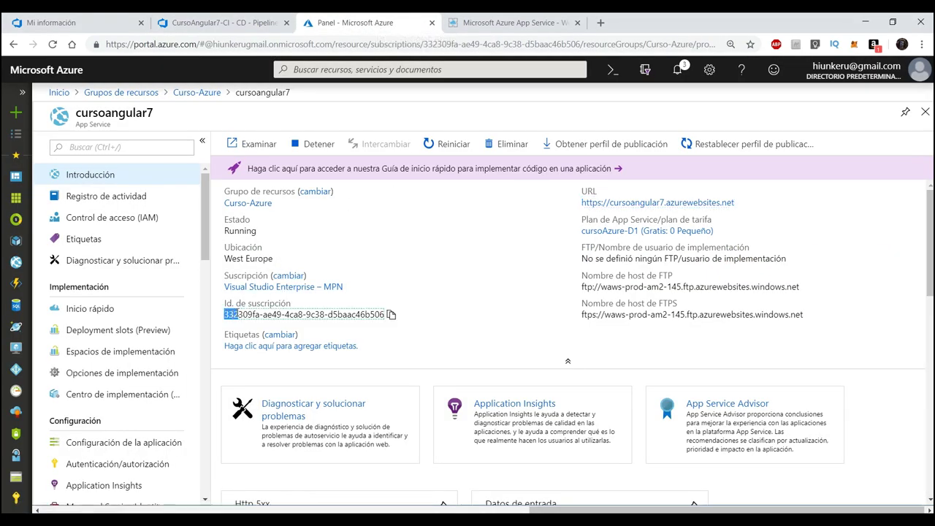
pyautogui.click(516, 22)
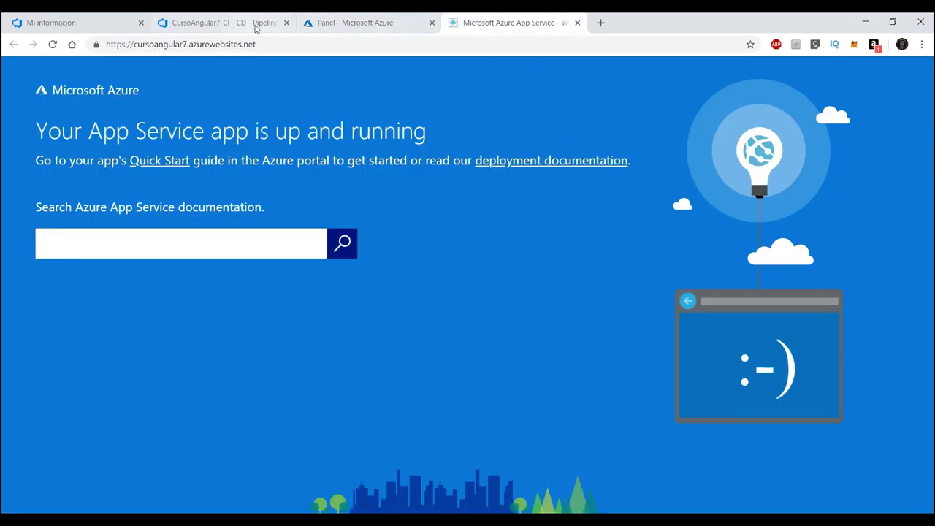
pyautogui.click(229, 21)
# Step: Reselect the matching Visual Studio Enterprise – MPN subscription for the Dev stage and try authorizing it again, closing the resulting dialog
pyautogui.click(798, 261)
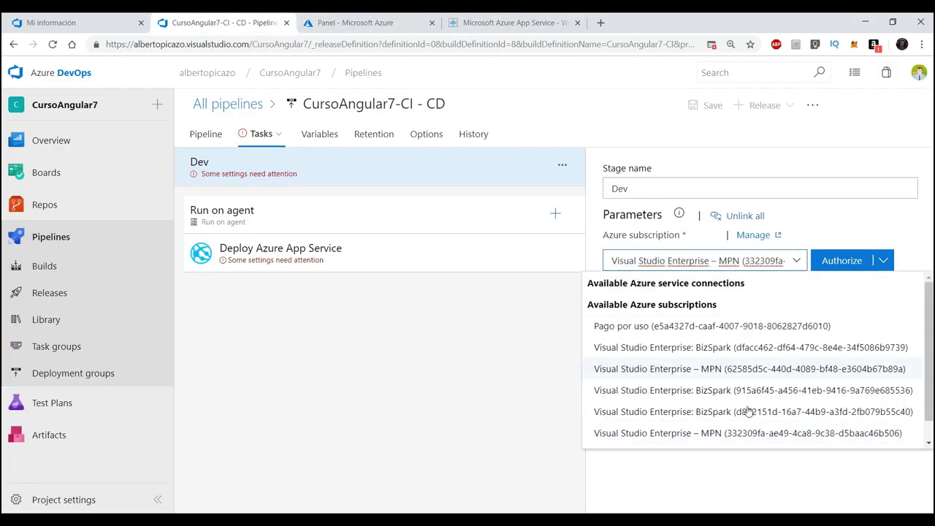
pyautogui.click(728, 434)
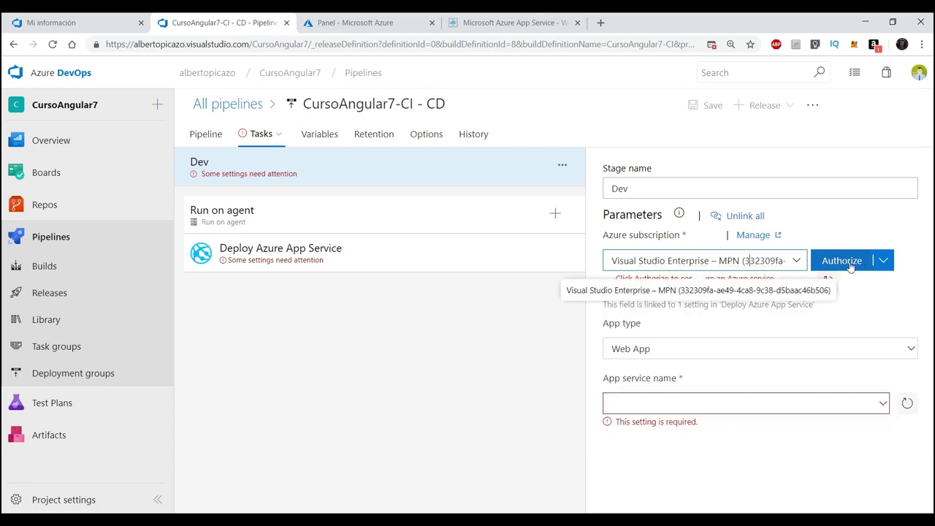
pyautogui.click(840, 263)
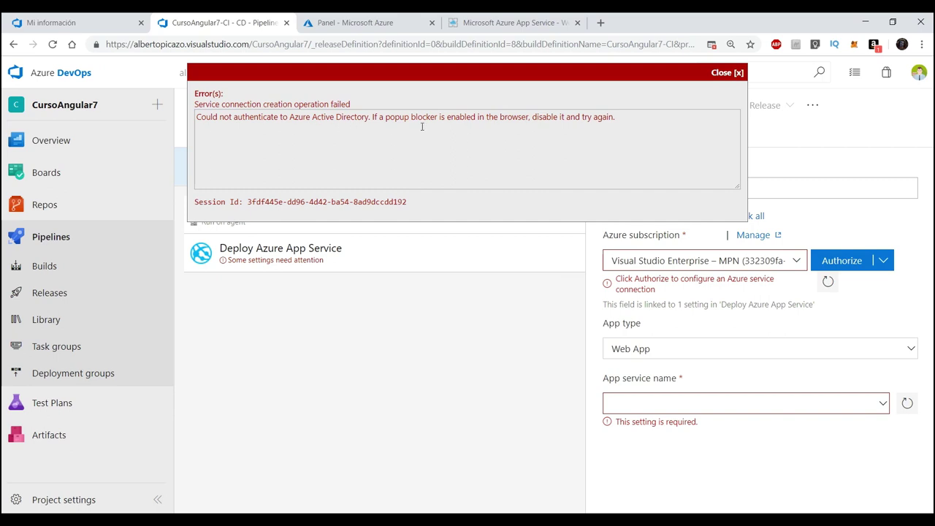
pyautogui.click(734, 73)
# Step: Turn off Adblock Plus for the Azure DevOps site and retry authorizing the Dev stage's subscription
pyautogui.click(777, 47)
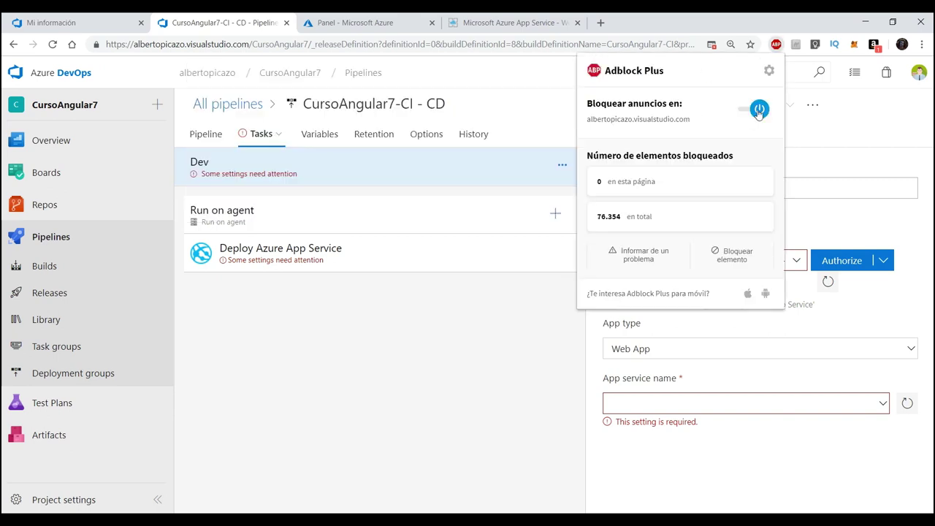
pyautogui.click(760, 111)
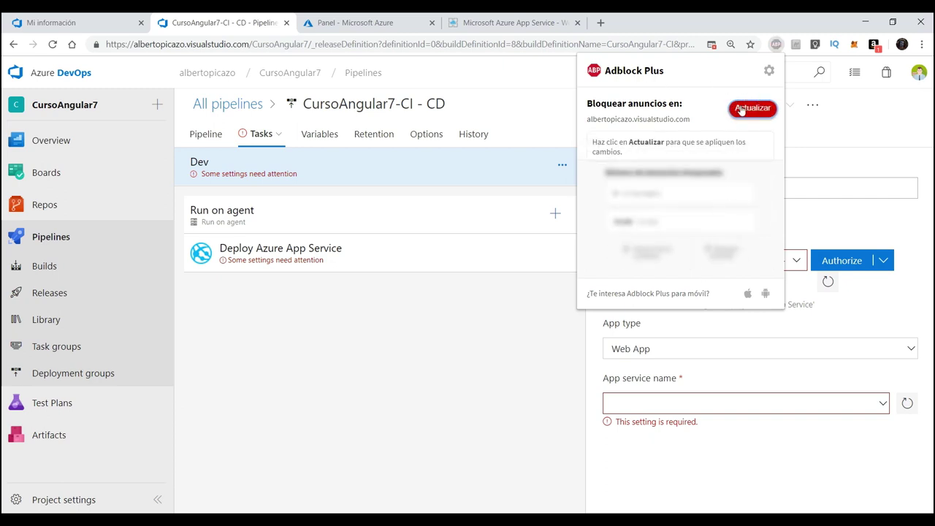
pyautogui.click(501, 321)
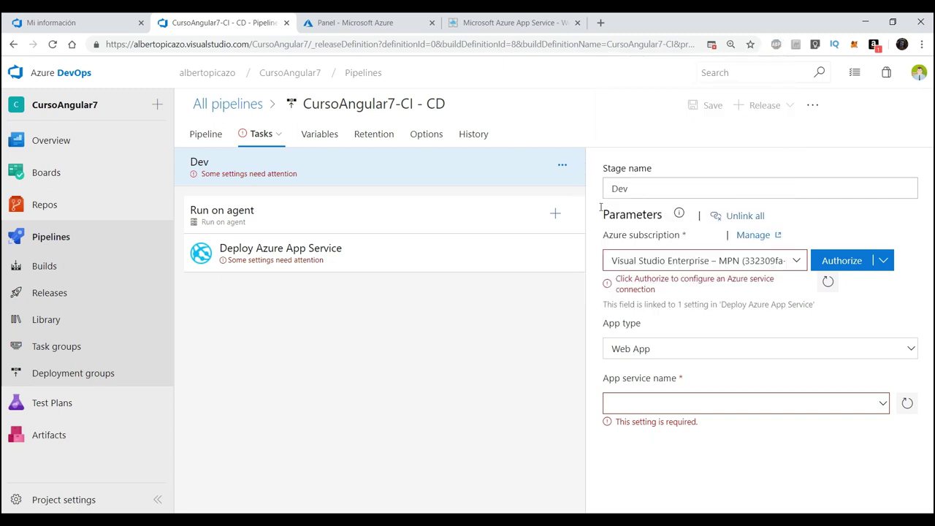
pyautogui.click(841, 260)
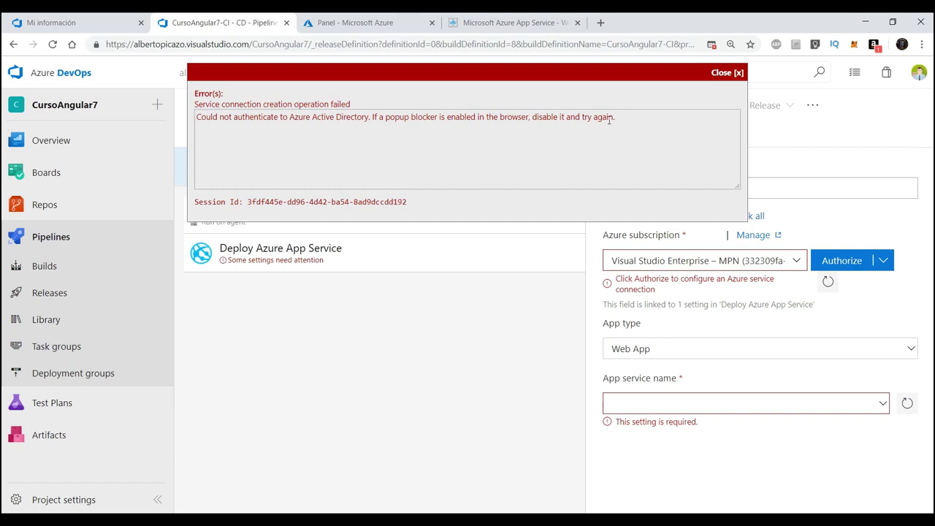
pyautogui.click(727, 72)
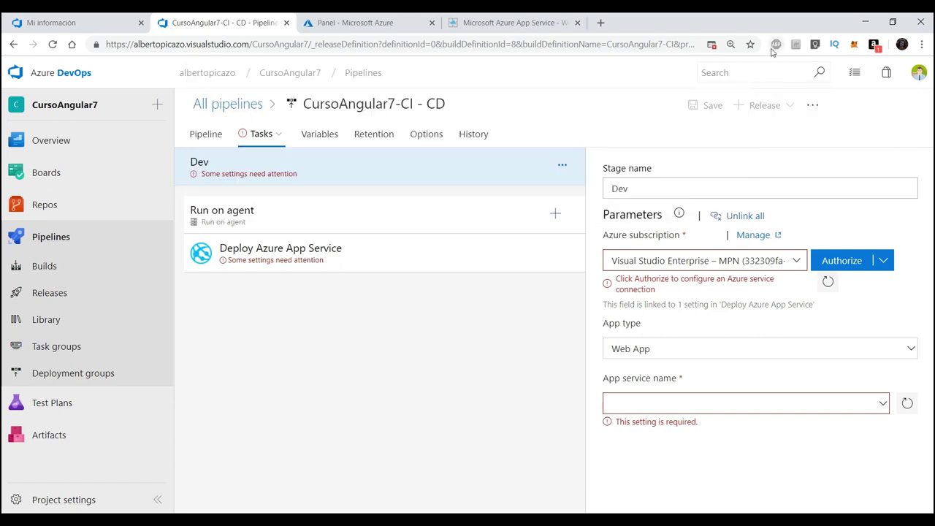
# Step: Turn Adblock Plus back on for the Azure DevOps site and start refreshing the page, cancelling the reload
pyautogui.click(776, 45)
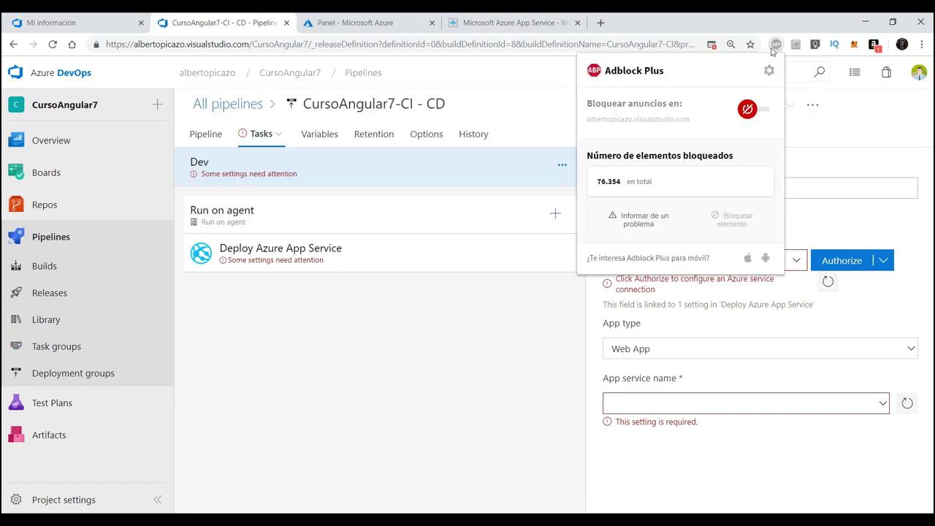
pyautogui.click(751, 110)
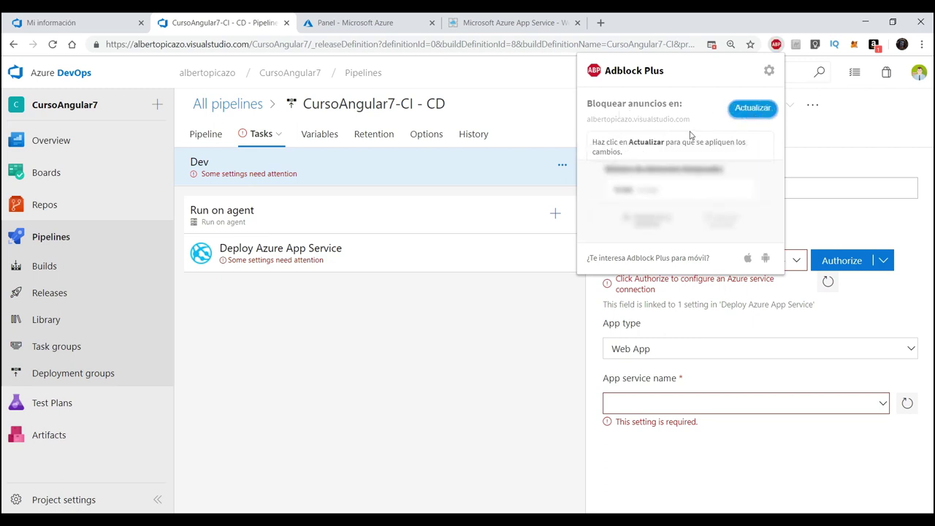
pyautogui.click(739, 113)
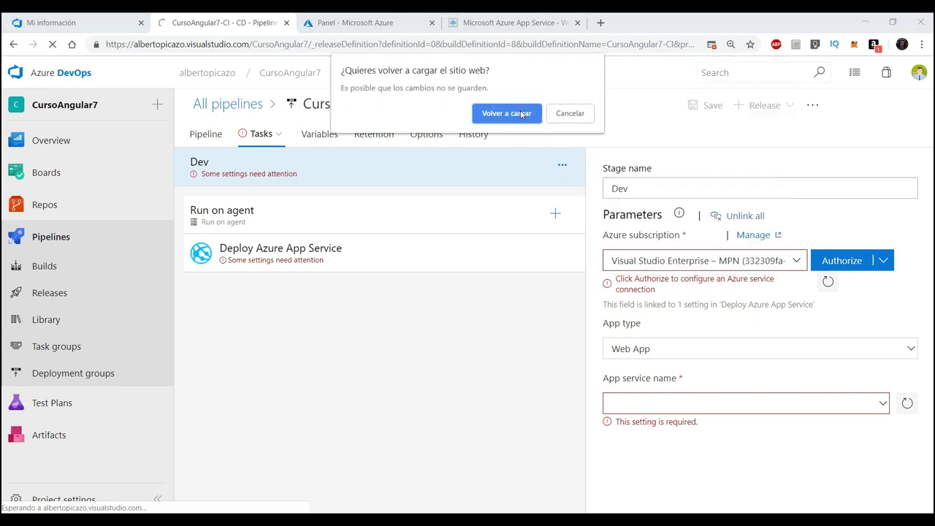
pyautogui.click(569, 113)
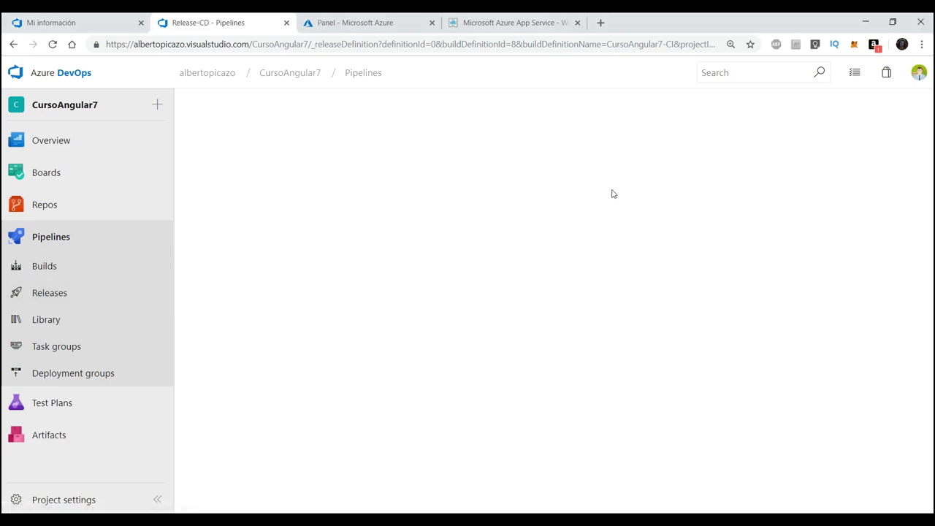
# Step: Create a new release pipeline from the "Readme cambiado" build, applying the Azure App Service deployment template to its first stage
pyautogui.click(302, 74)
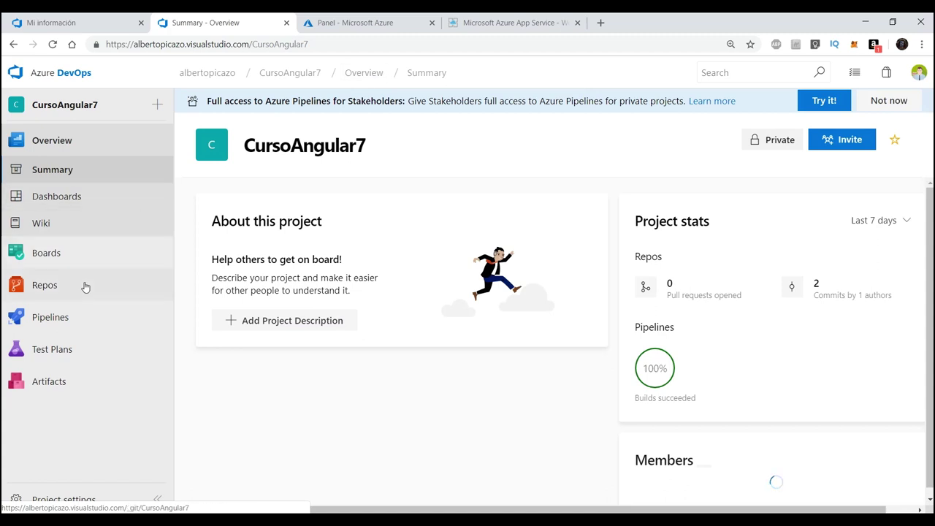
pyautogui.moveTo(58, 321)
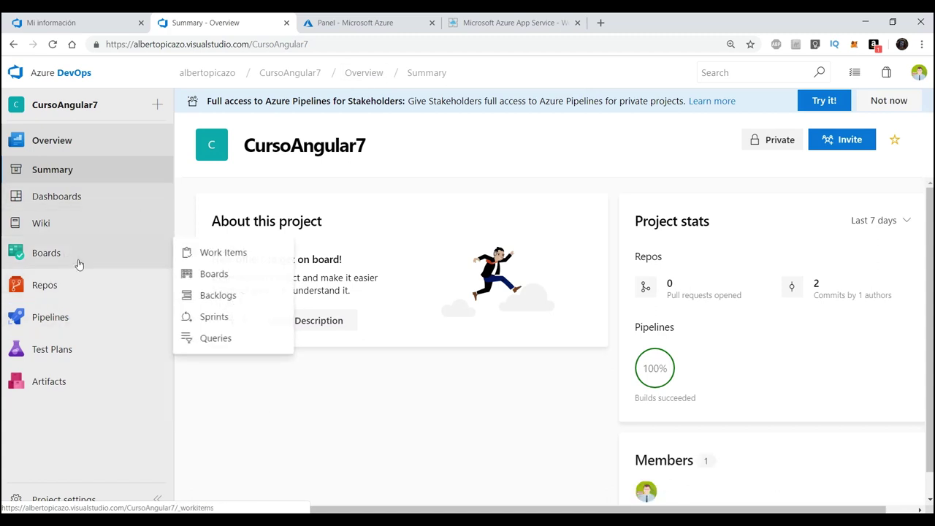
pyautogui.moveTo(76, 285)
pyautogui.click(63, 321)
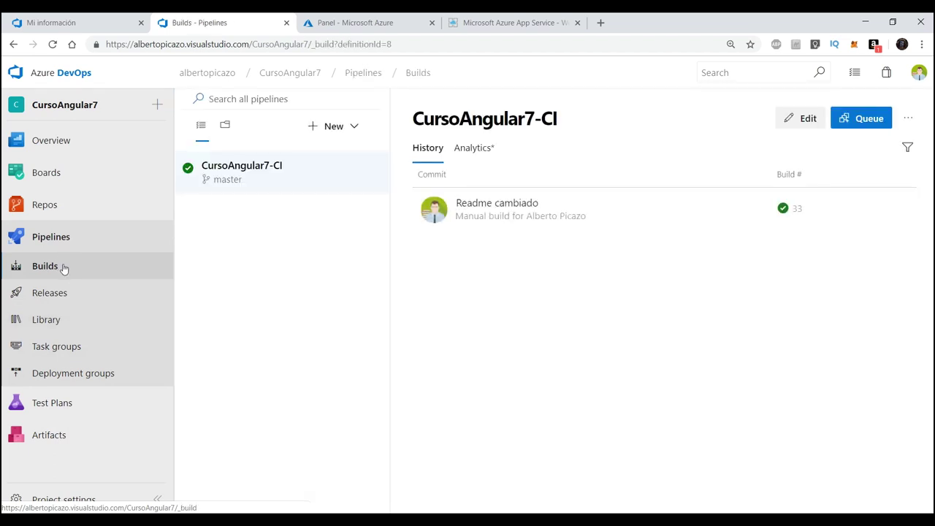
pyautogui.click(504, 205)
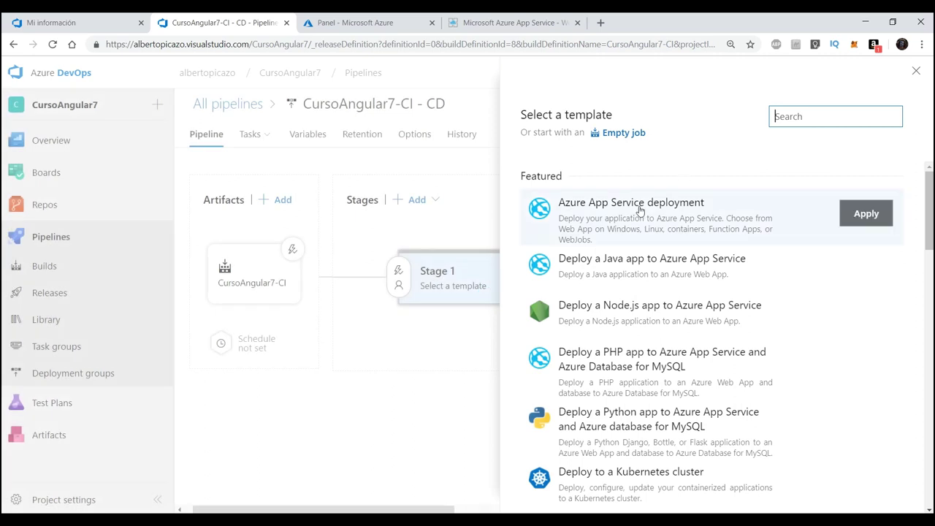
pyautogui.click(871, 215)
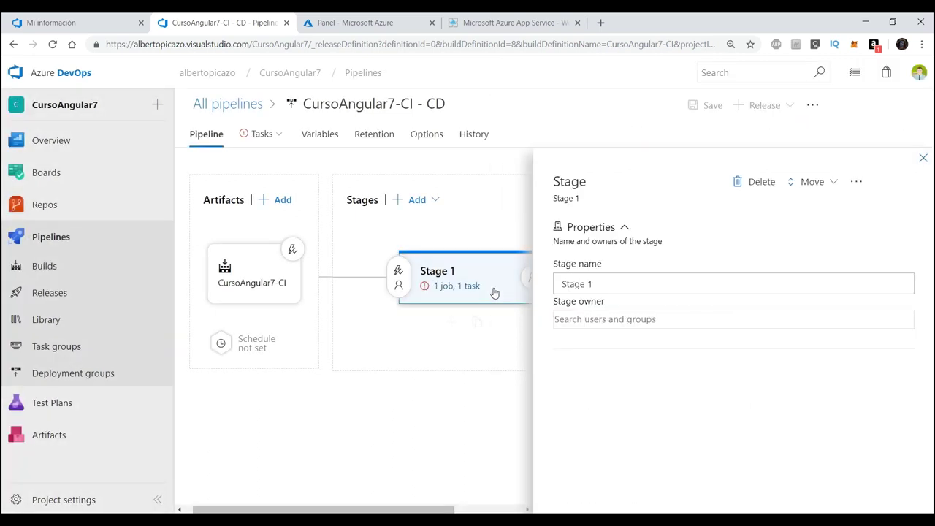
# Step: Rename the new release pipeline's first stage as Dev and close its properties
pyautogui.moveTo(673, 282); pyautogui.dragTo(533, 282)
pyautogui.write('Dev')
pyautogui.click(471, 352)
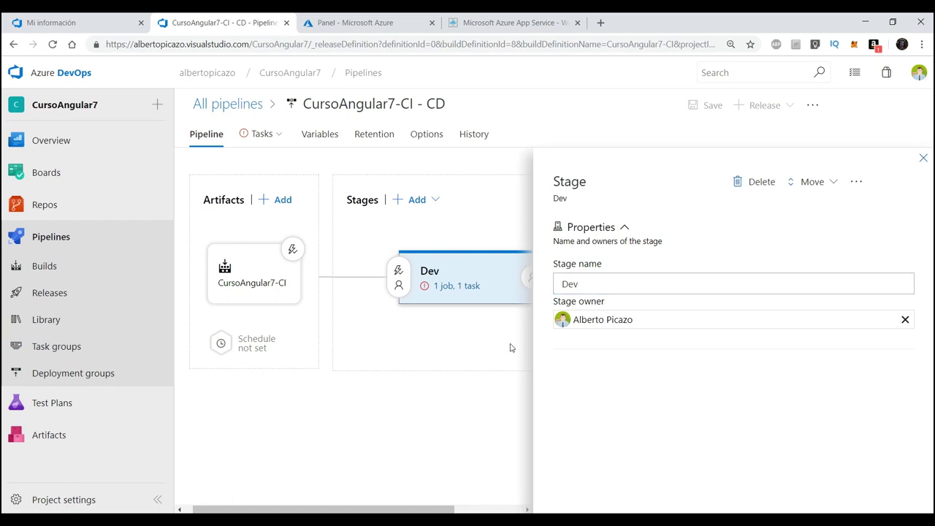
pyautogui.click(924, 158)
# Step: Open the Dev stage's tasks and set the Azure subscription to the Visual Studio Enterprise – MPN one that hosts cursoangular7
pyautogui.click(461, 291)
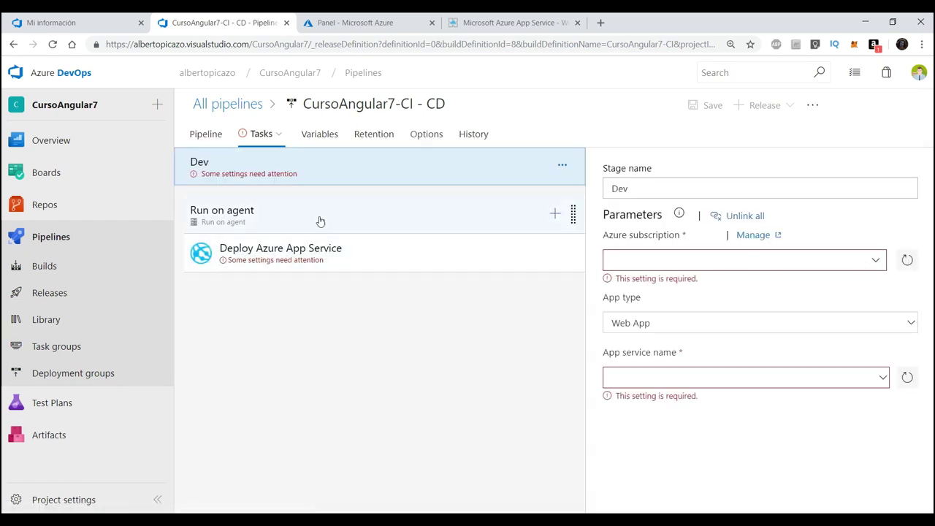
pyautogui.click(877, 262)
pyautogui.click(879, 265)
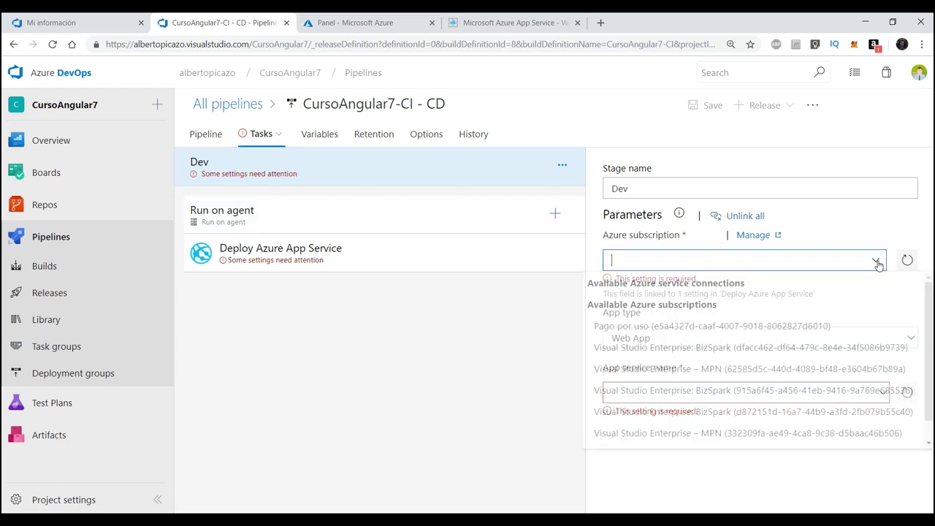
pyautogui.click(727, 434)
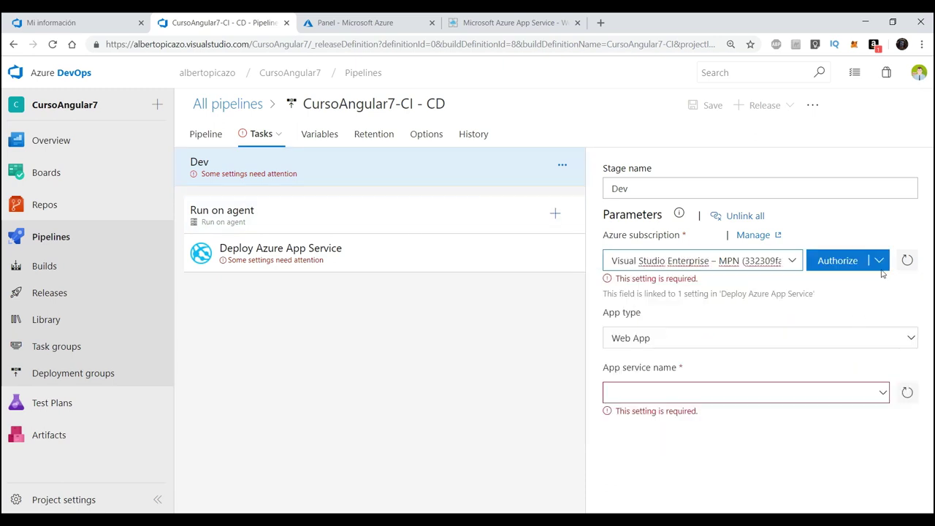
# Step: Try to authorize the Azure subscription, dismiss the error, and always allow pop-ups and redirects from the Azure DevOps site
pyautogui.click(826, 264)
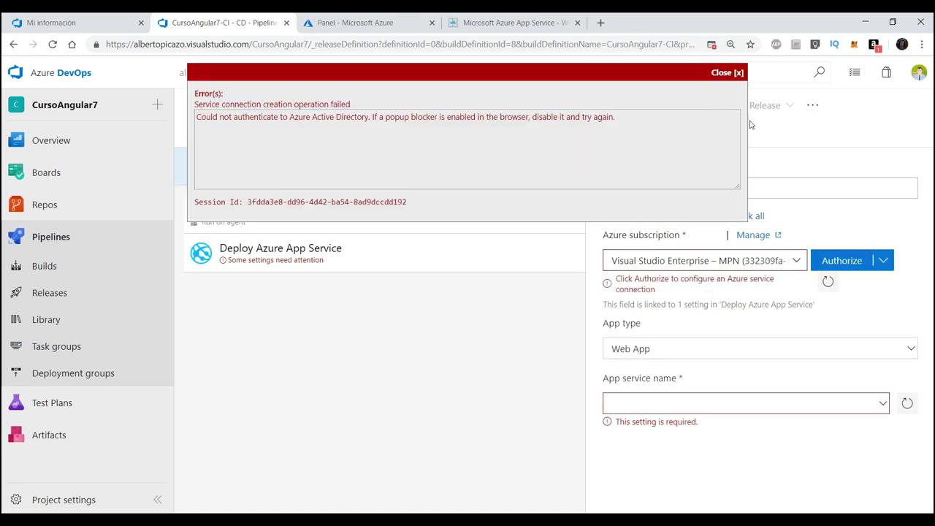
pyautogui.click(737, 76)
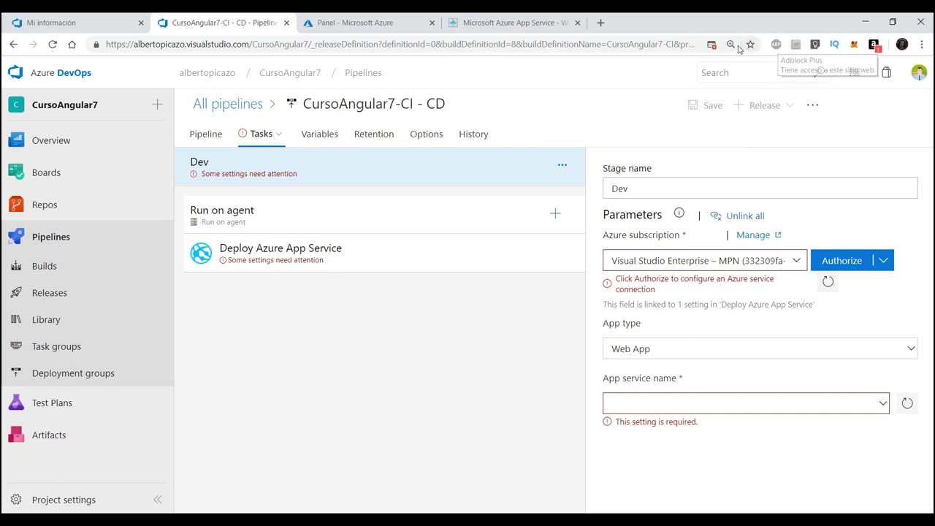
pyautogui.click(711, 45)
pyautogui.click(620, 107)
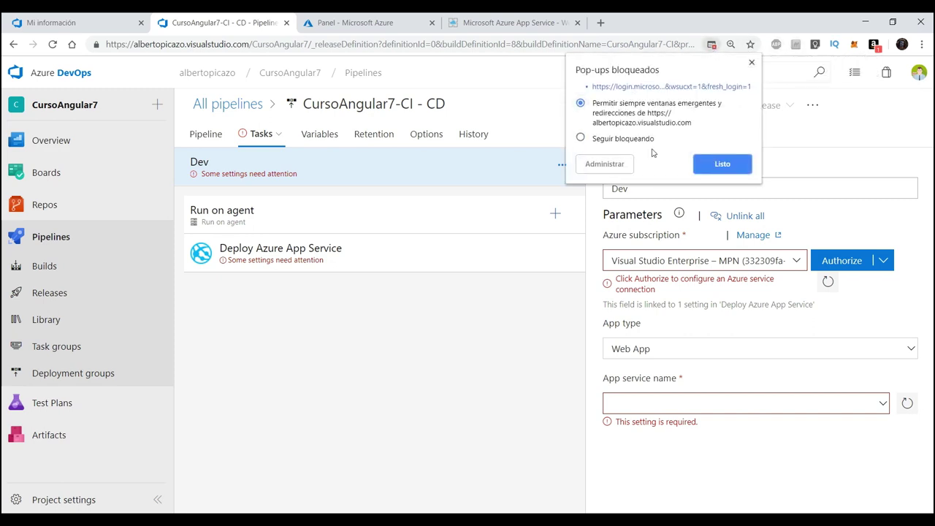
pyautogui.click(735, 167)
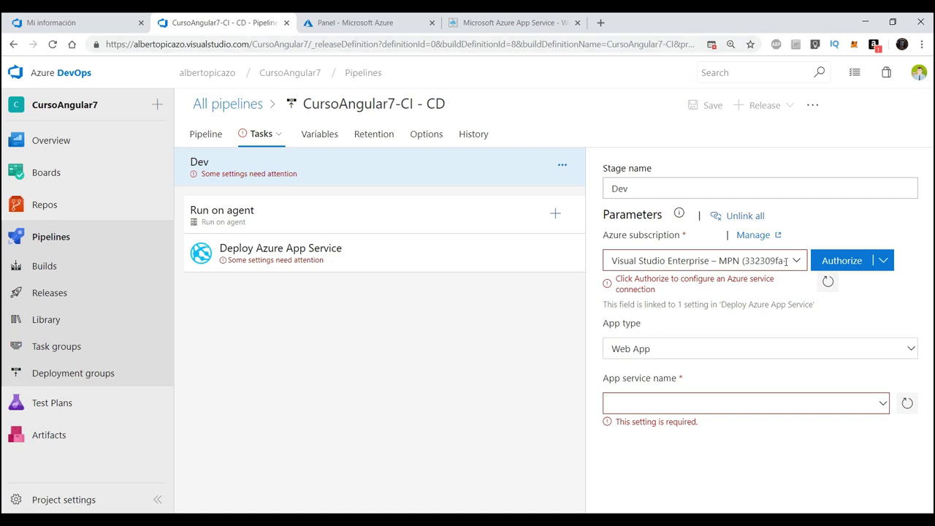
# Step: Authorize the Azure subscription again, signing in with the saved Gmail account and entering the account password
pyautogui.click(838, 261)
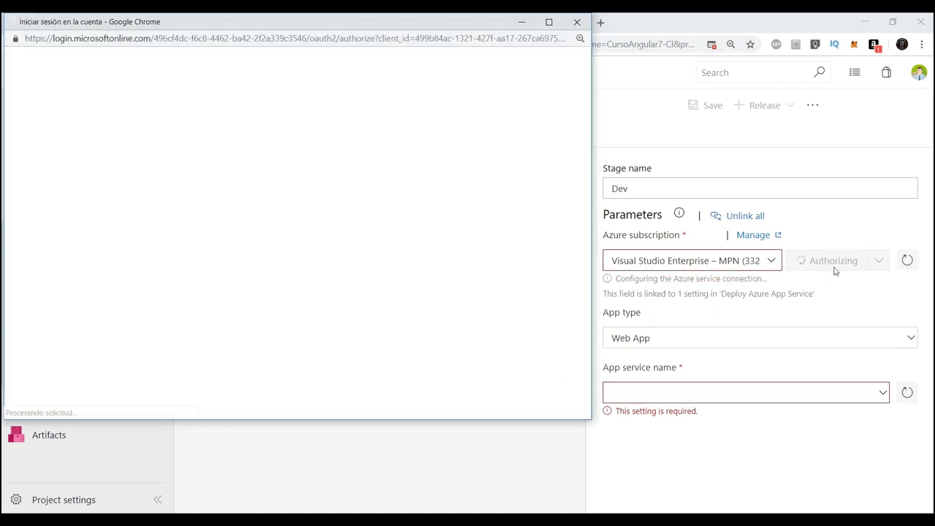
pyautogui.moveTo(303, 216); pyautogui.dragTo(181, 209)
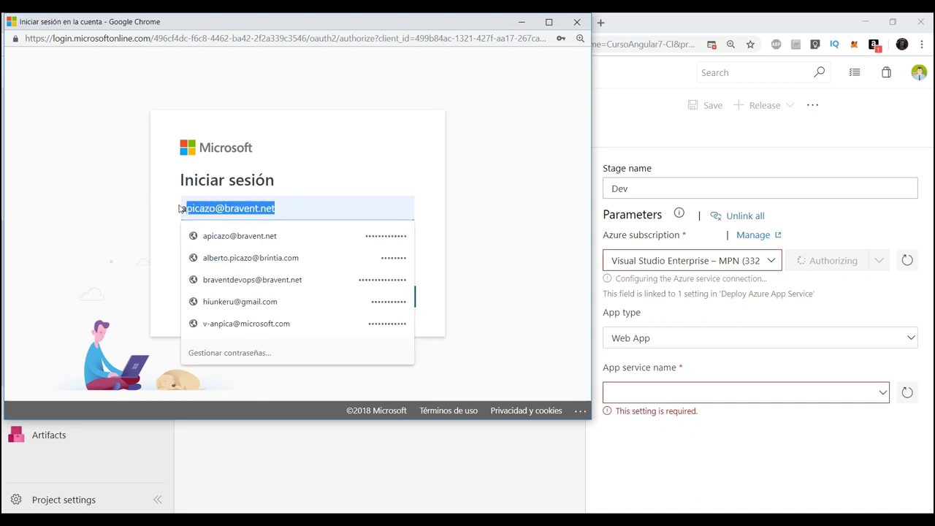
pyautogui.click(261, 301)
pyautogui.click(376, 300)
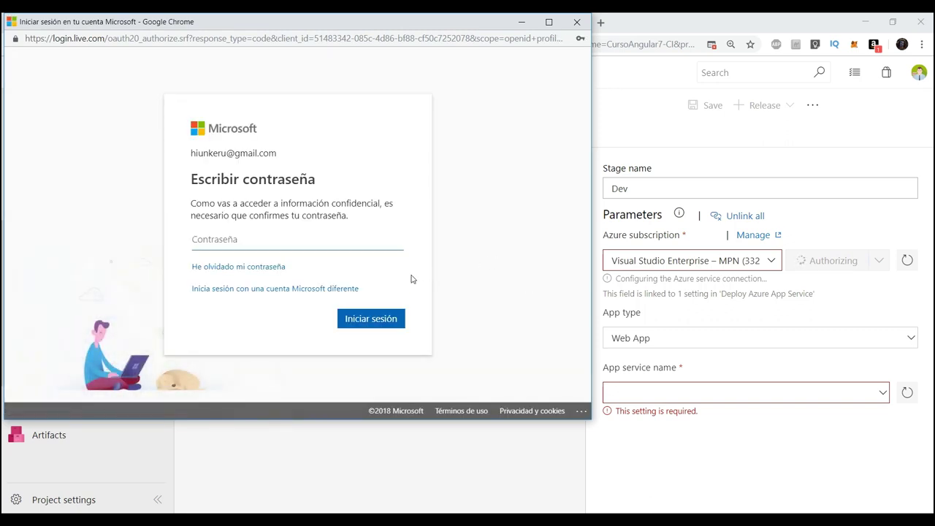
pyautogui.write('••••••••')
pyautogui.click(376, 320)
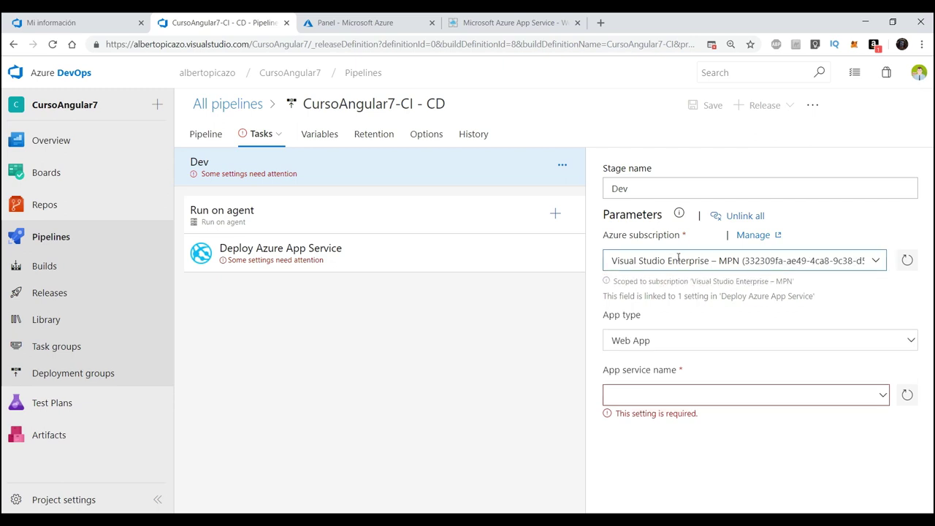
# Step: Set the Dev stage's App service name to cursoangular7 and save the release pipeline in the root folder
pyautogui.click(882, 399)
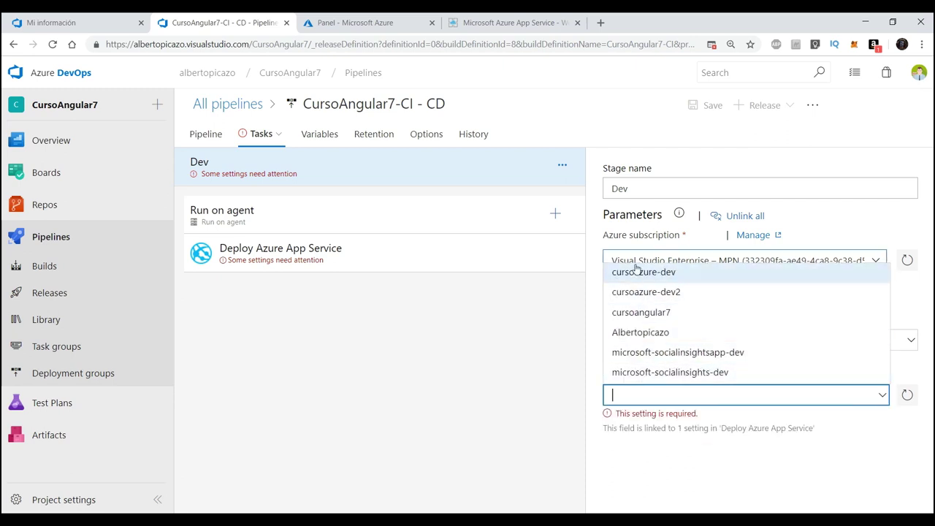
pyautogui.click(634, 313)
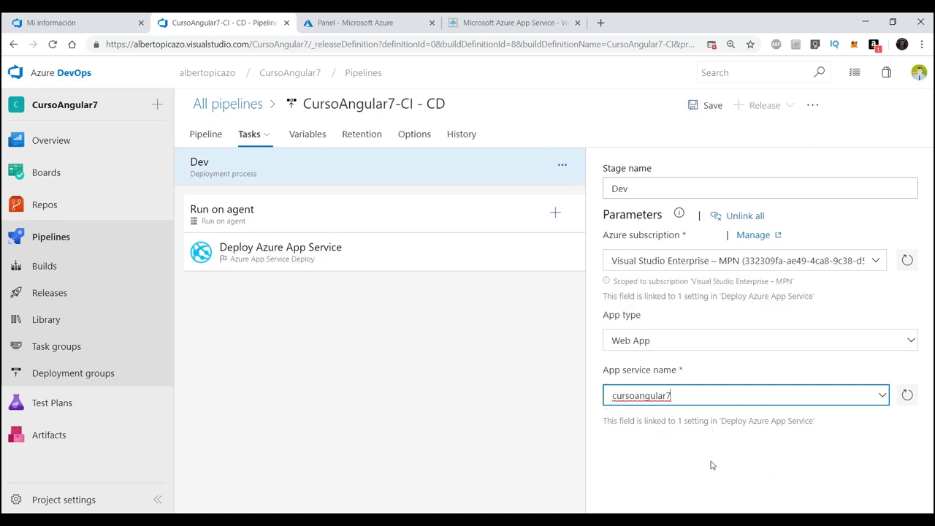
pyautogui.click(707, 106)
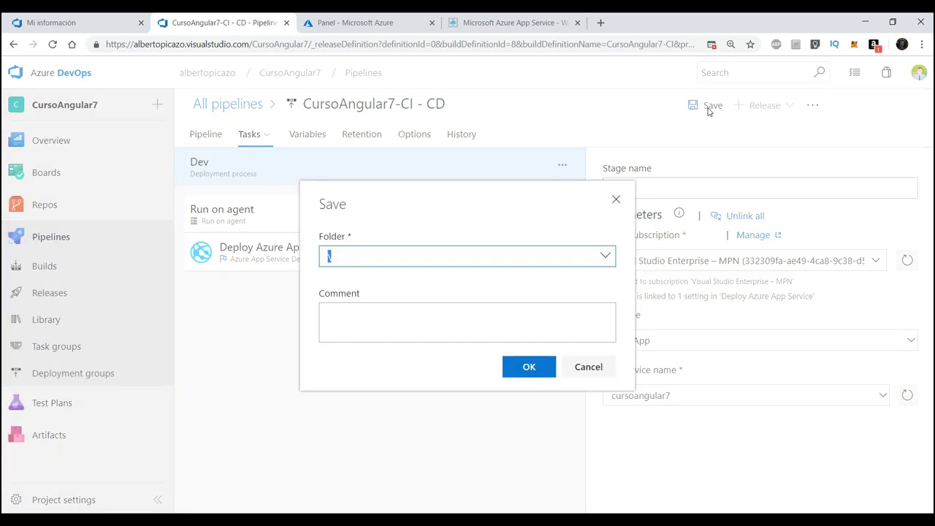
pyautogui.click(534, 368)
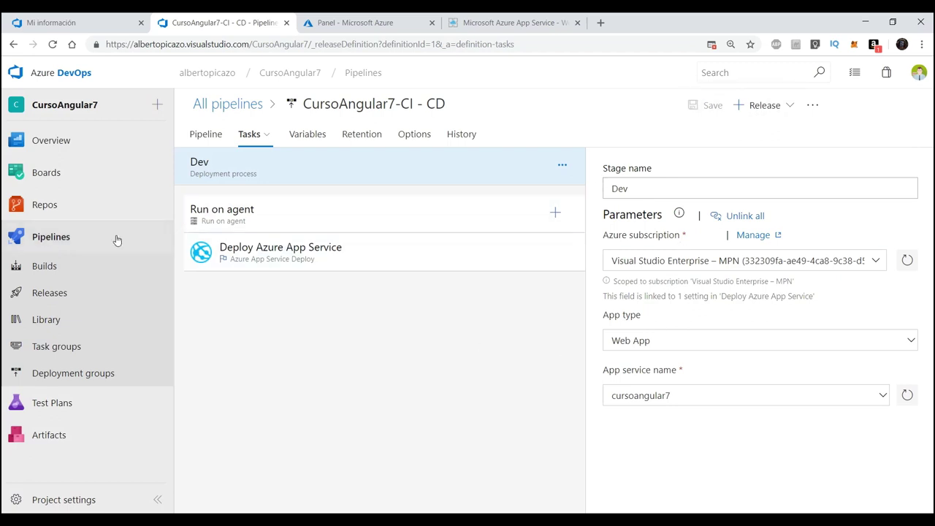
# Step: Queue a new CursoAngular7-CI build from master on the Hosted VS2017 pool and open that build's logs
pyautogui.click(52, 254)
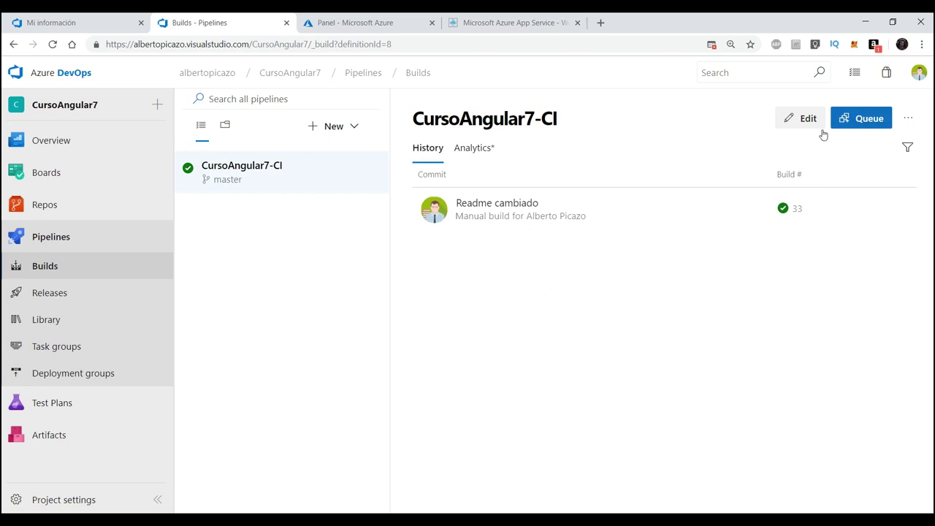
pyautogui.click(861, 117)
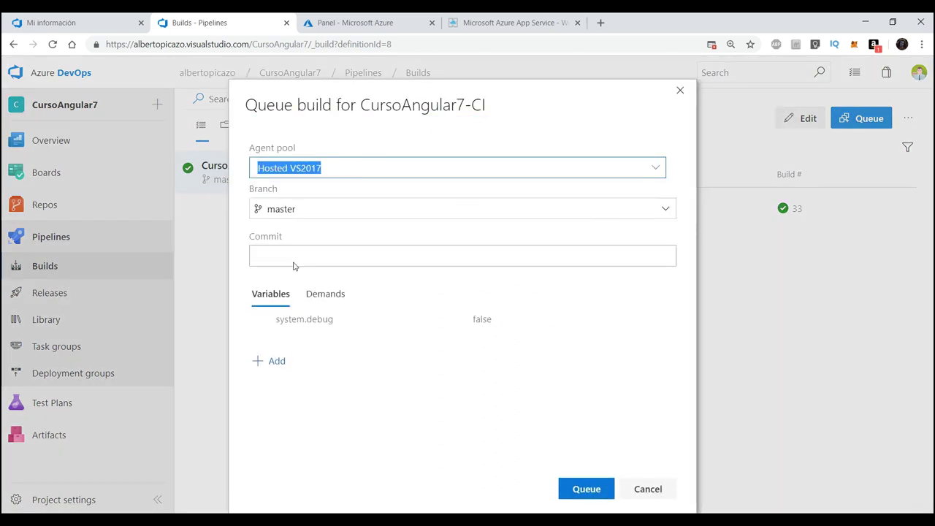
pyautogui.click(603, 490)
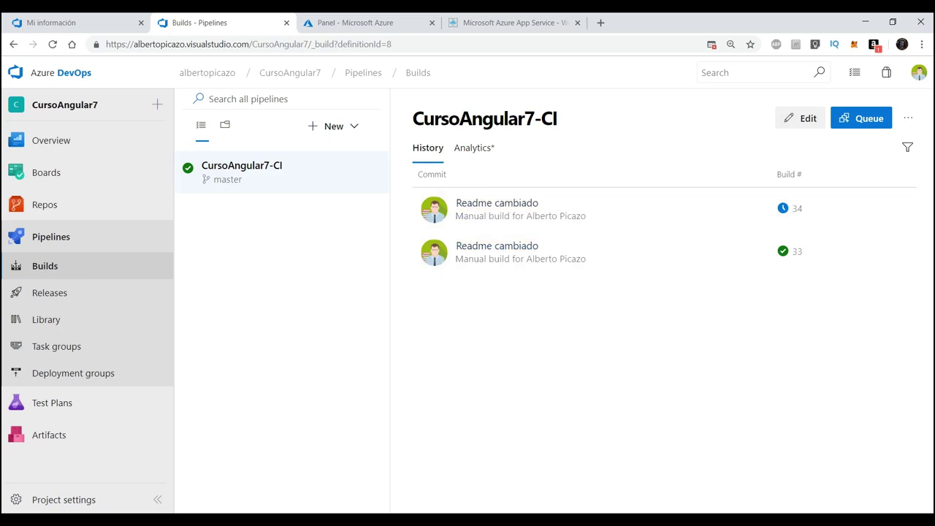
pyautogui.click(554, 208)
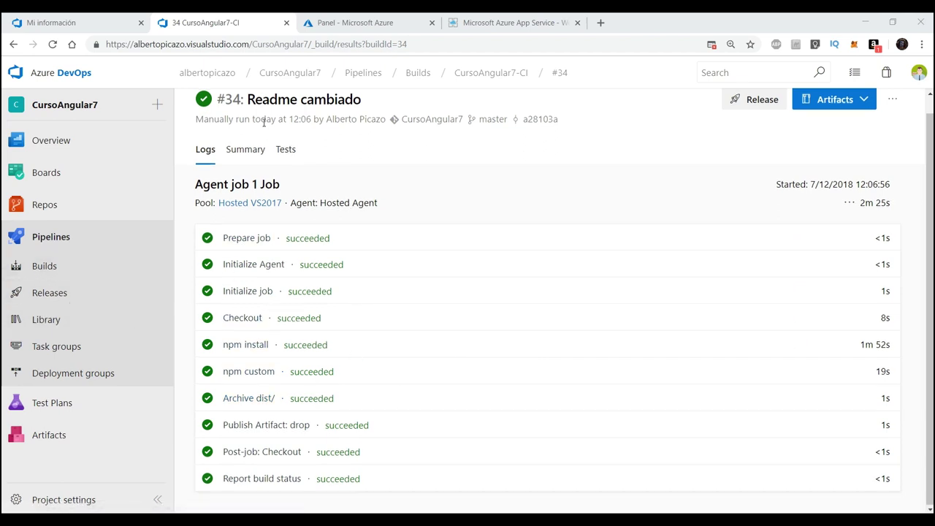
pyautogui.scroll(1, 264, 122)
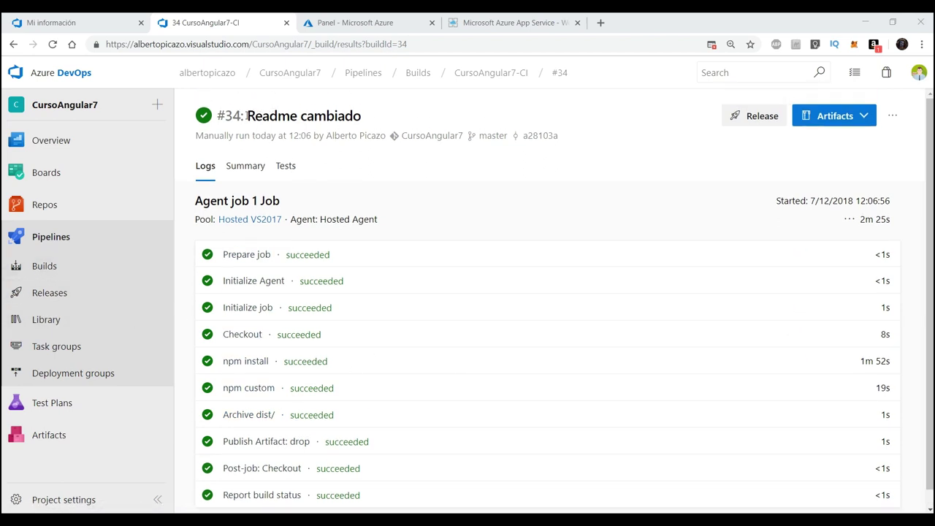
# Step: Open the Dev stage deployment logs of Release-1 and check the deployment's progress alongside the App Service overview and website
pyautogui.click(60, 295)
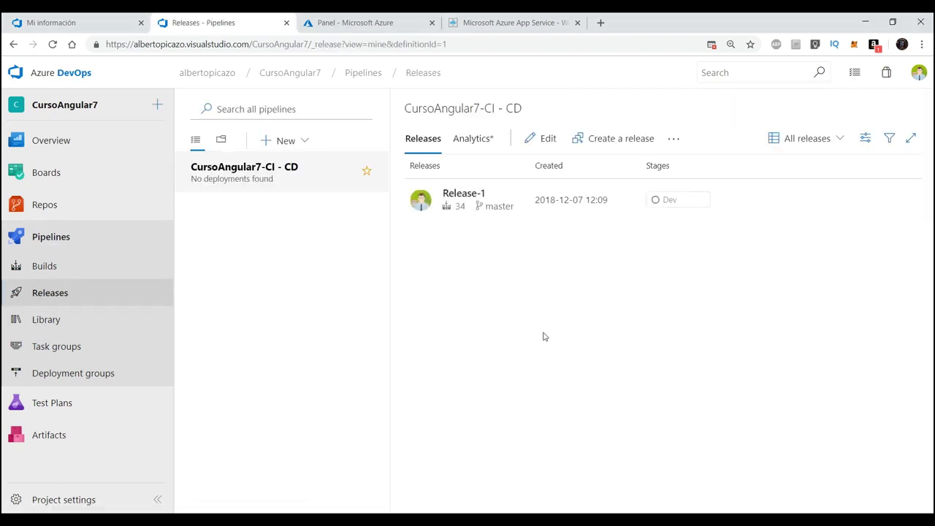
pyautogui.click(671, 205)
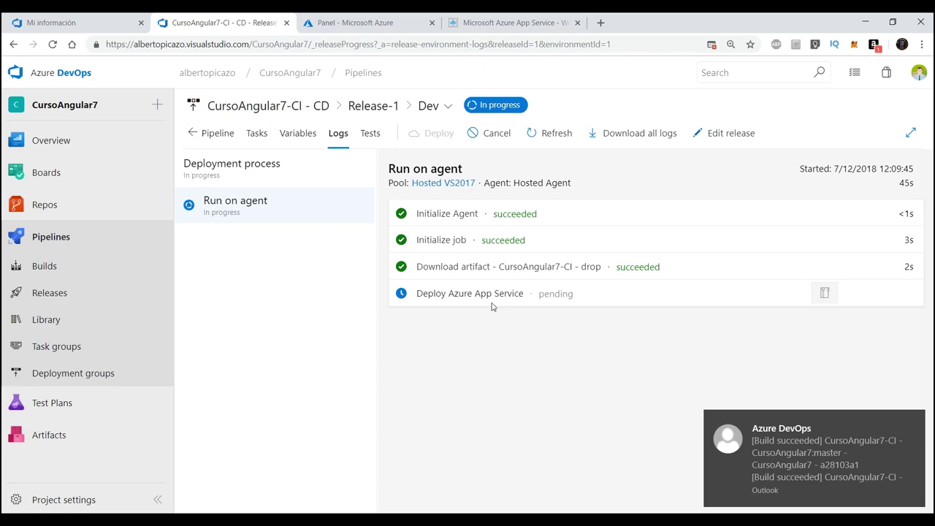
pyautogui.click(409, 23)
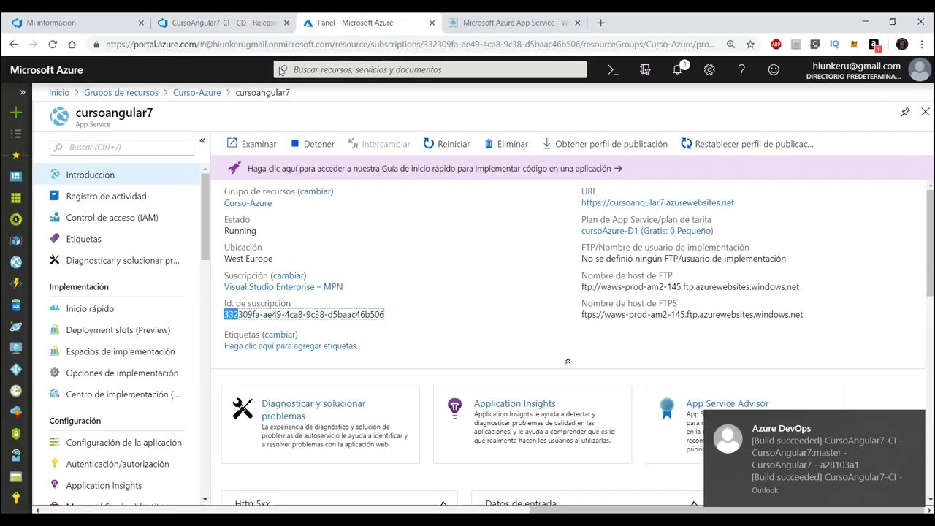
pyautogui.click(470, 23)
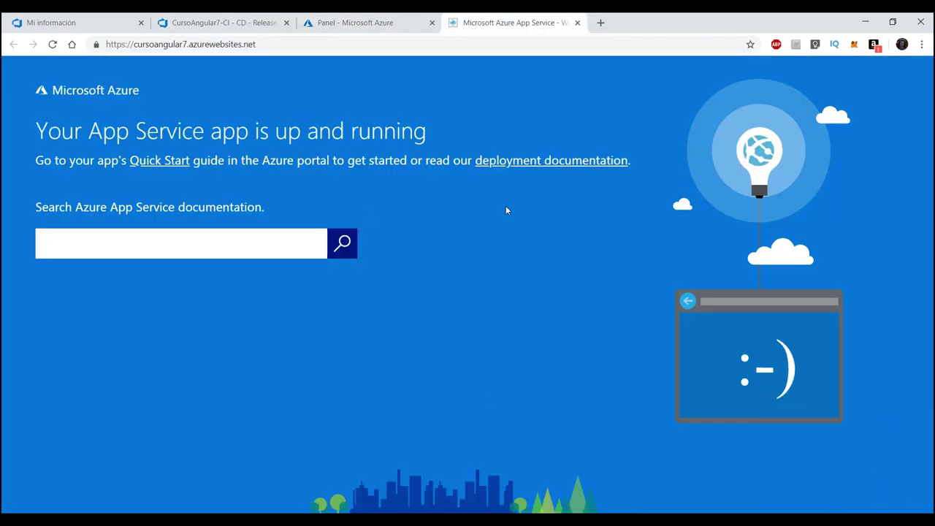
pyautogui.hotkey('ctrl', 'shift', 'Tab')
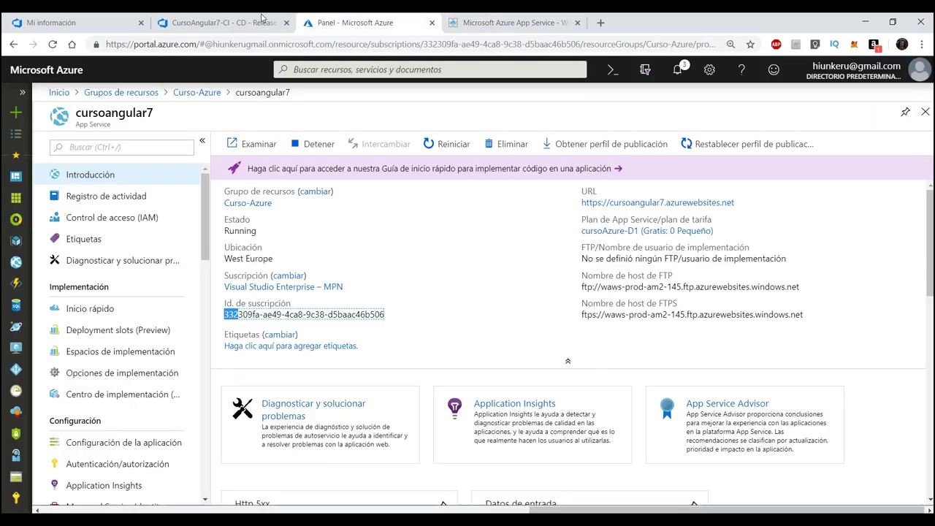
pyautogui.hotkey('ctrl', 'shift', 'Tab')
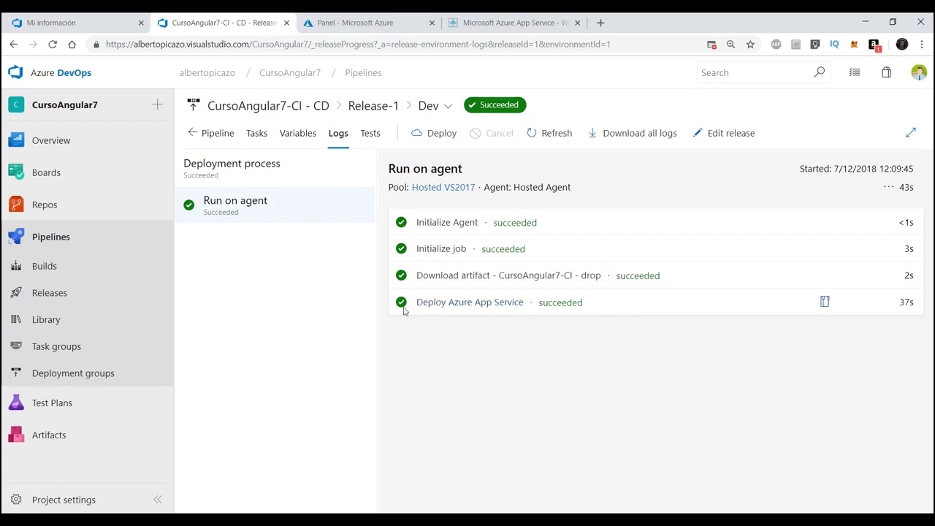
# Step: Reload cursoangular7.azurewebsites.net to view the deployed Angular app and select the site's full address
pyautogui.click(508, 20)
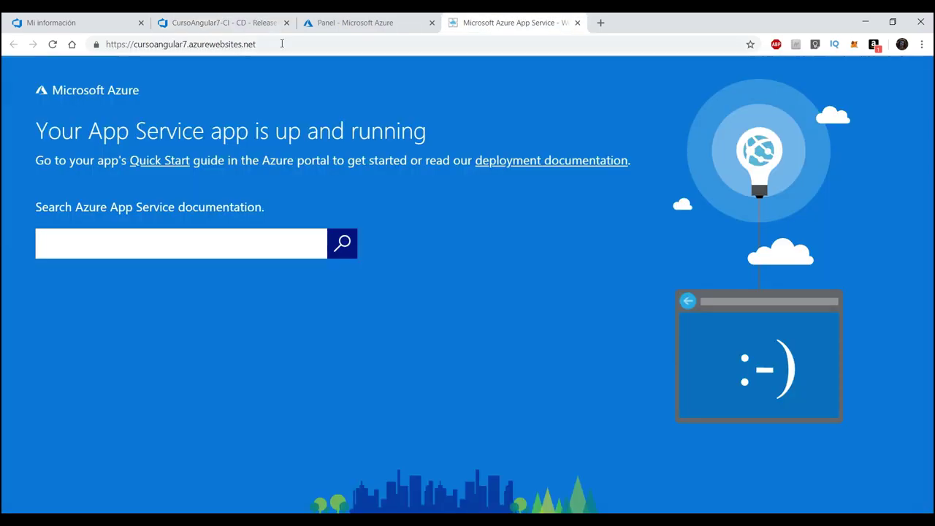
pyautogui.click(183, 45)
pyautogui.click(54, 44)
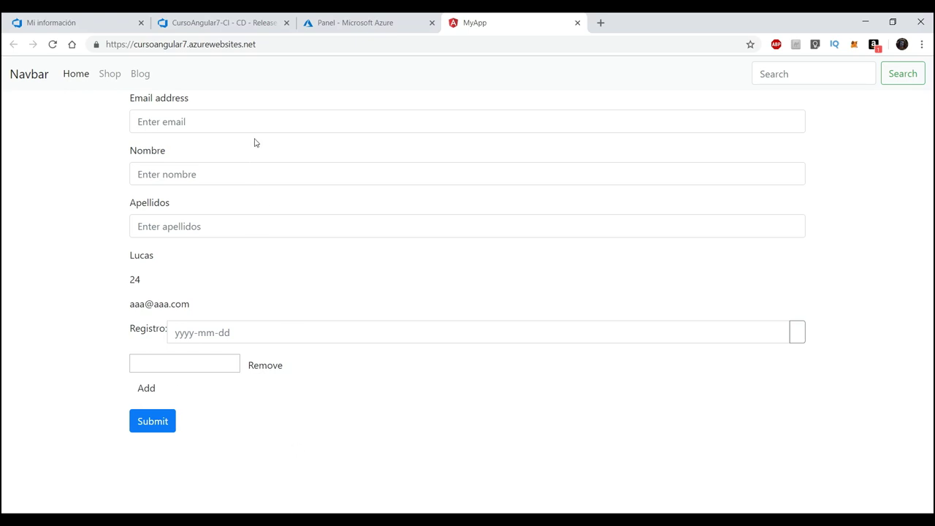
pyautogui.click(248, 45)
pyautogui.click(261, 46)
pyautogui.moveTo(262, 46); pyautogui.dragTo(106, 45)
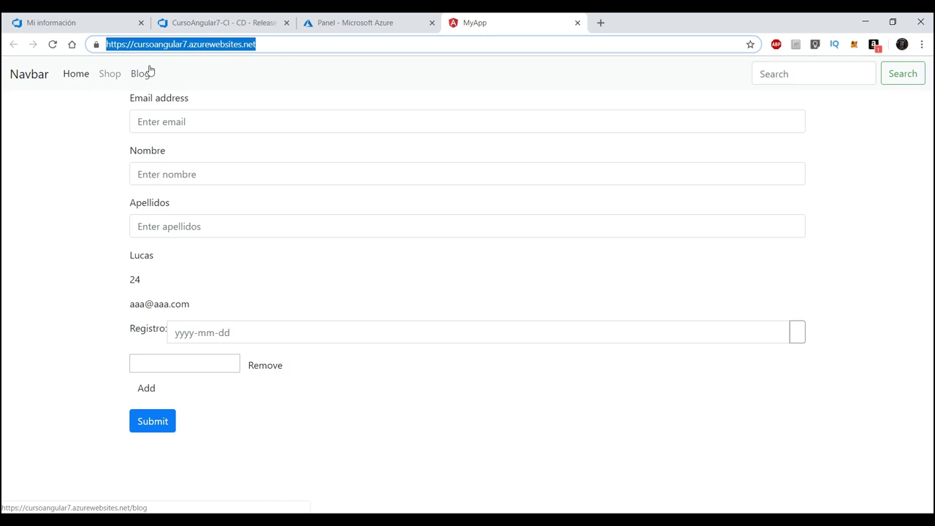